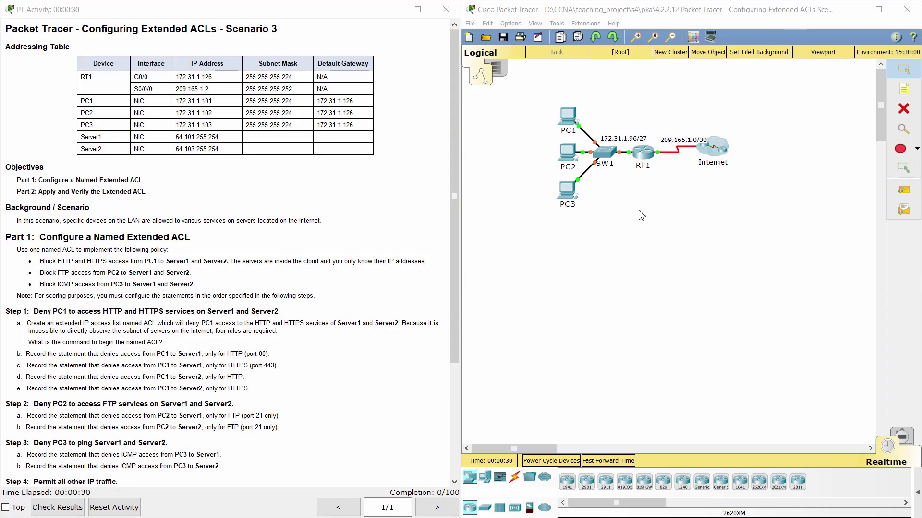
Read the lab title, the Addressing Table heading and the background scenario.
left_click_drag(82, 29, 282, 18)
left_click(282, 44)
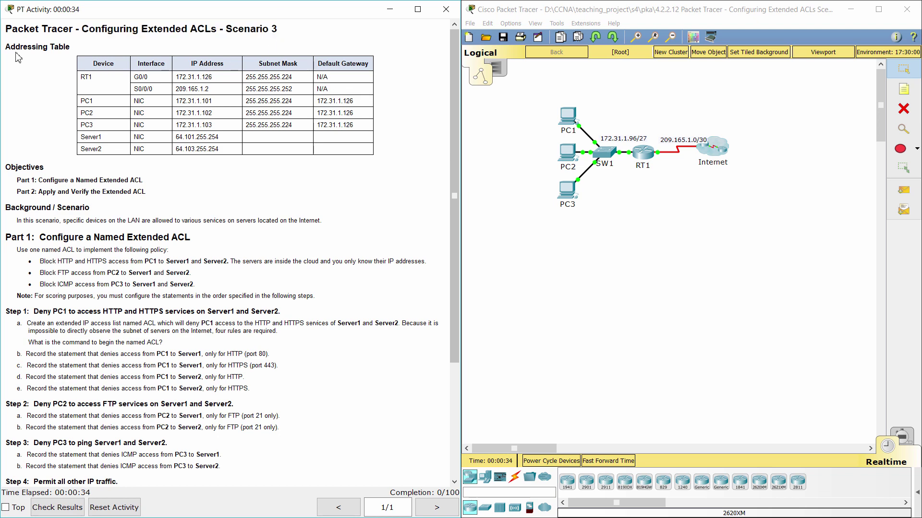
left_click_drag(9, 46, 71, 48)
left_click(45, 64)
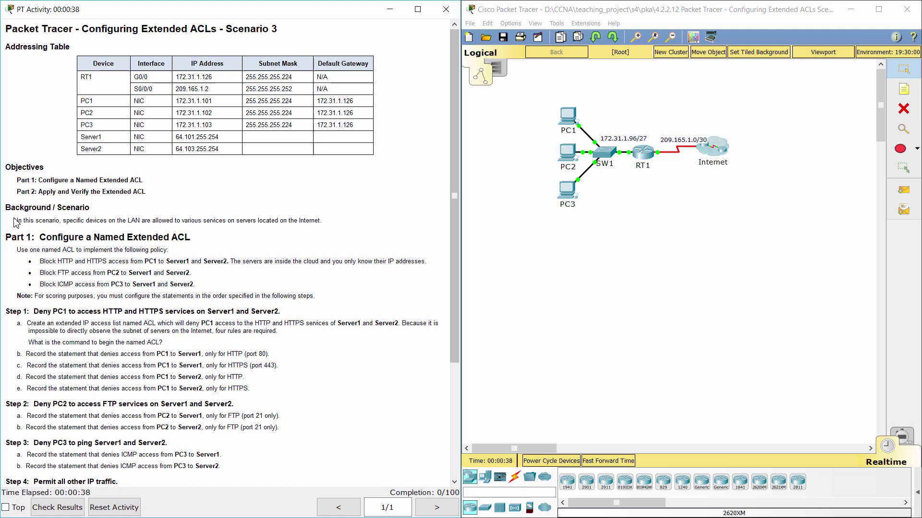
left_click_drag(16, 222, 330, 220)
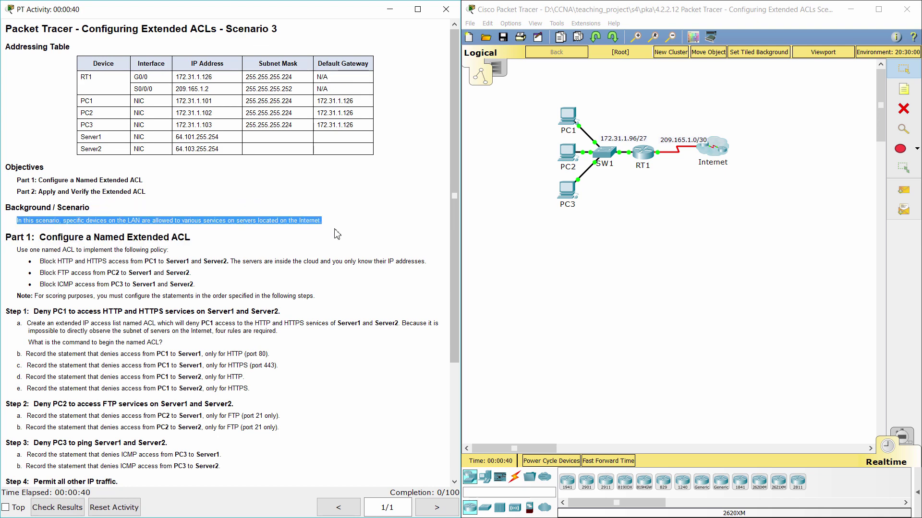
left_click(334, 235)
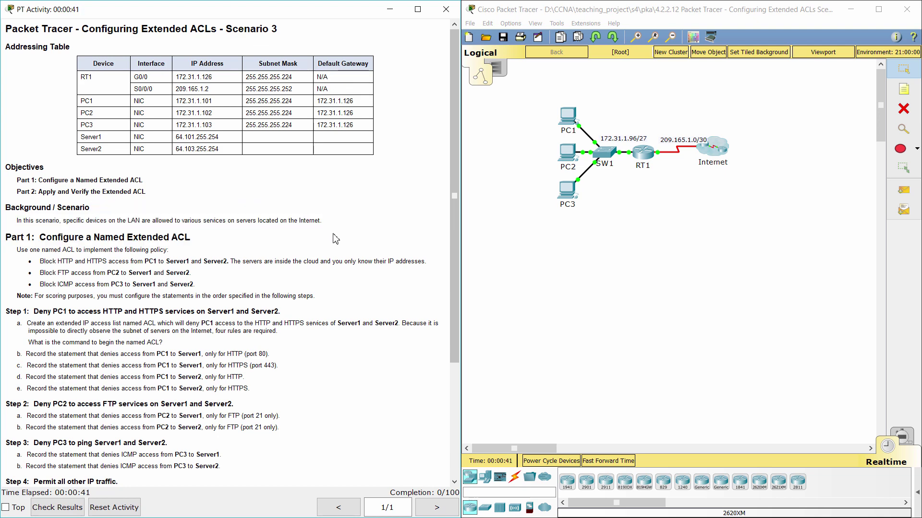
Read the Part 1 heading and its ACL policy bullets.
left_click_drag(8, 239, 201, 240)
left_click_drag(6, 255, 225, 281)
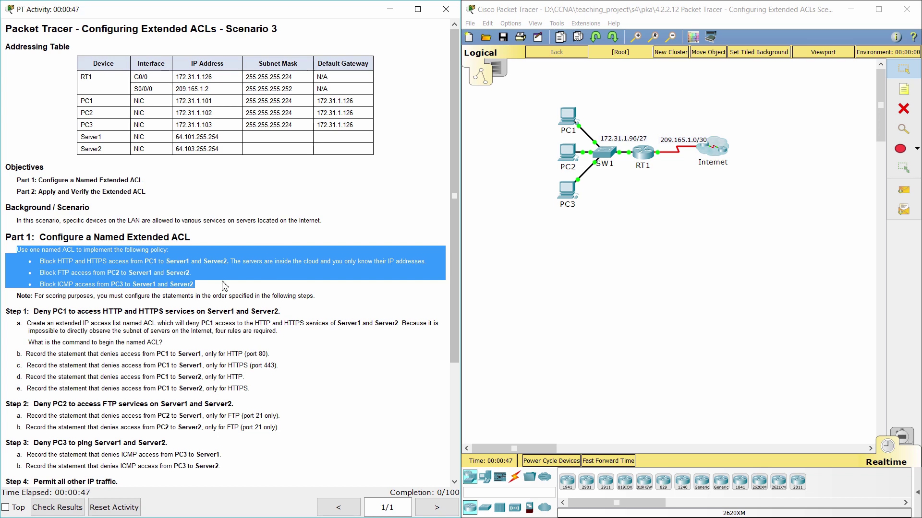
left_click(224, 292)
scroll(225, 292, "down", 3)
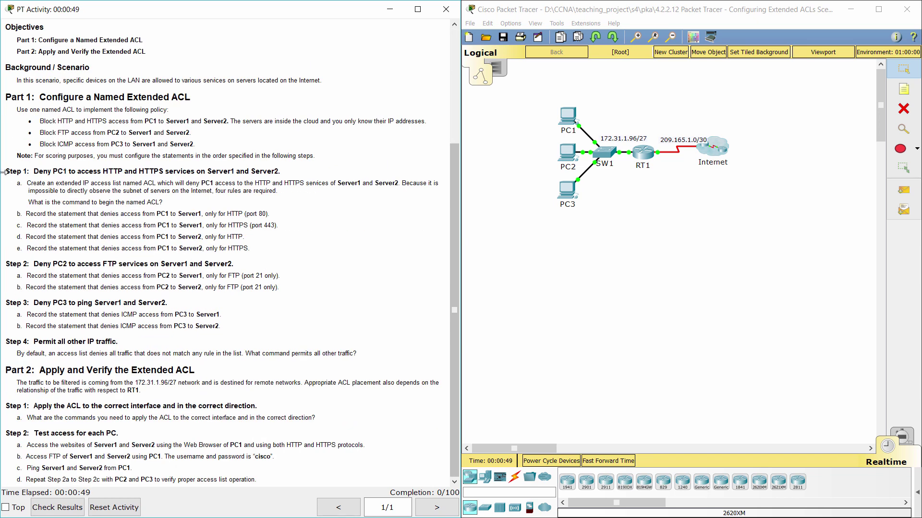
Read Step 1's named-ACL requirement, then open RT1's device window and move it up and right.
left_click_drag(6, 171, 300, 178)
left_click(301, 177)
left_click_drag(13, 187, 289, 192)
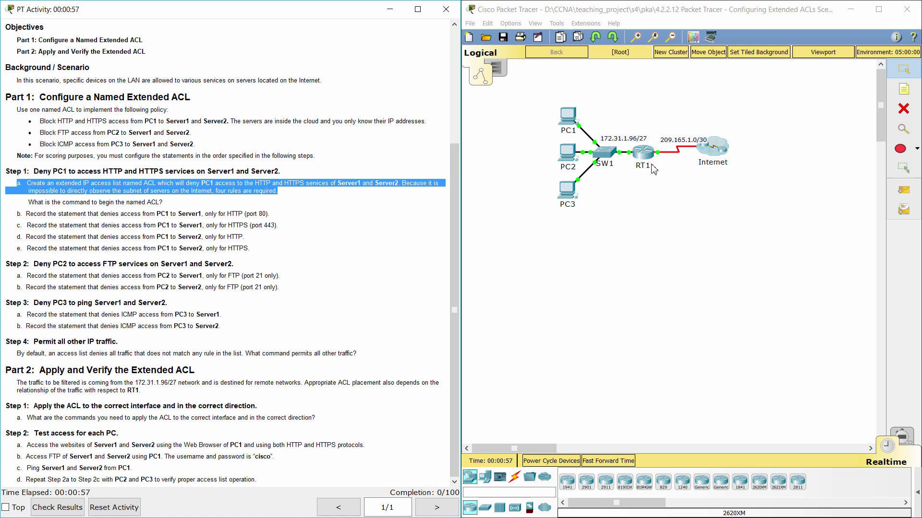
left_click(644, 153)
left_click_drag(528, 110, 557, 53)
On RT1's command line, enter privileged mode and then global configuration mode.
left_click_drag(632, 109, 724, 112)
left_click(447, 74)
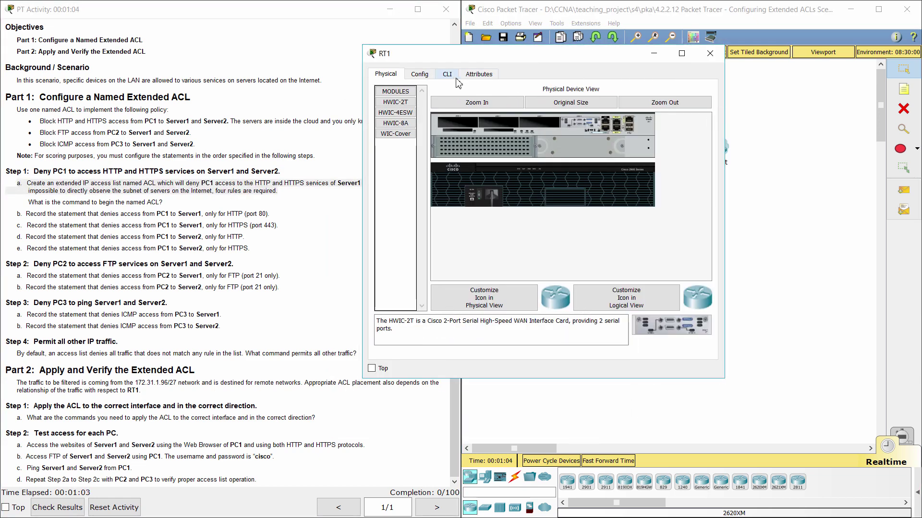
key("Return")
type("ena")
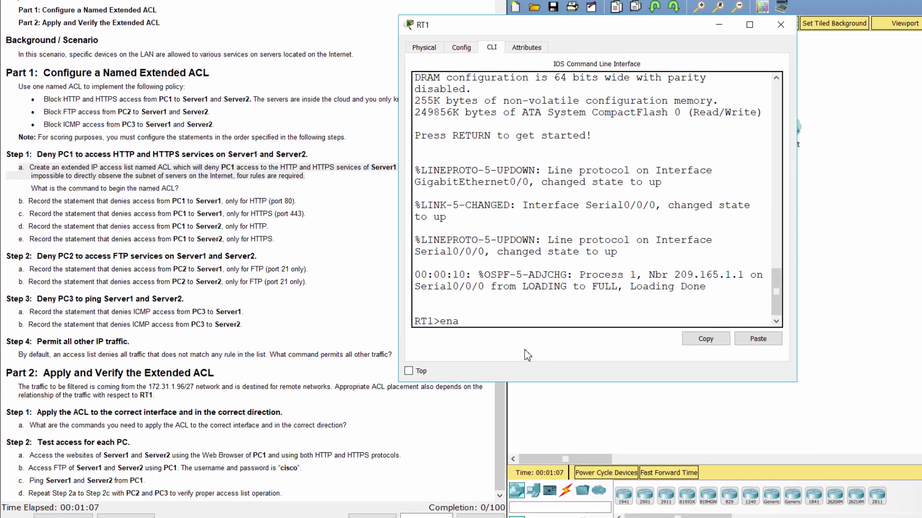
key("Return")
type("conf t")
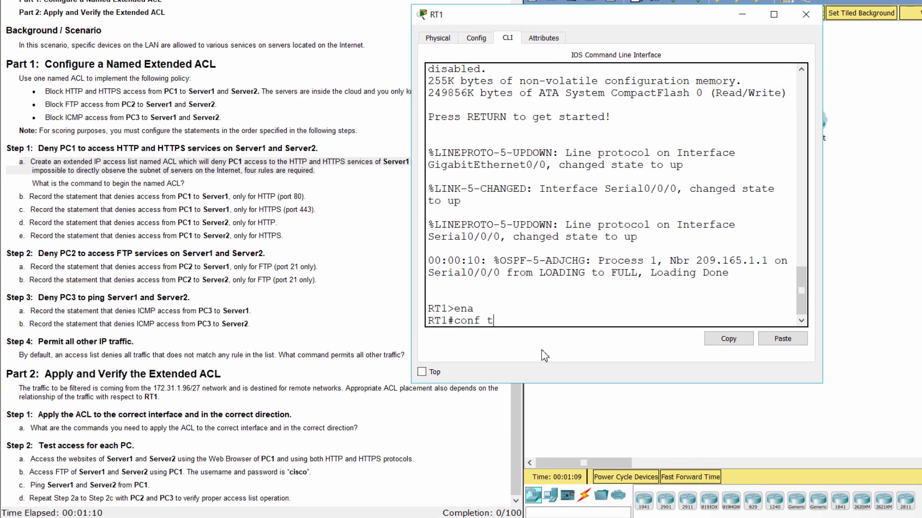
key("Return")
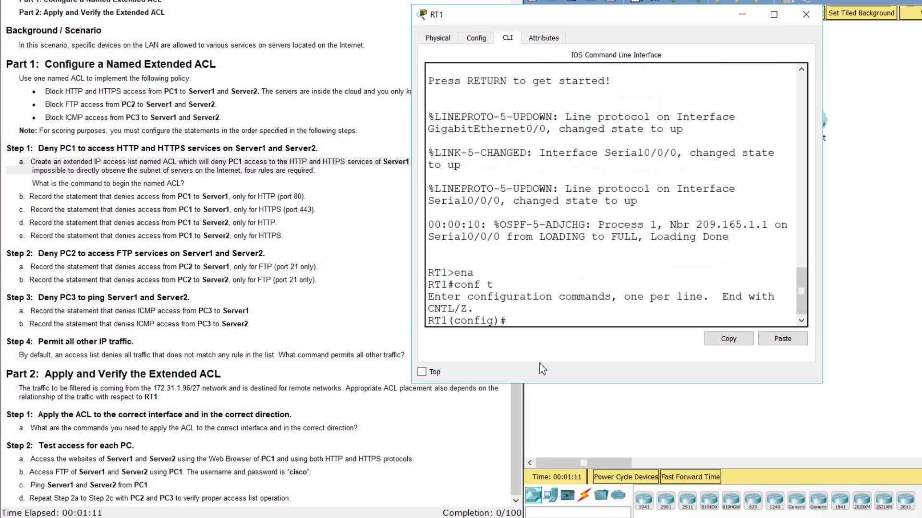
Create the extended named access list ACL with 'ip access-list extended ACL'.
type("ip access-list")
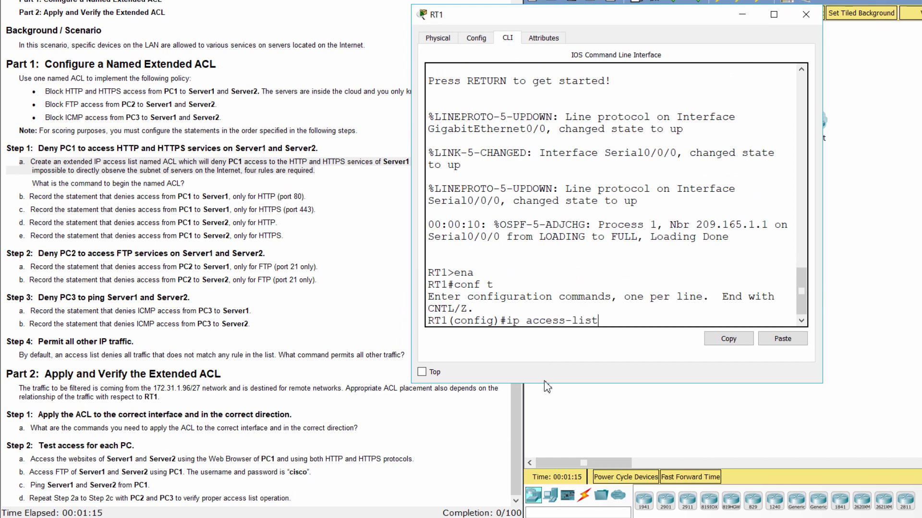
type(" extended ACL")
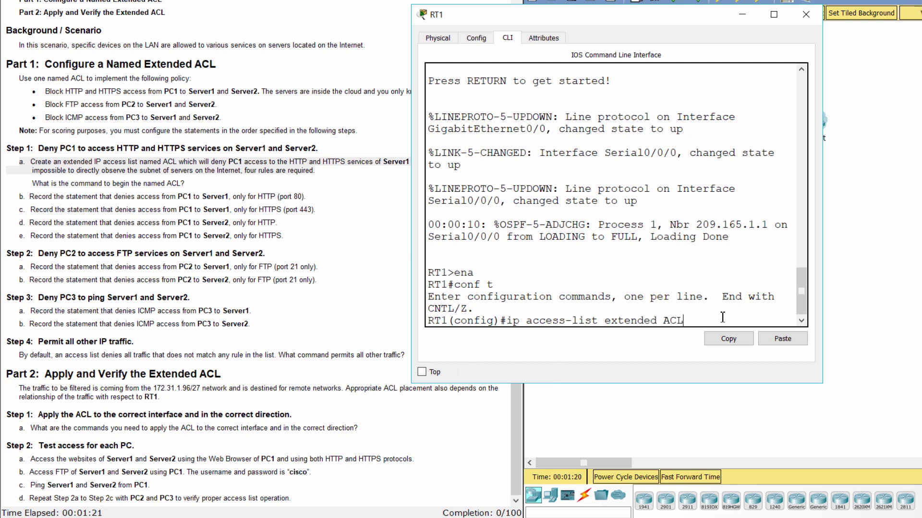
left_click_drag(507, 320, 682, 320)
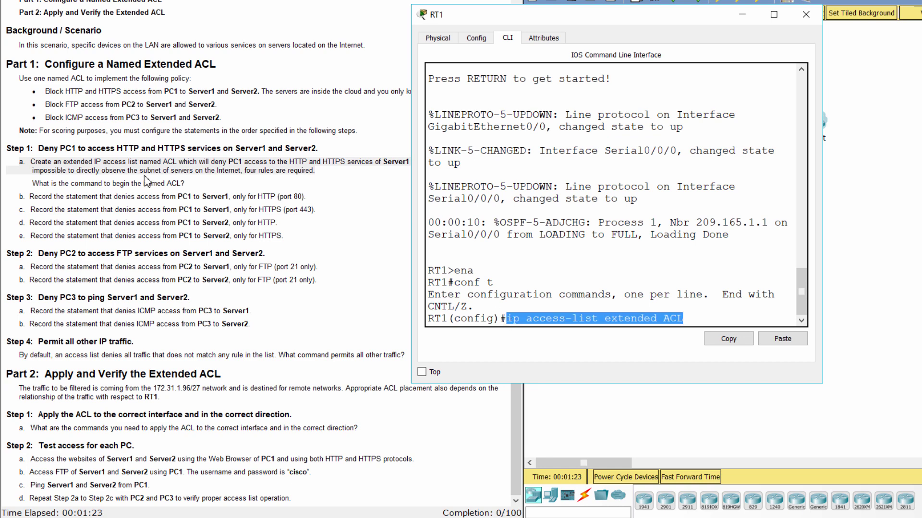
left_click_drag(32, 184, 191, 183)
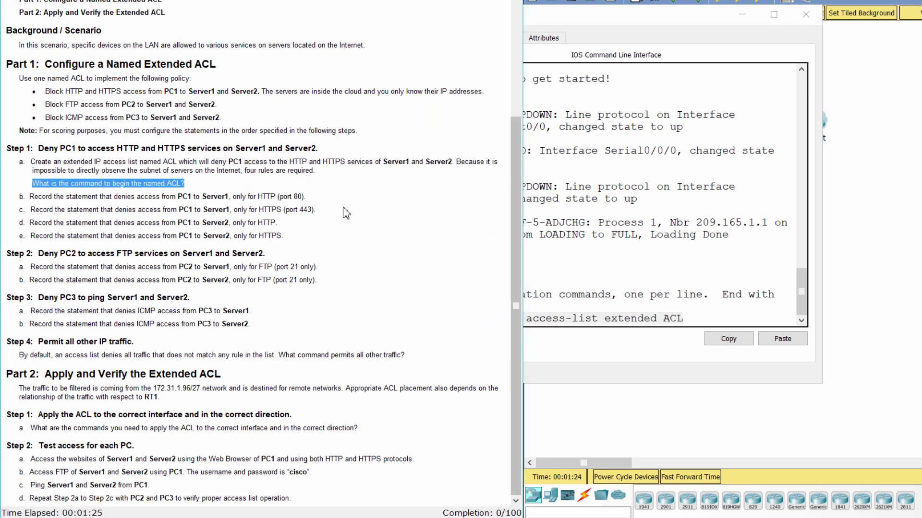
left_click(690, 320)
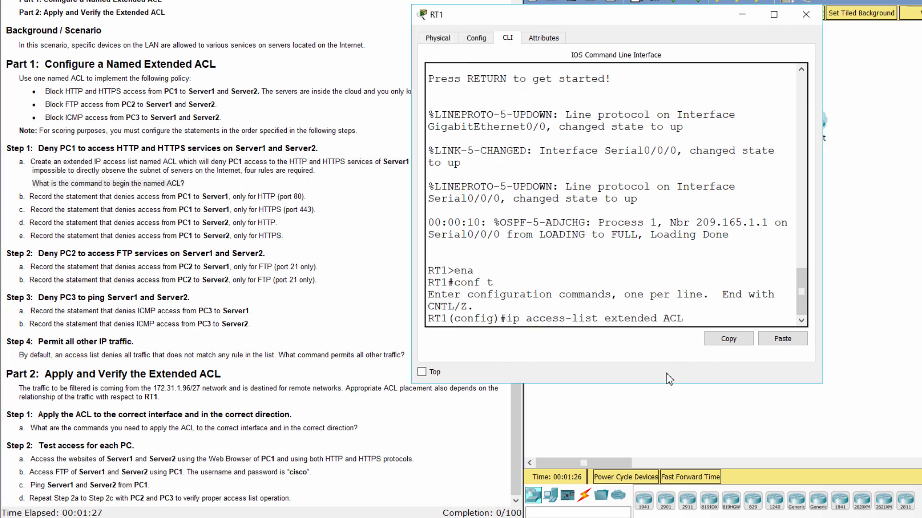
key("Return")
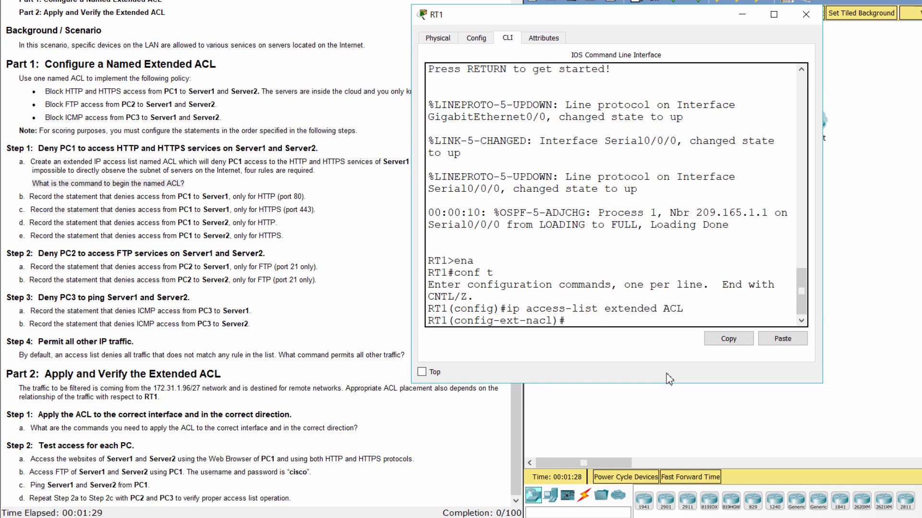
Per step b, type 'deny tcp host 172.31.1.101 host 64.101.255.254 eq 80' in ACL.
left_click(14, 207)
left_click_drag(33, 196, 334, 195)
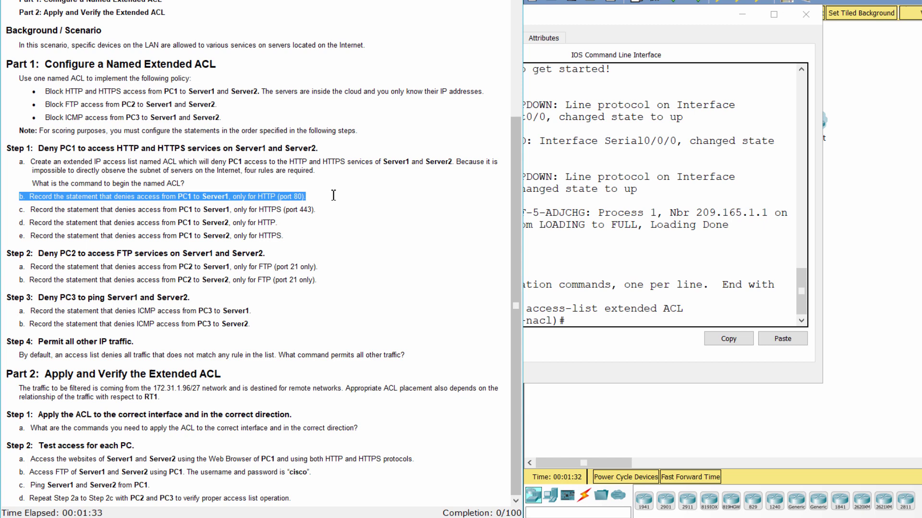
left_click(601, 323)
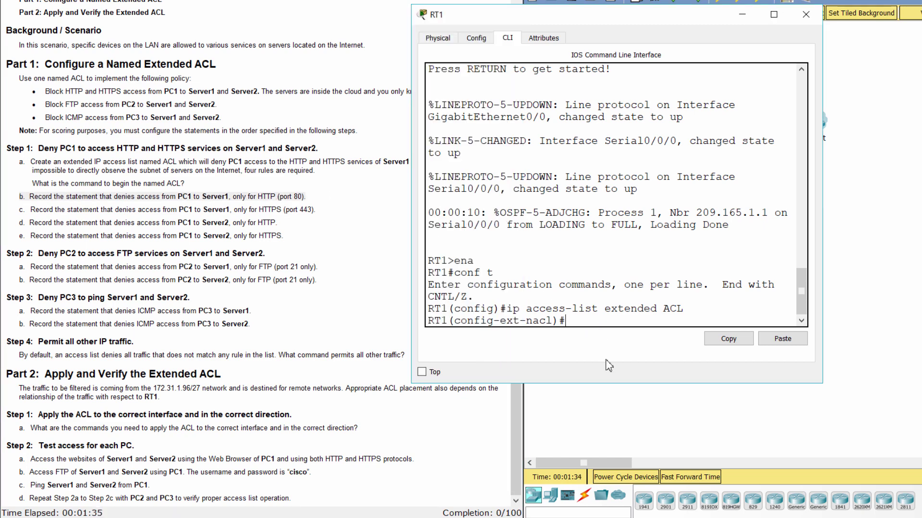
type("deny tcp host 172")
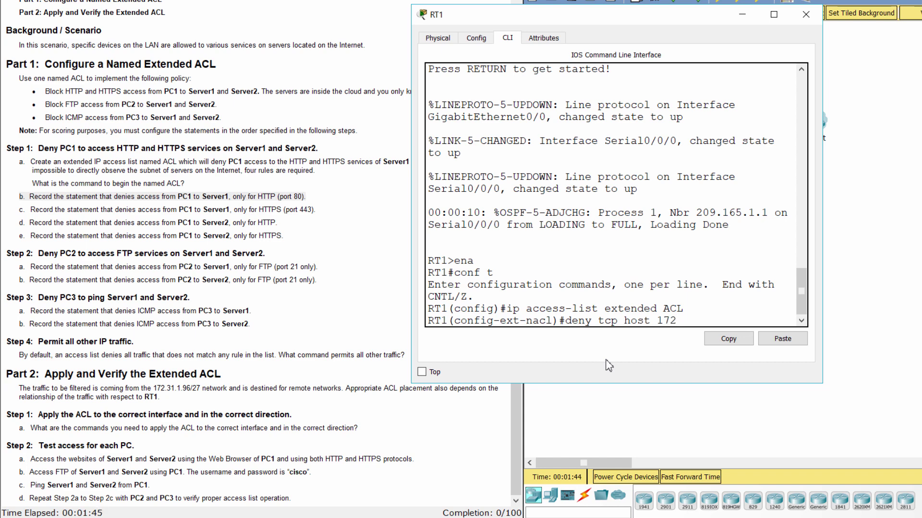
type(".31.1.101")
left_click_drag(411, 266, 330, 250)
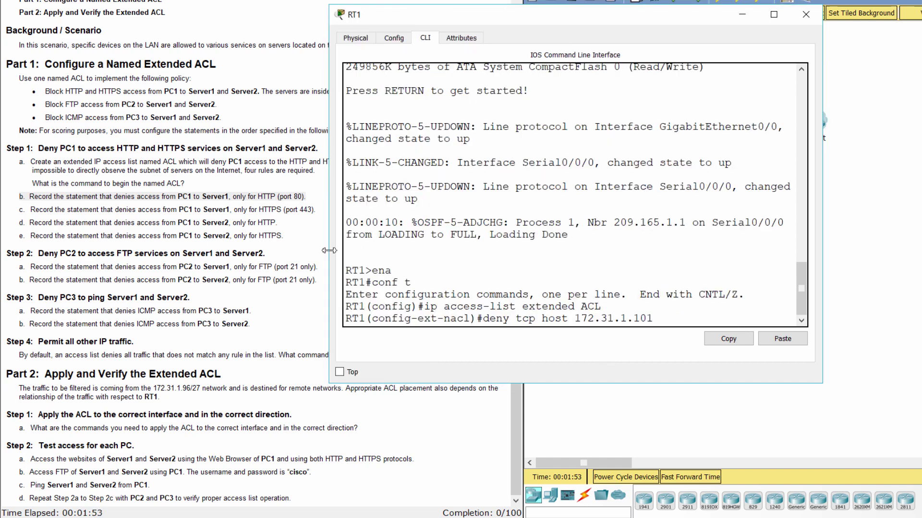
type("host 64.101.255.")
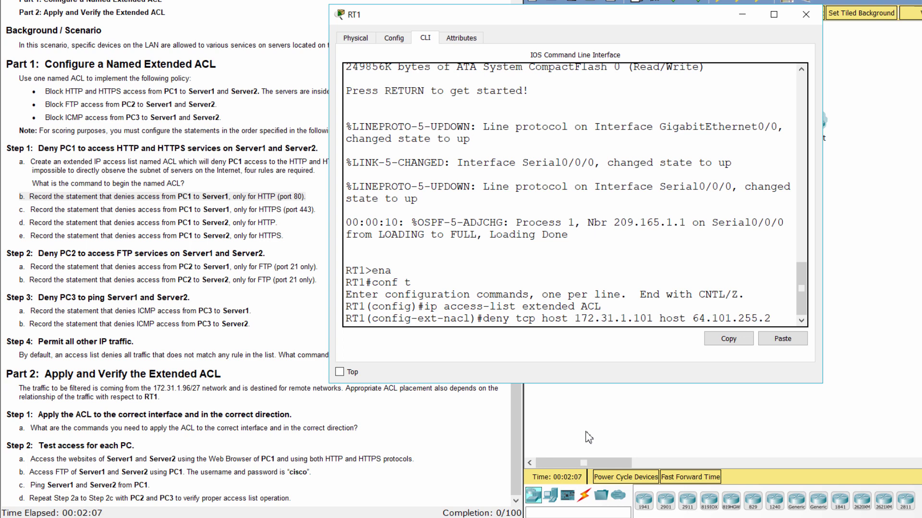
type("254")
left_click_drag(822, 225, 883, 225)
type("eq ")
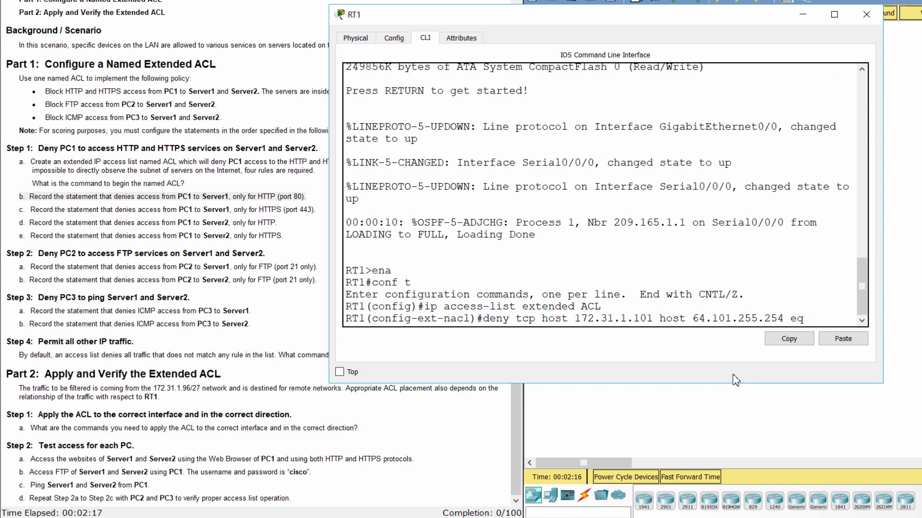
type("80")
Confirm 64.101.255.254 is Server1's address in the addressing table, then submit the rule.
left_click_drag(694, 318, 781, 321)
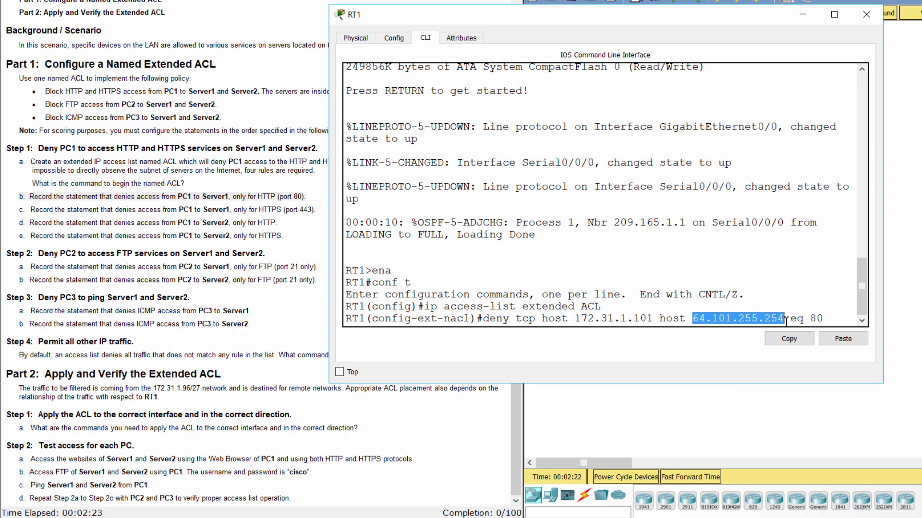
scroll(287, 181, "up", 5)
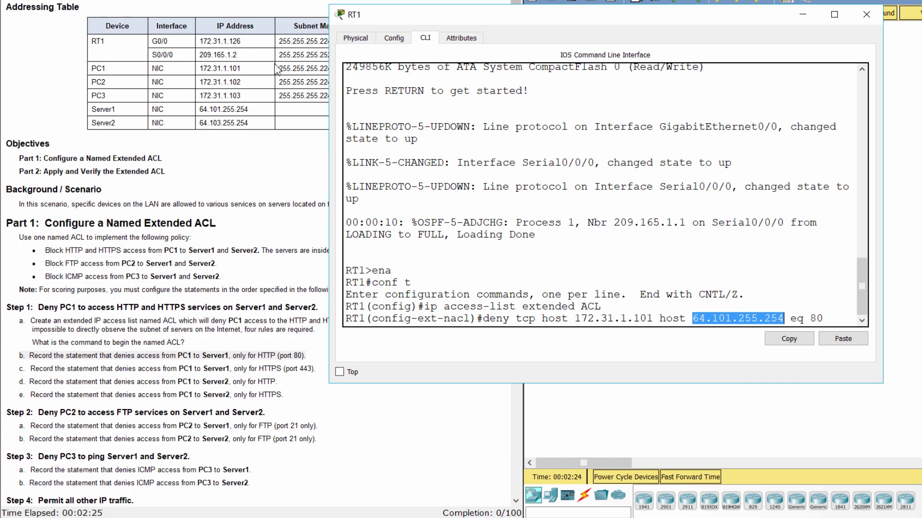
left_click(259, 113)
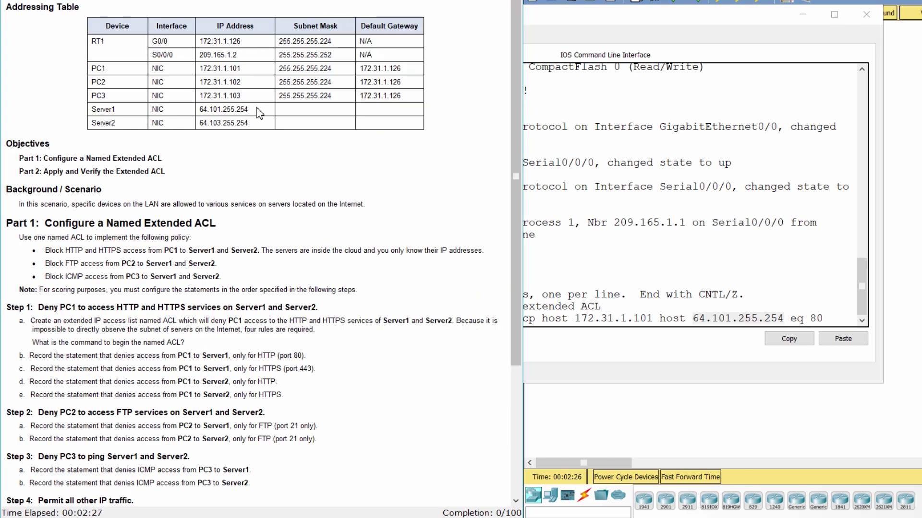
left_click_drag(257, 110, 95, 112)
left_click(823, 319)
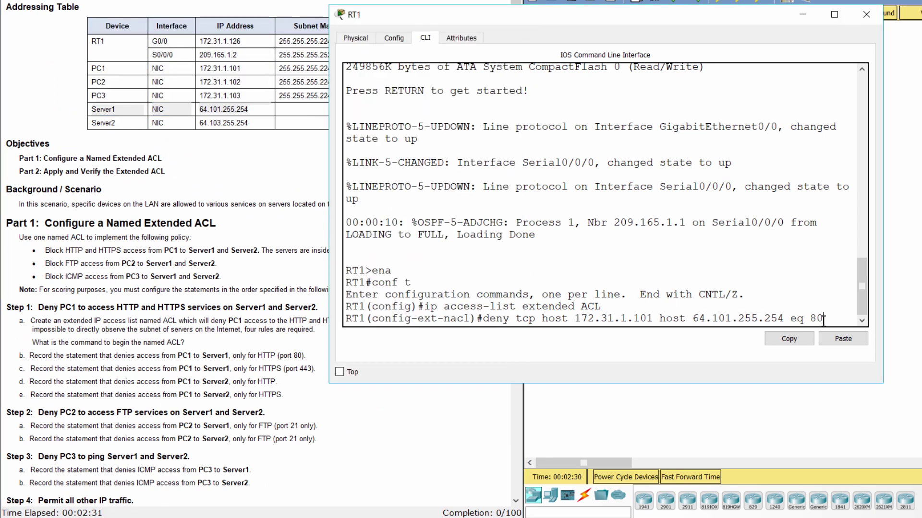
key("Return")
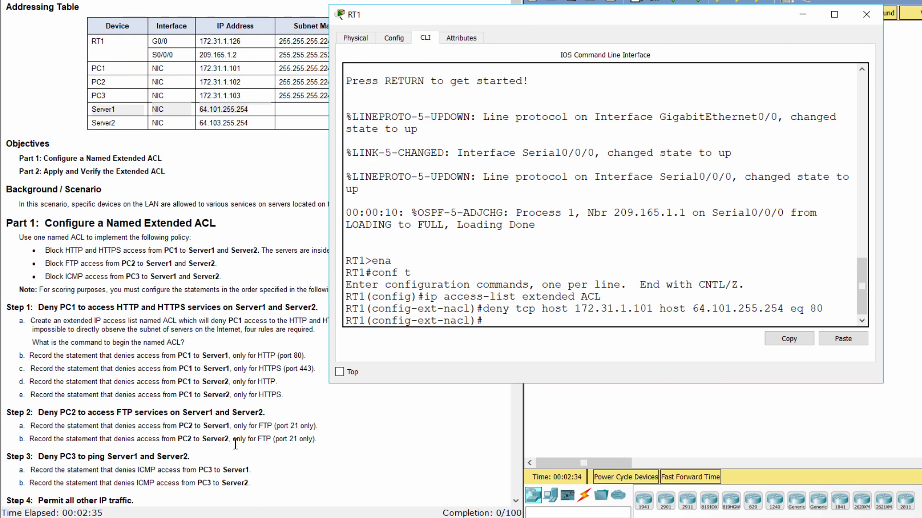
Per step c, add 'deny tcp host 172.31.1.101 host 64.101.255.254 eq 443' to ACL.
left_click(249, 413)
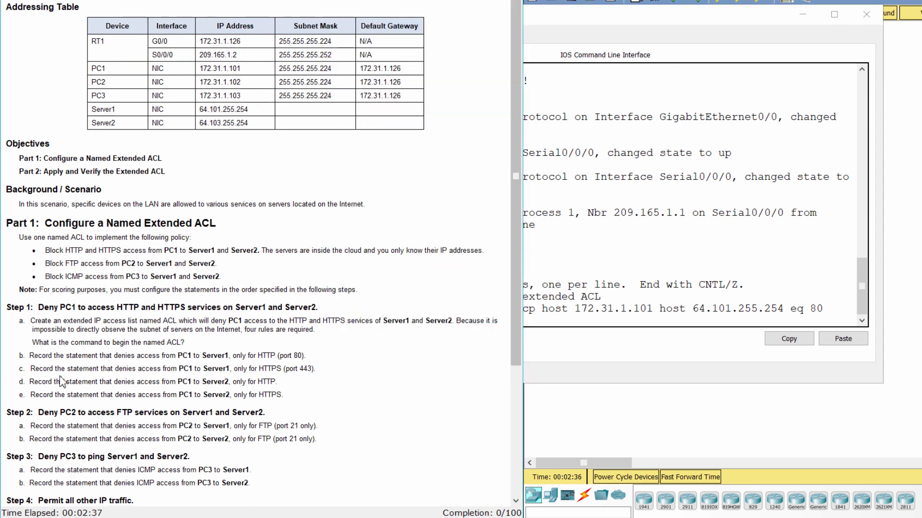
scroll(62, 382, "down", 3)
left_click_drag(17, 312, 338, 316)
left_click(629, 330)
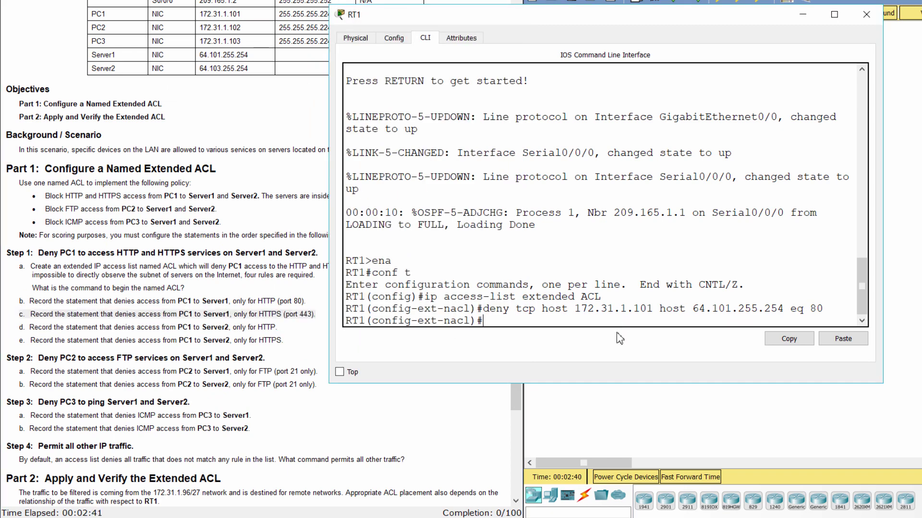
type("deny tcp host 172.31.1")
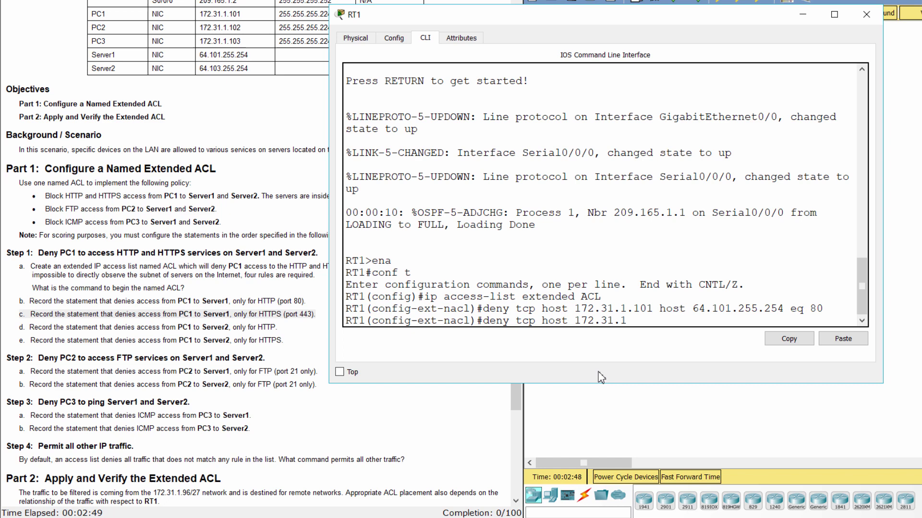
type(".101 host 64")
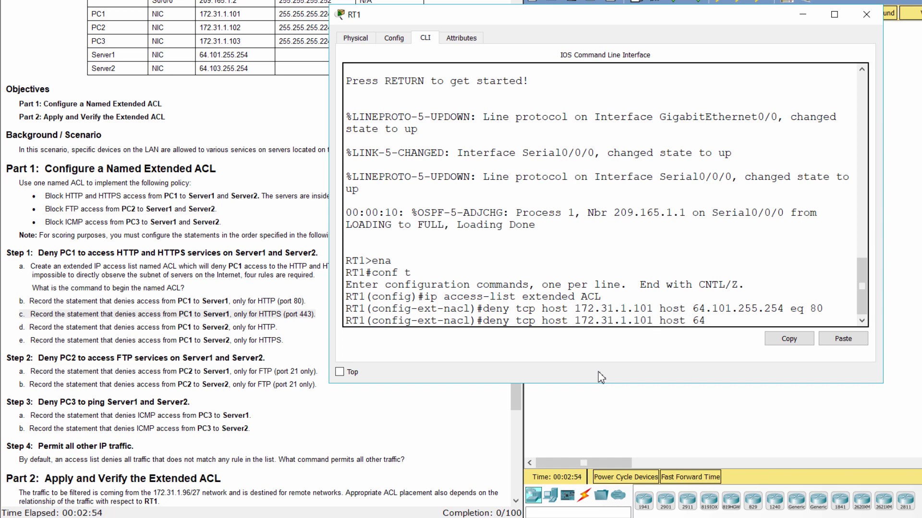
type(".101.255.254 eq 443")
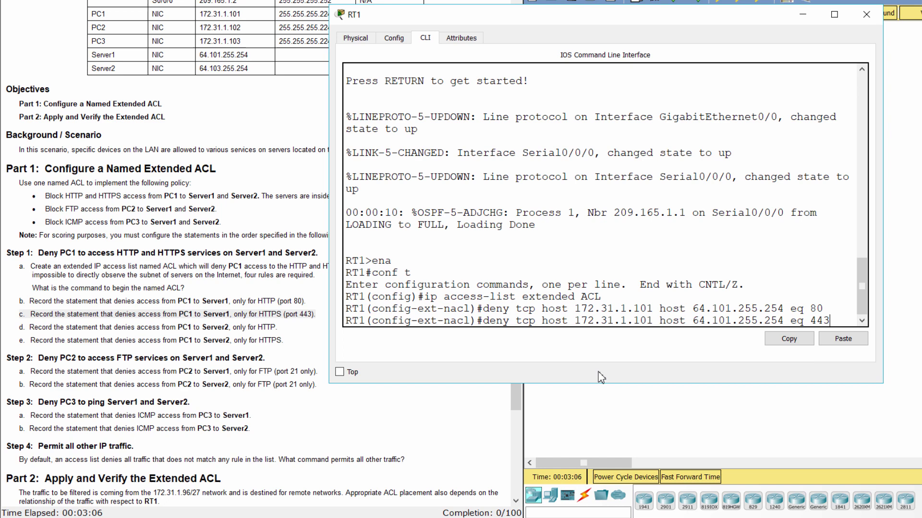
key("Return")
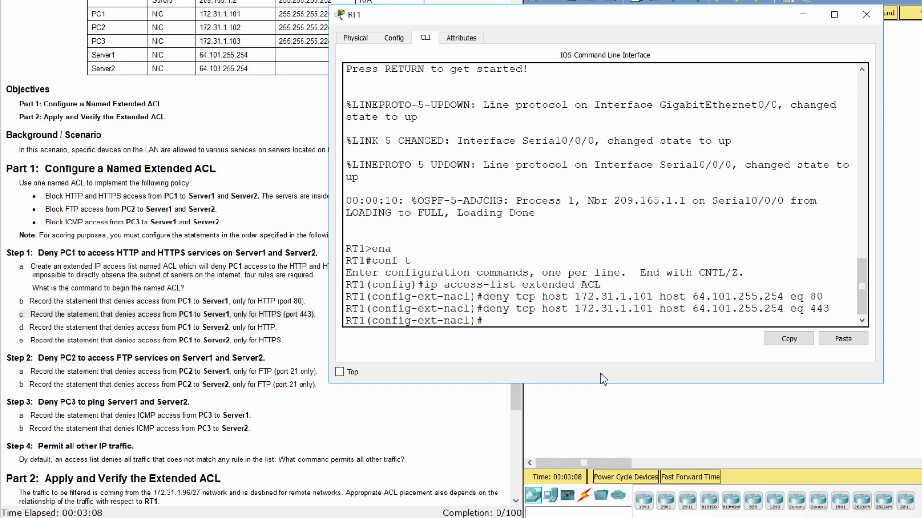
Type 'deny tcp host 172.31.1.101 host 64.103.255.254 eq 80' after checking Server2's table address.
left_click(18, 338)
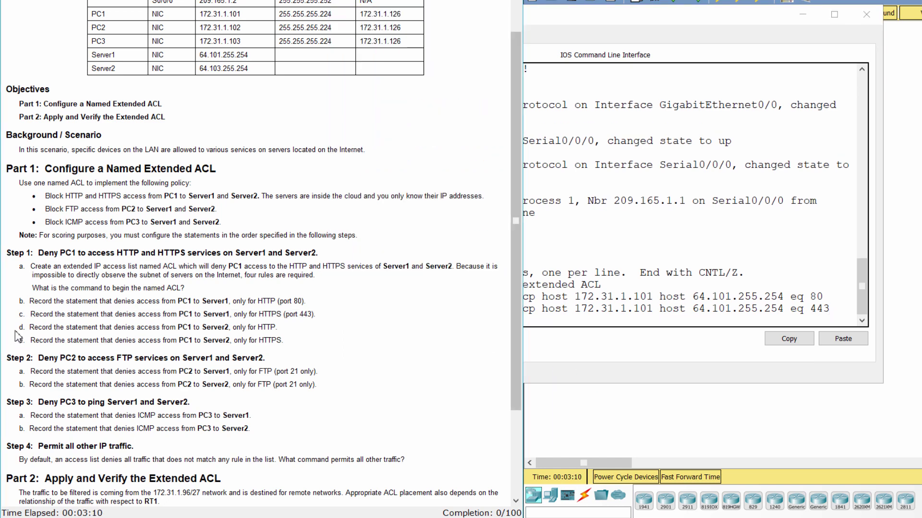
left_click_drag(19, 327, 288, 329)
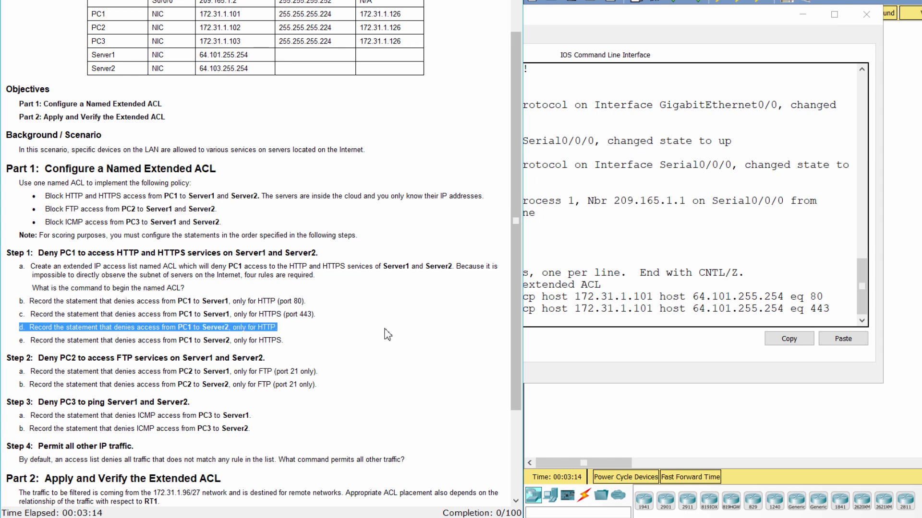
left_click(633, 335)
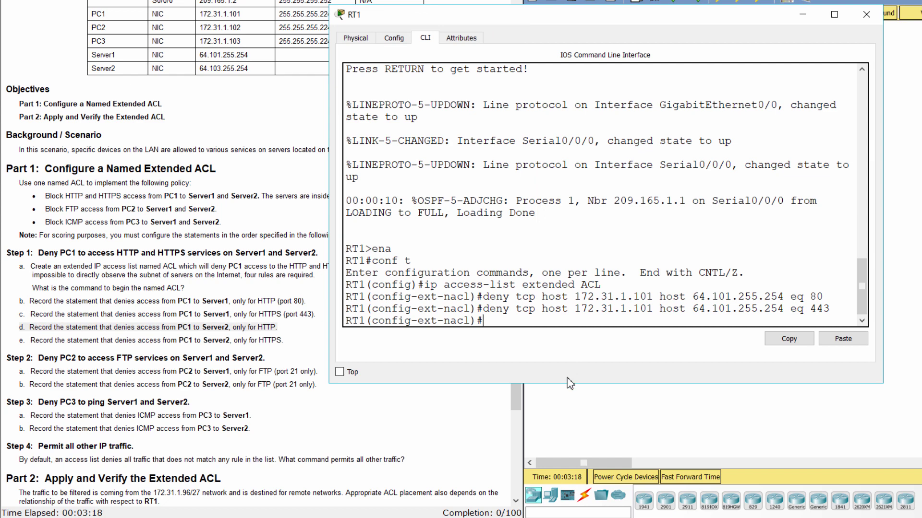
type("deny tcp host 172.31.")
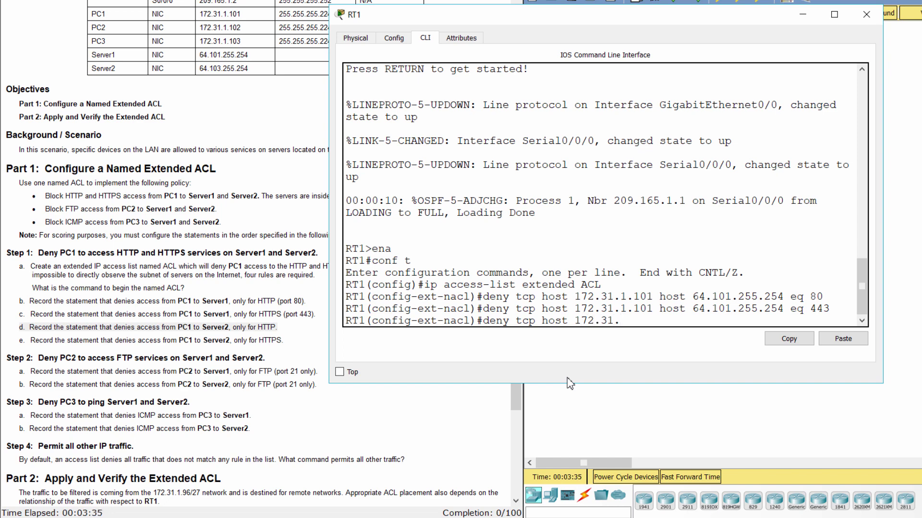
type("1.101 host 64.103")
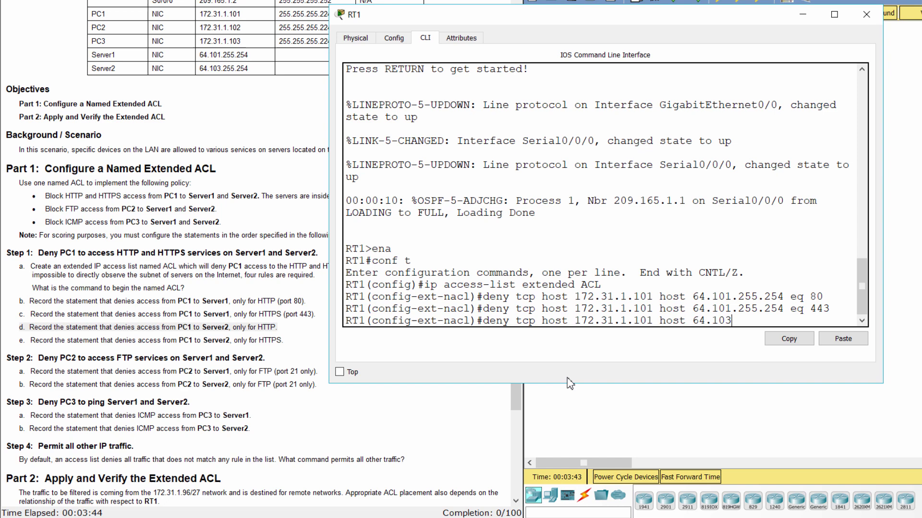
type(".255.254 eq ")
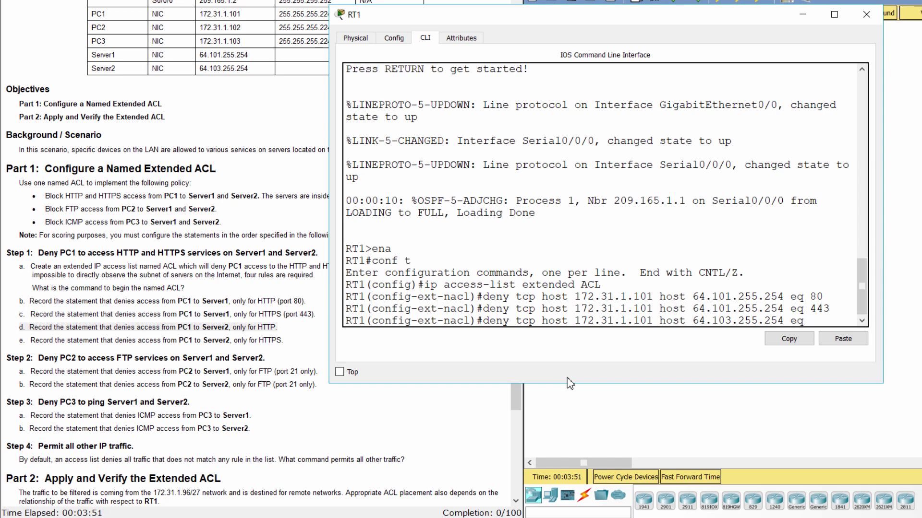
type("80")
left_click(694, 320)
left_click_drag(693, 321, 784, 320)
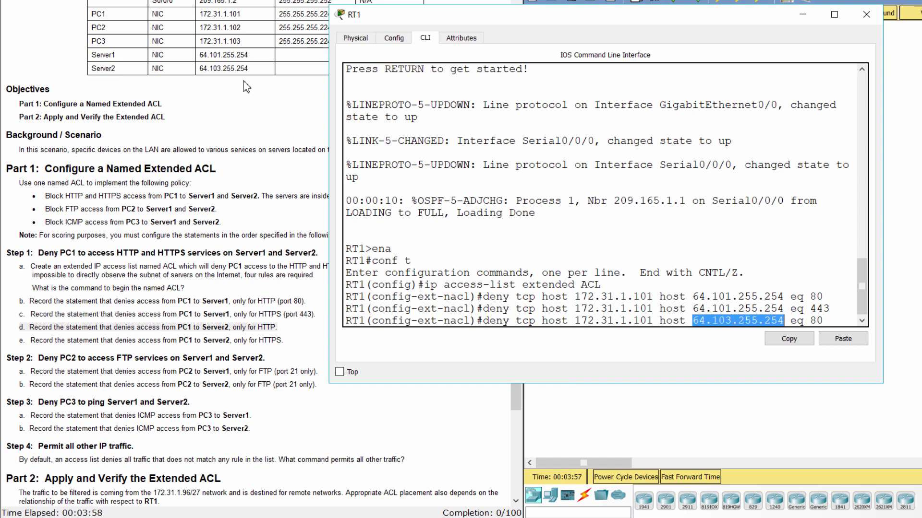
left_click_drag(93, 72, 249, 70)
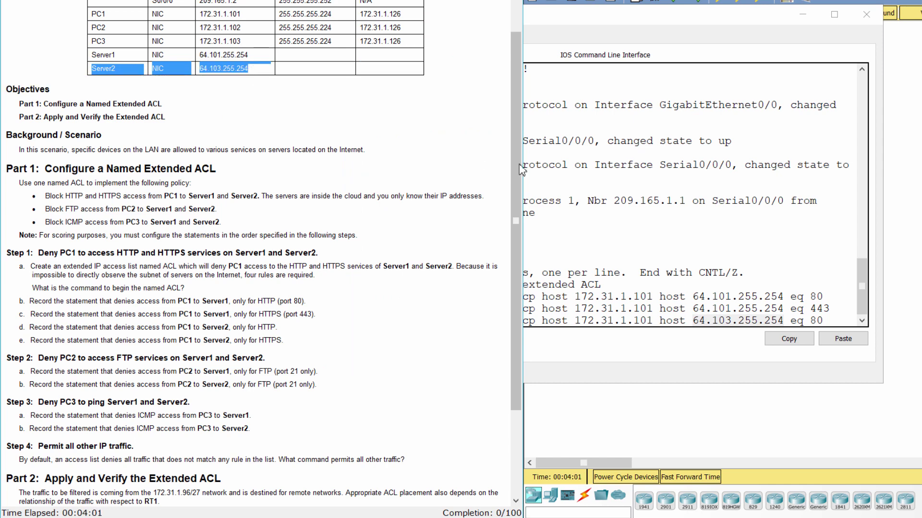
left_click(888, 340)
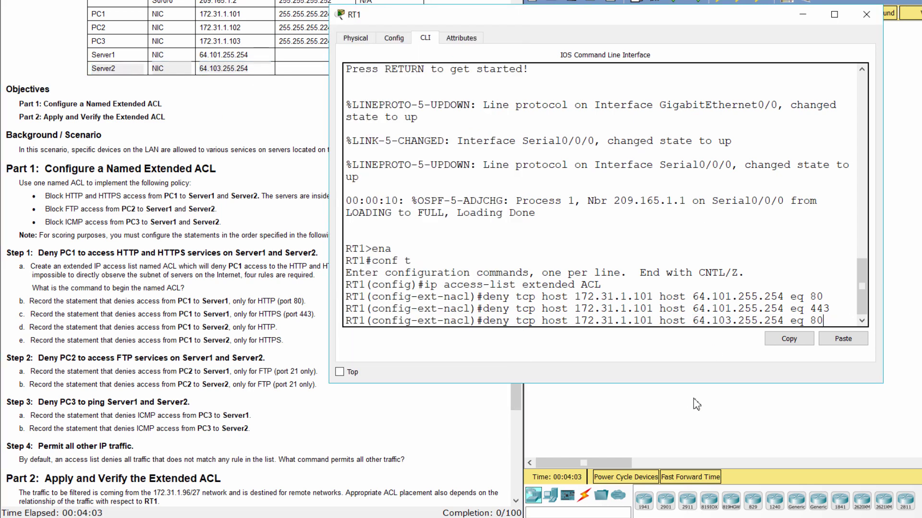
Submit the Server2 port 80 rule, then type 'deny tcp host 172.31.1.101 host 64.103.255.254 eq 443'.
key("Return")
type("deny ")
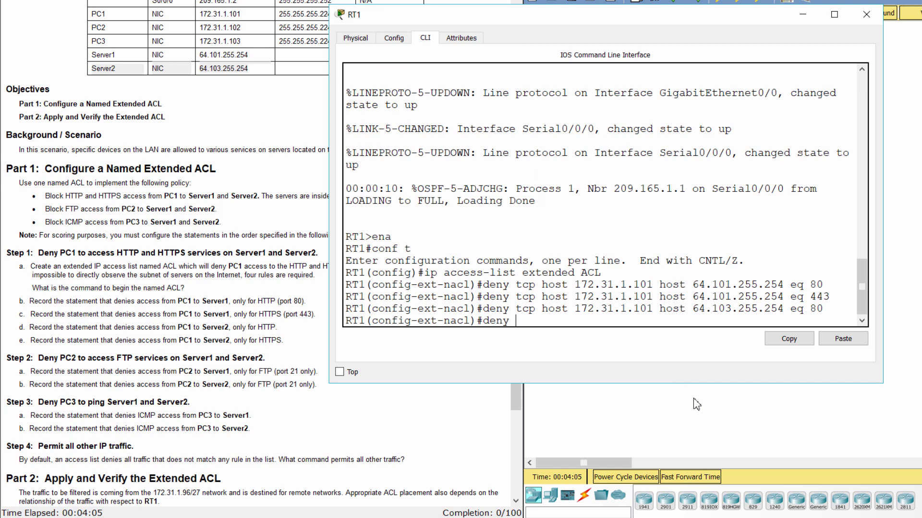
type("tcp host 172.31.1.")
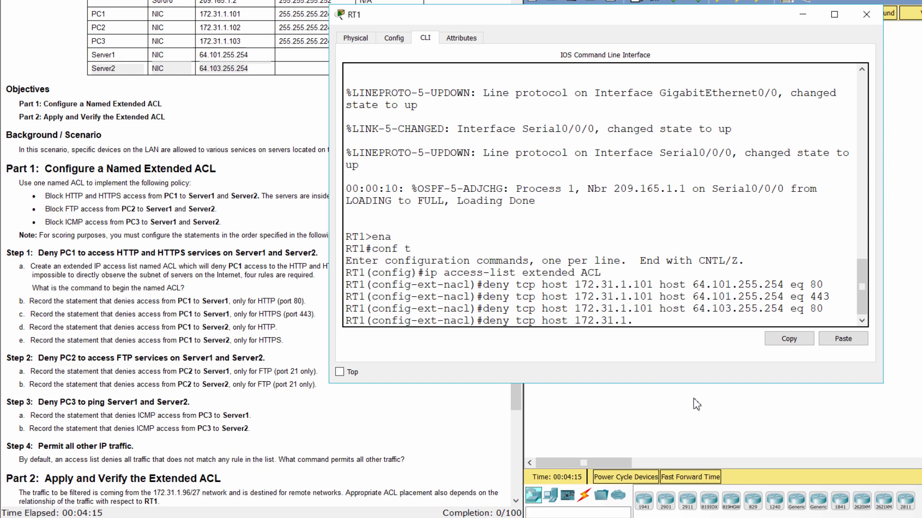
type("101 host 64.103")
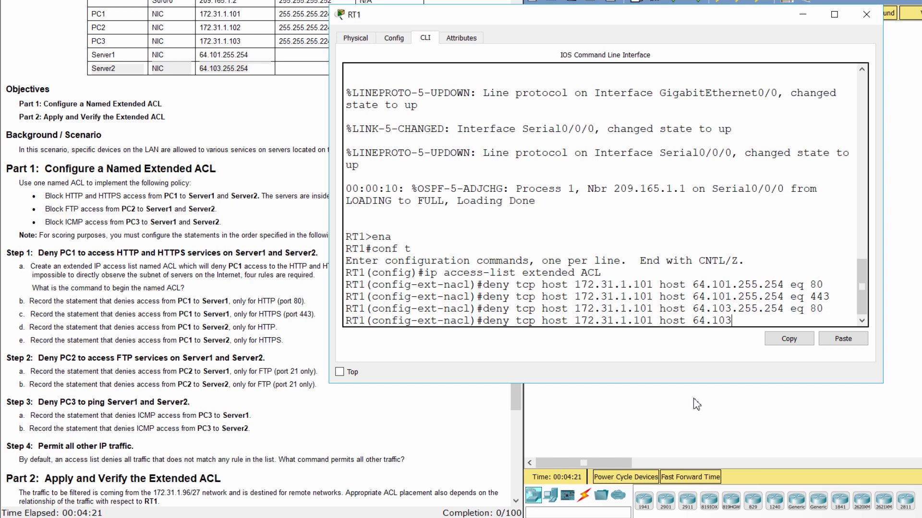
type(".255.254 eq 443")
left_click_drag(841, 325, 810, 320)
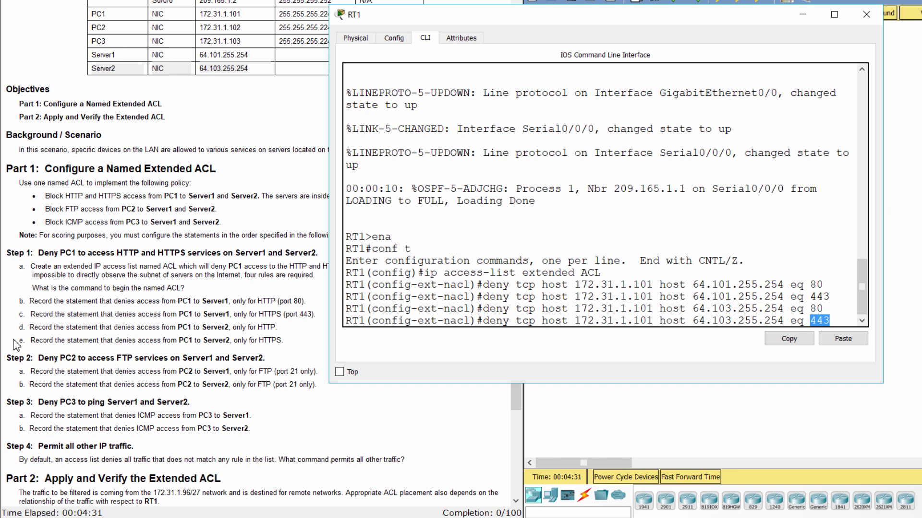
Confirm item e requires blocking PC1 HTTPS to Server2, then go back to RT1's CLI.
left_click_drag(19, 342, 297, 342)
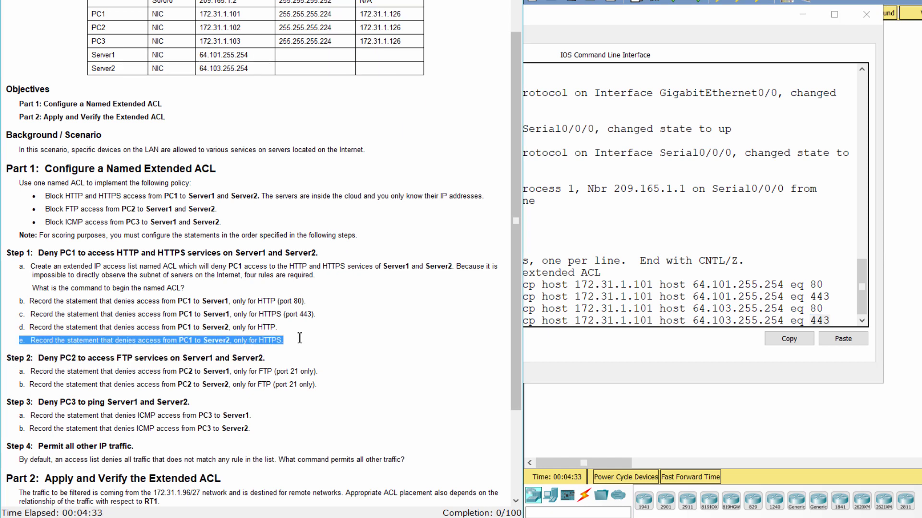
left_click(263, 343)
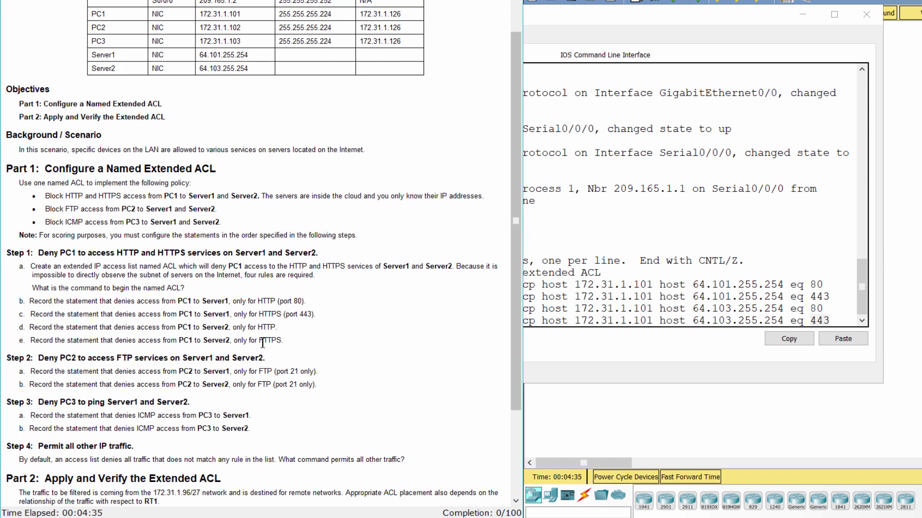
double_click(270, 341)
left_click(293, 342)
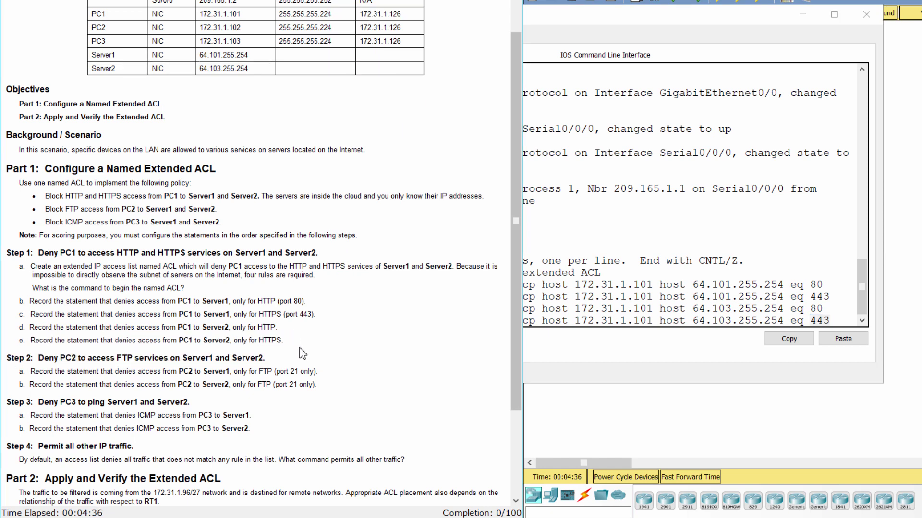
left_click(848, 321)
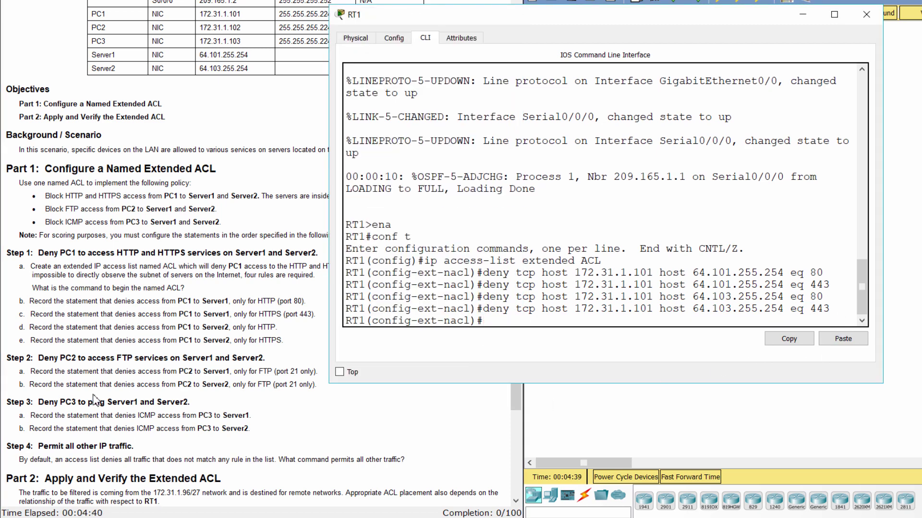
Per Step 2 item a, add 'deny tcp host 172.31.1.102 host 64.101.255.254 eq 21'.
left_click(91, 374)
scroll(91, 374, "down", 3)
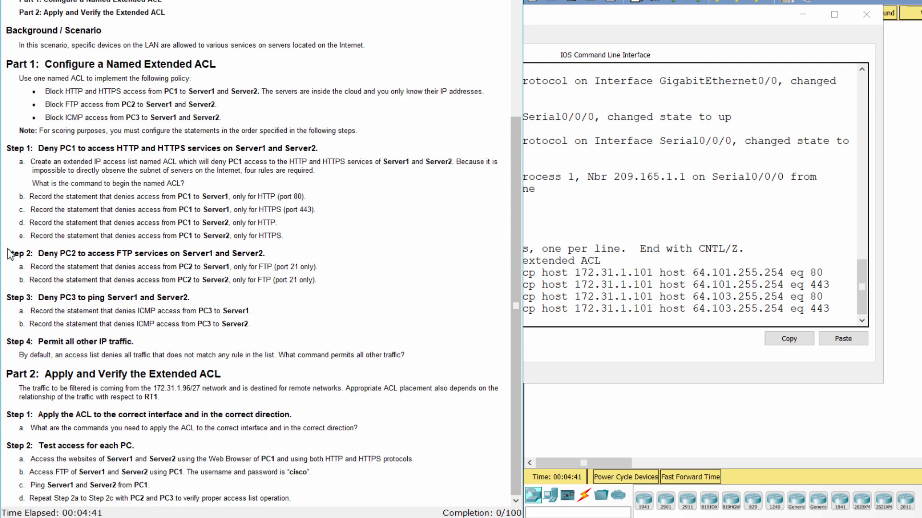
left_click_drag(8, 253, 285, 248)
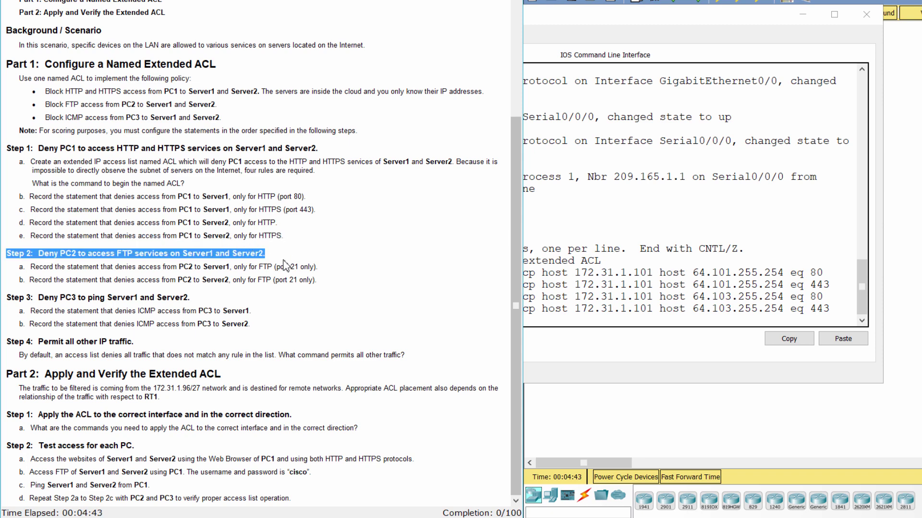
left_click(287, 267)
left_click(12, 267)
left_click_drag(97, 267, 6, 270)
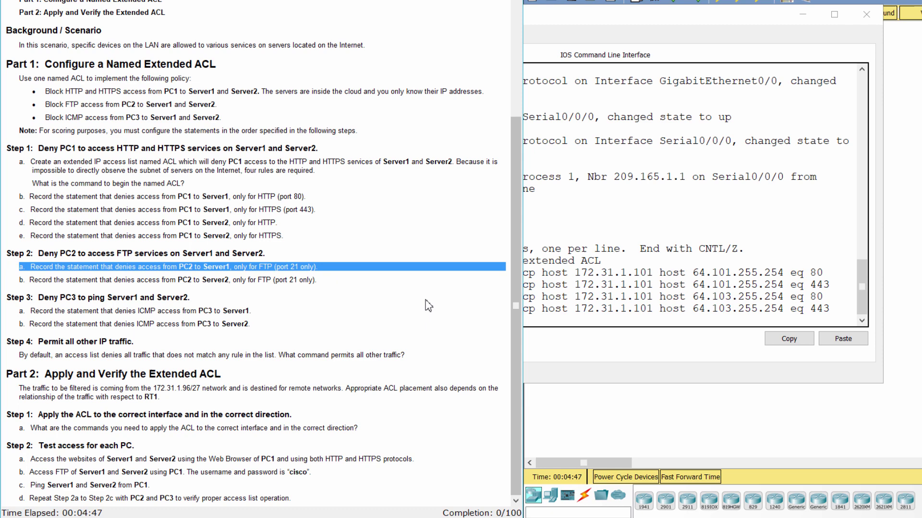
left_click(600, 327)
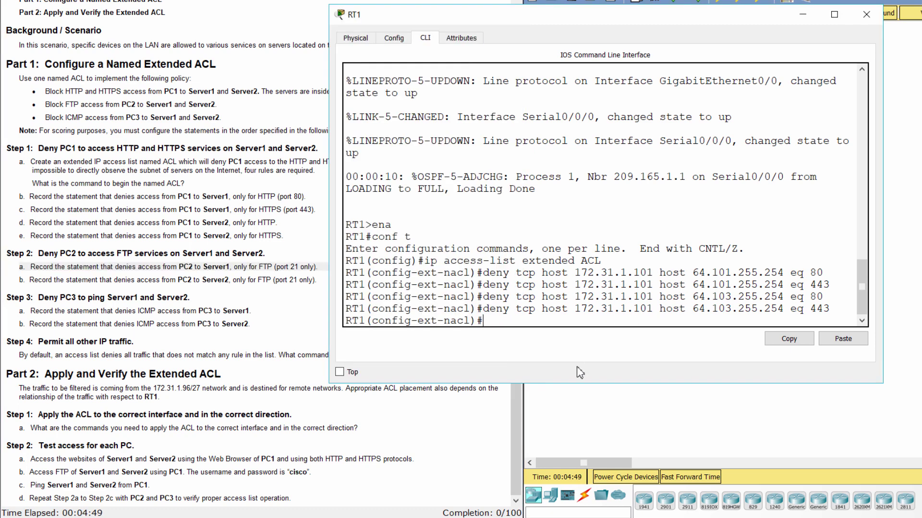
type("deny tcp host 172")
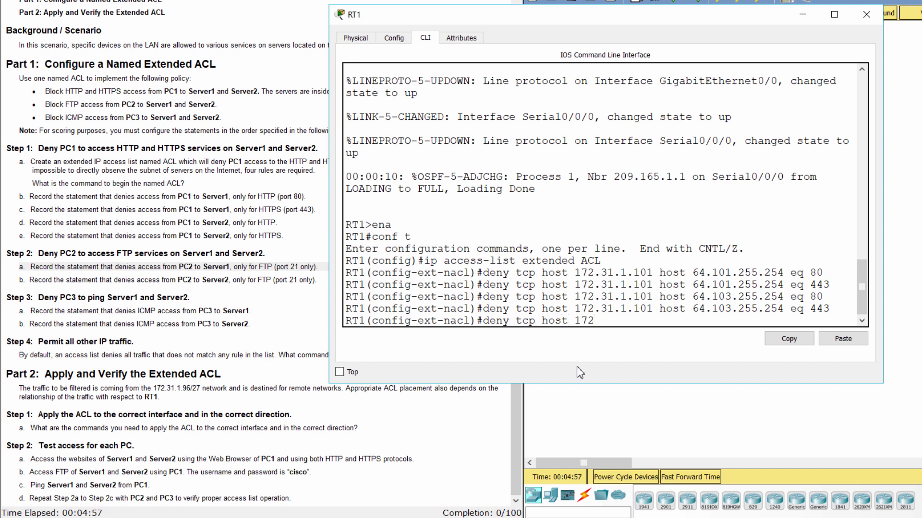
type(".31.1.102 host")
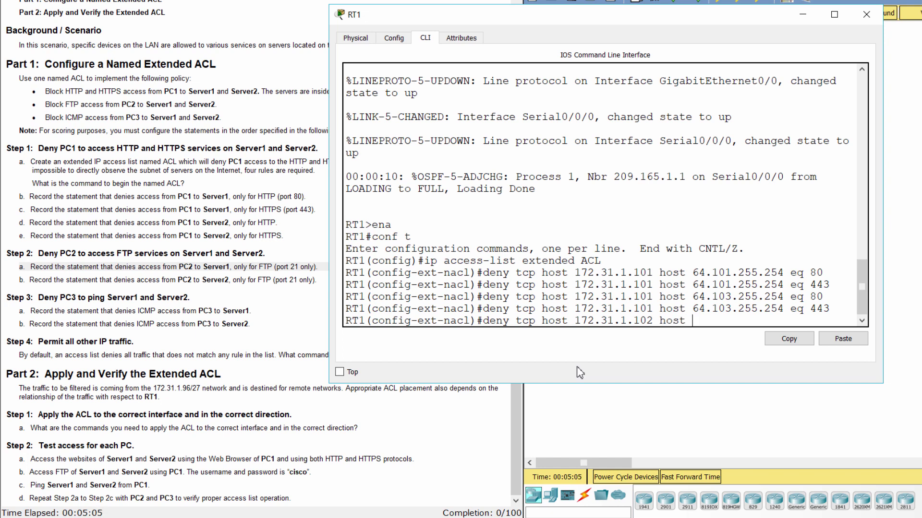
type(" 64.101.255.254 eq")
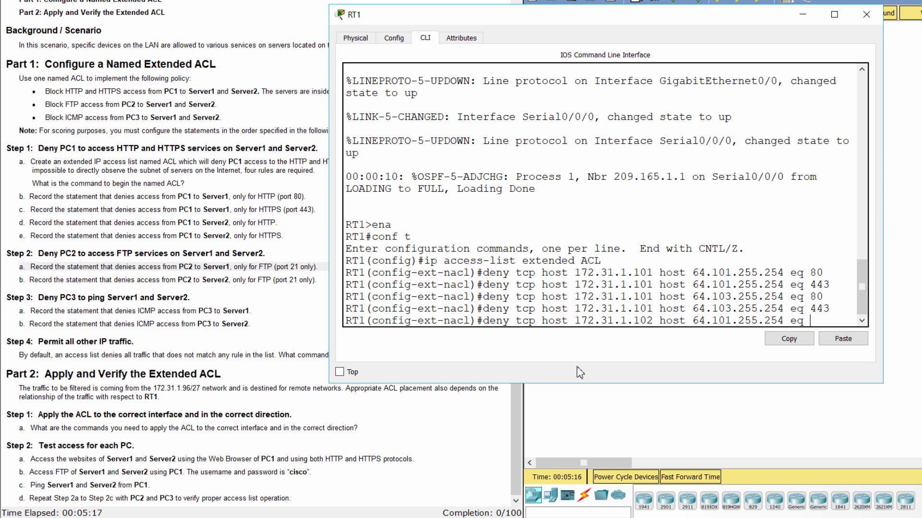
type(" 21")
key("Return")
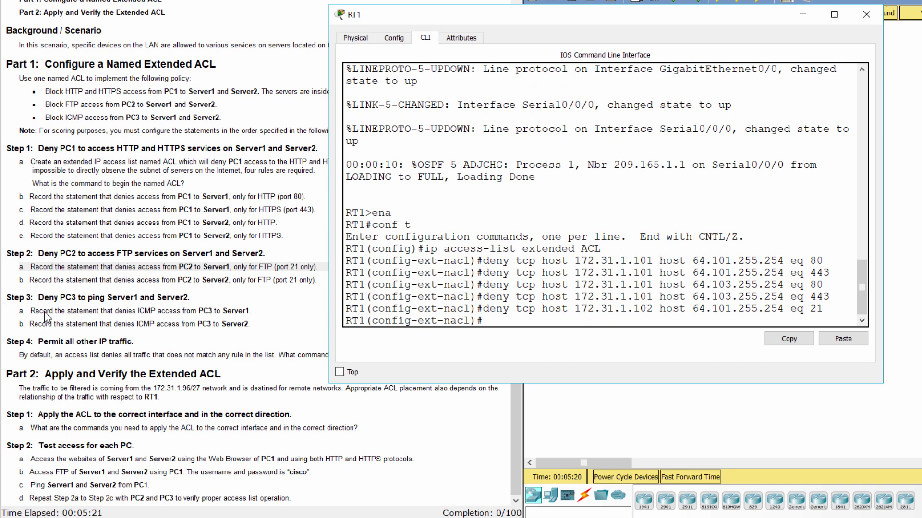
Per item b, add 'deny tcp host 172.31.1.102 host 64.103.255.254 eq 21' to ACL.
left_click(20, 269)
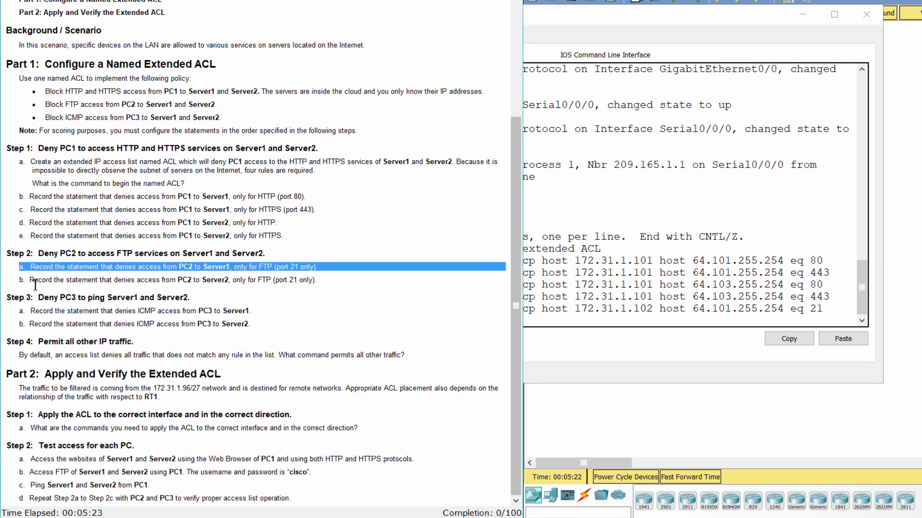
left_click_drag(20, 280, 326, 280)
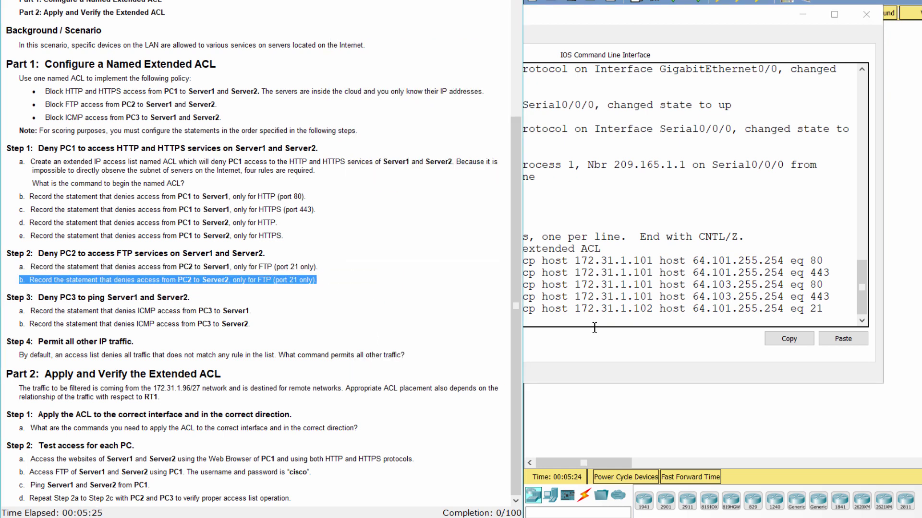
left_click(594, 327)
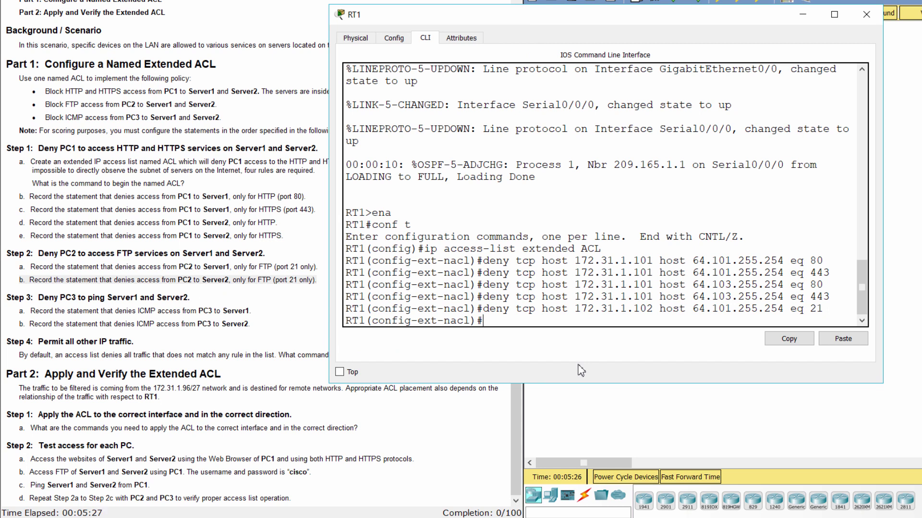
type("deny tcp host 172.31")
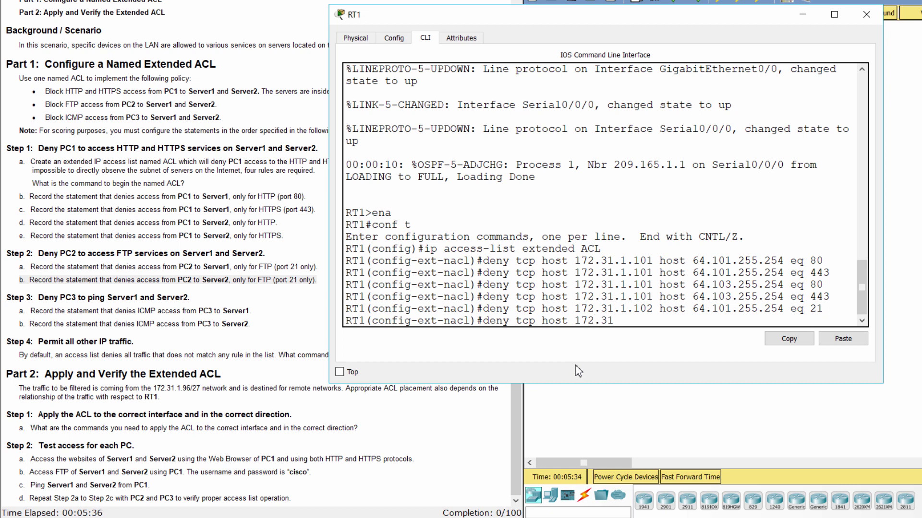
type(".1.102 host 64.103.255.")
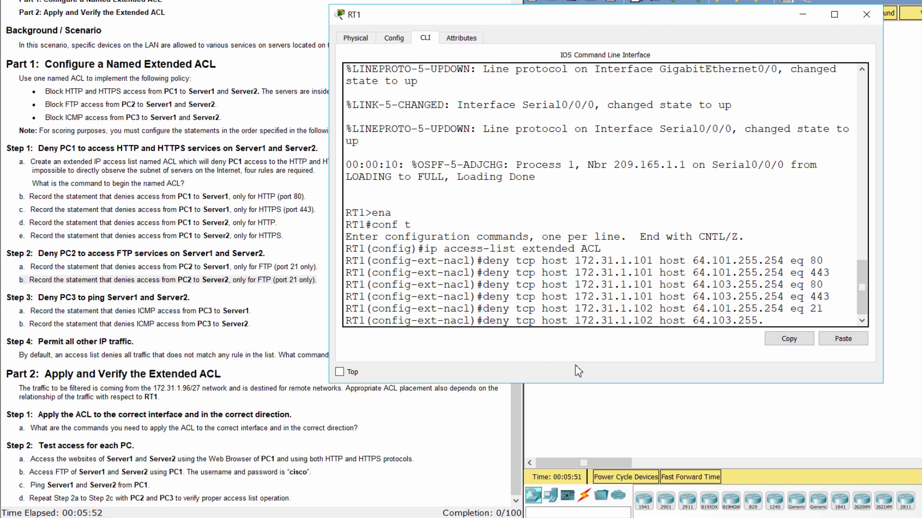
type("254 eq 21")
key("Return")
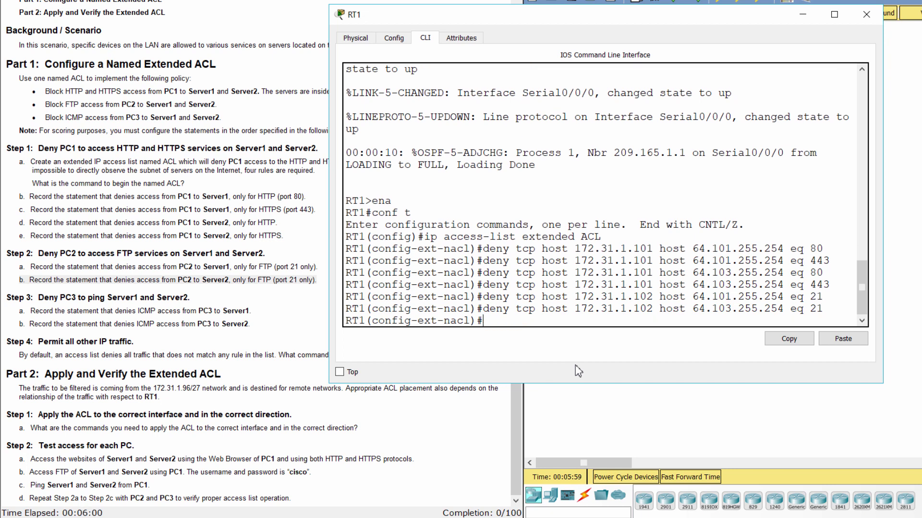
Per Step 3, add 'deny icmp host 172.31.1.103 host 64.101.255.254' to ACL.
left_click(9, 297)
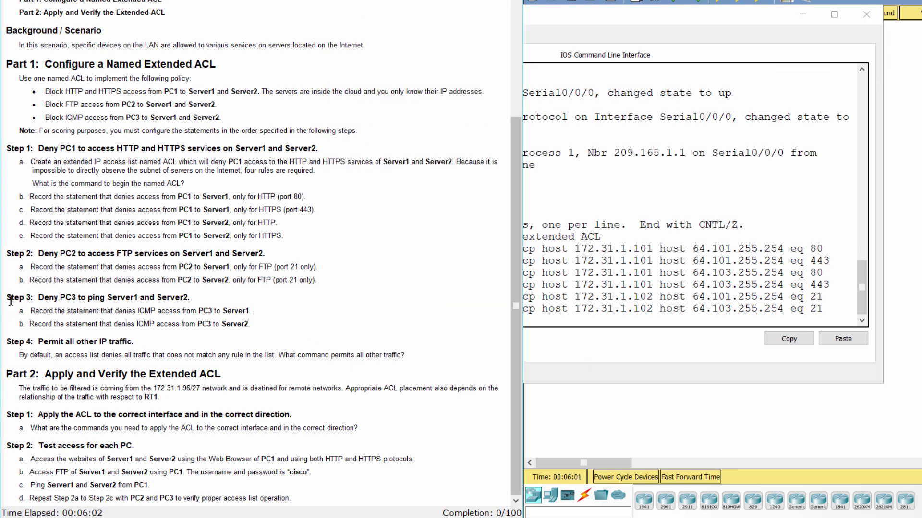
left_click_drag(6, 298, 201, 294)
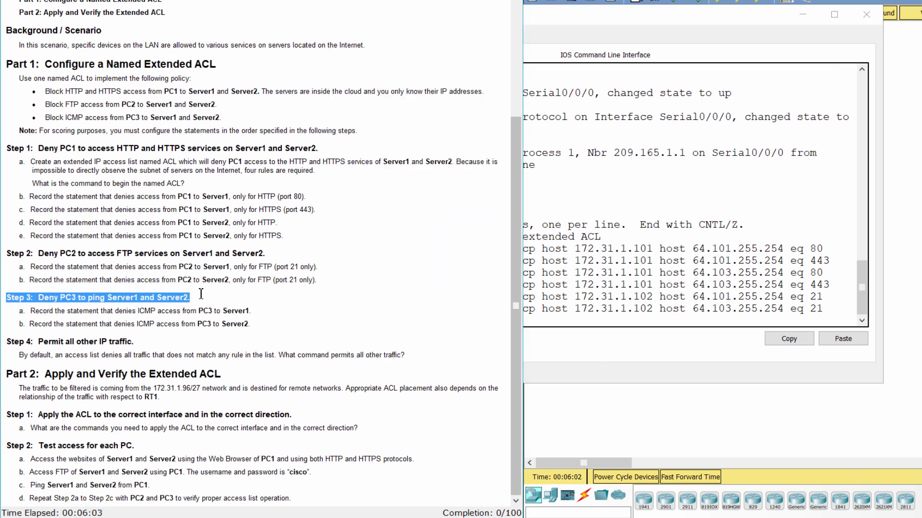
left_click(17, 310)
left_click_drag(17, 311, 279, 310)
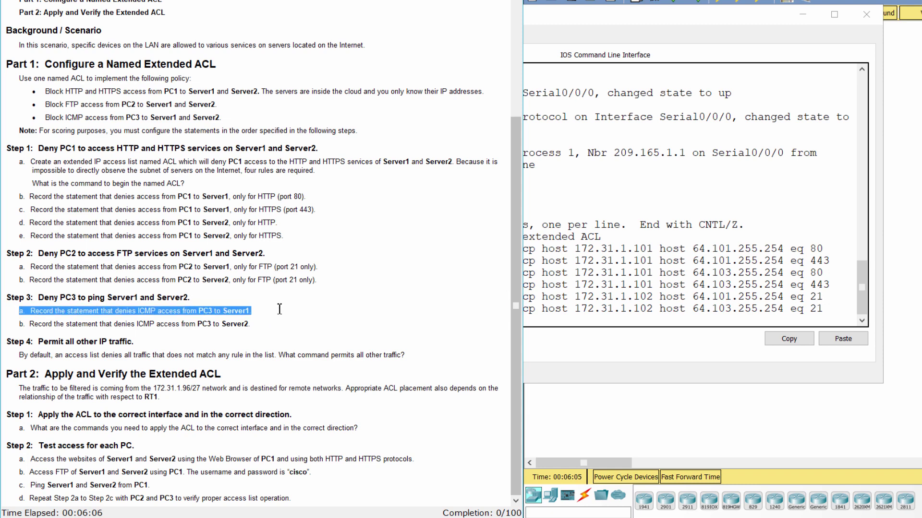
left_click(577, 324)
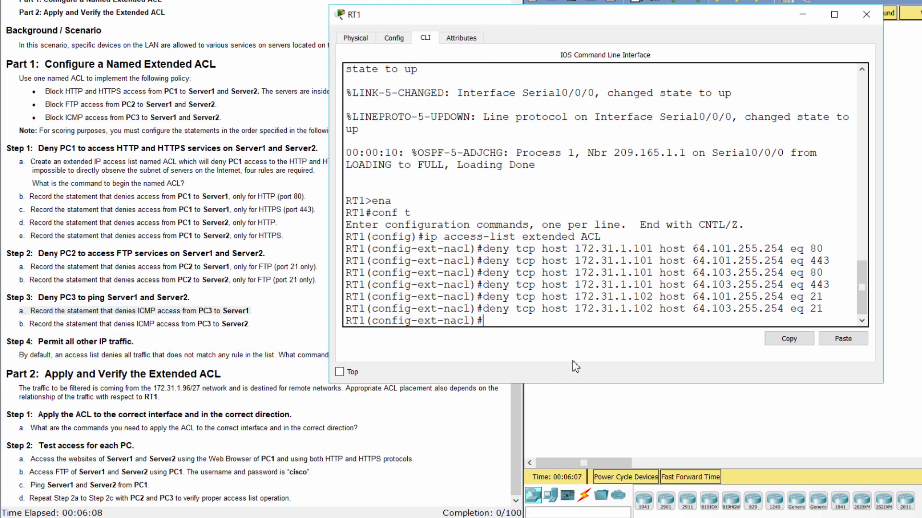
type("deny icmp host")
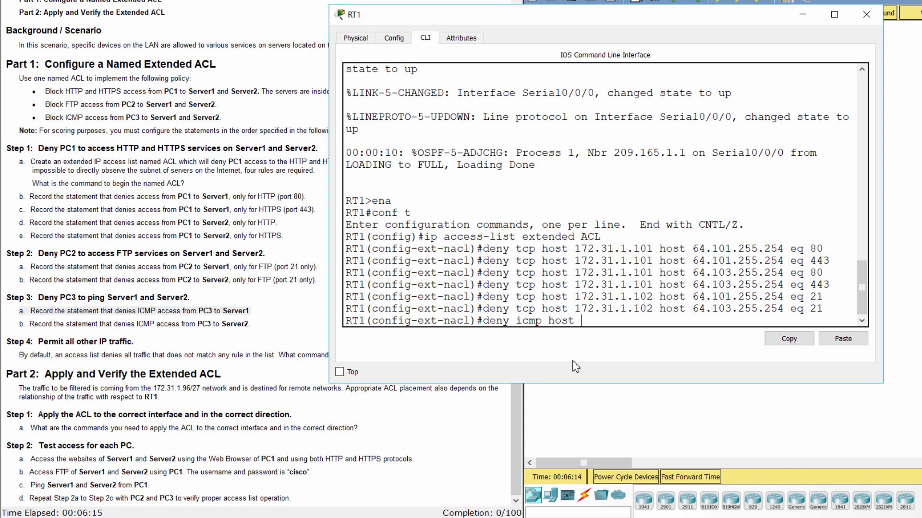
type(" 172.31.1.103 host 64")
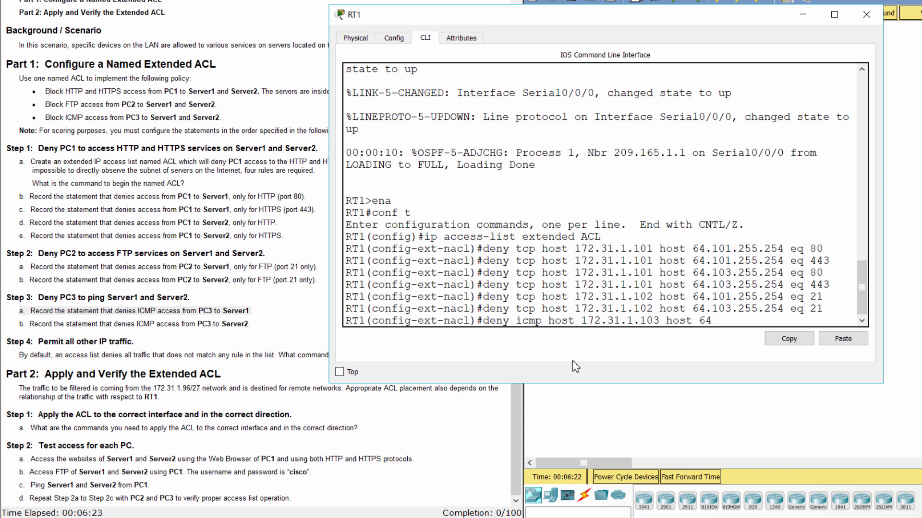
type(".101.255.254")
key("Return")
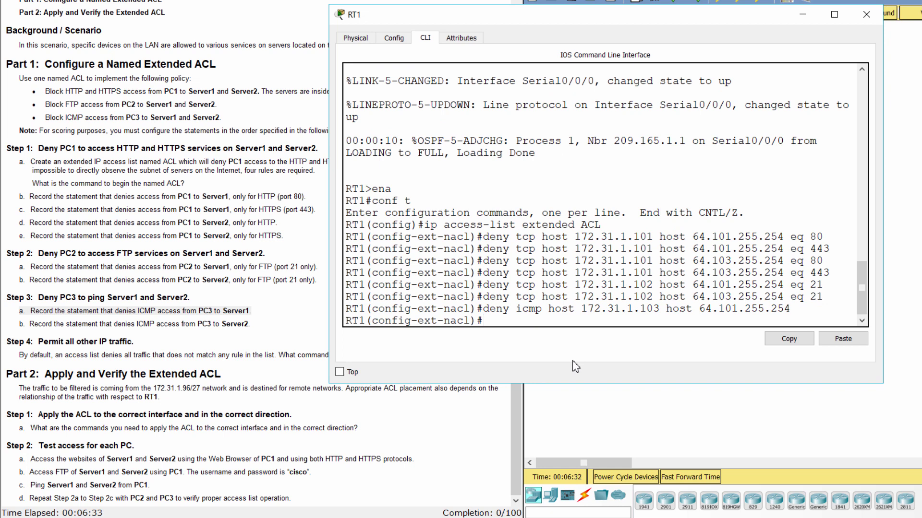
Add the RT1 ACL rule 'deny icmp host 172.31.1.103 host 64.103.255.254'.
left_click_drag(10, 325, 248, 326)
left_click(553, 378)
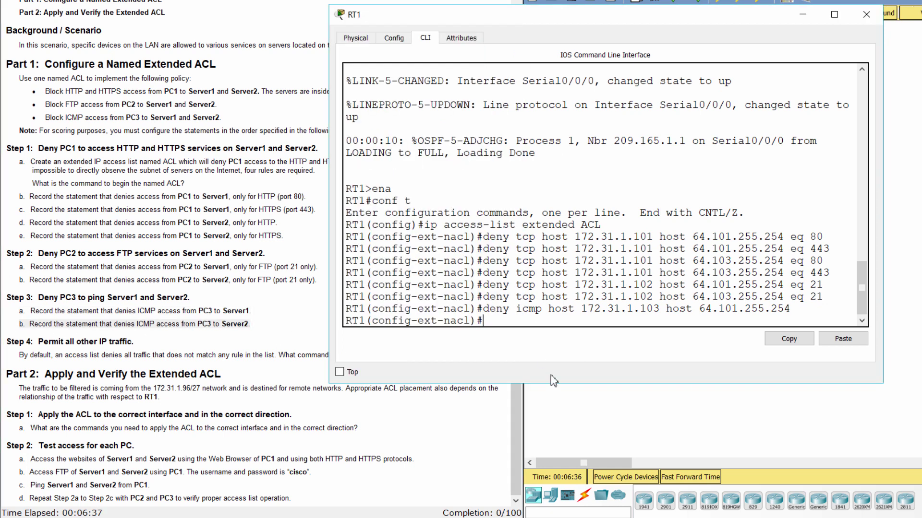
type("deny icmp host ")
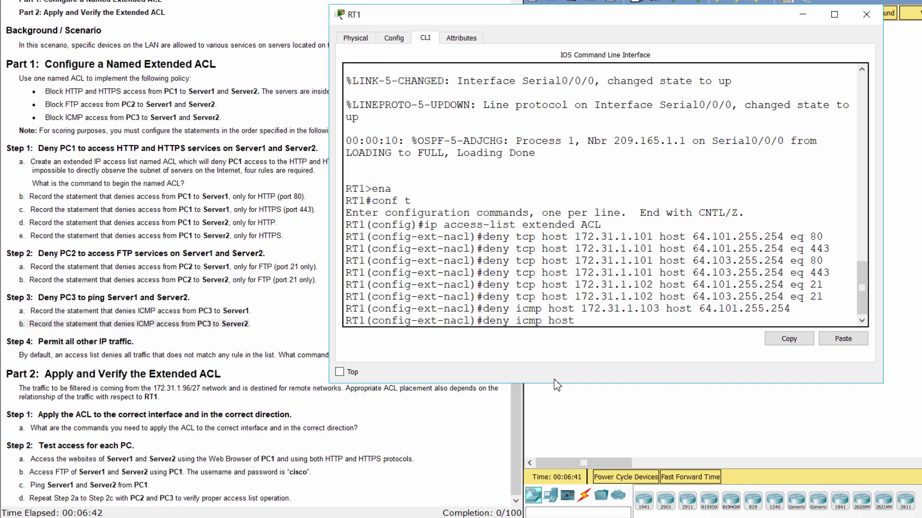
type("172.31.1.103 host 64.103.")
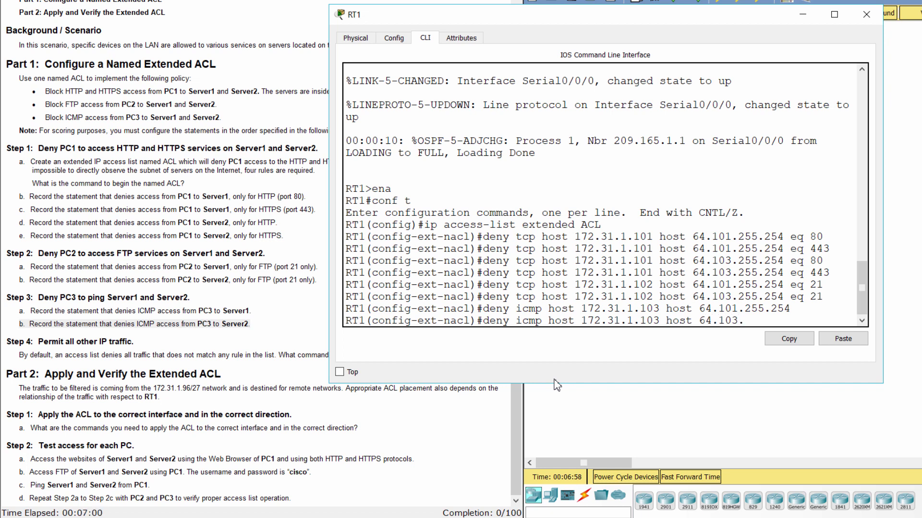
type("255.254")
key("Return")
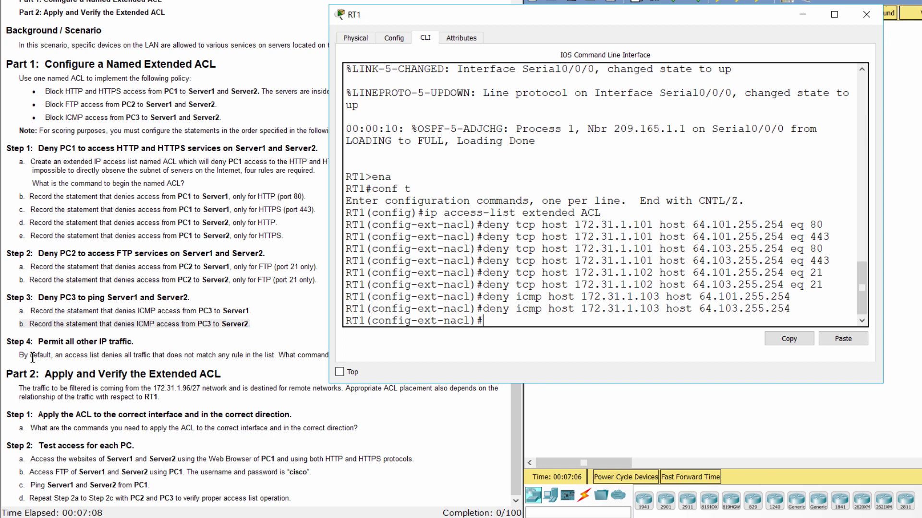
After reviewing Step 4, append 'permit ip any any' as RT1's final ACL rule.
left_click(30, 357)
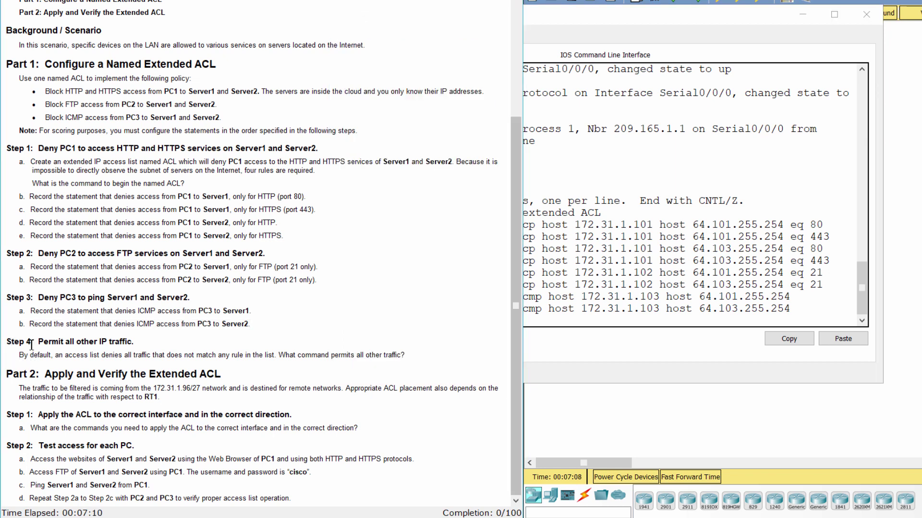
left_click_drag(12, 341, 144, 339)
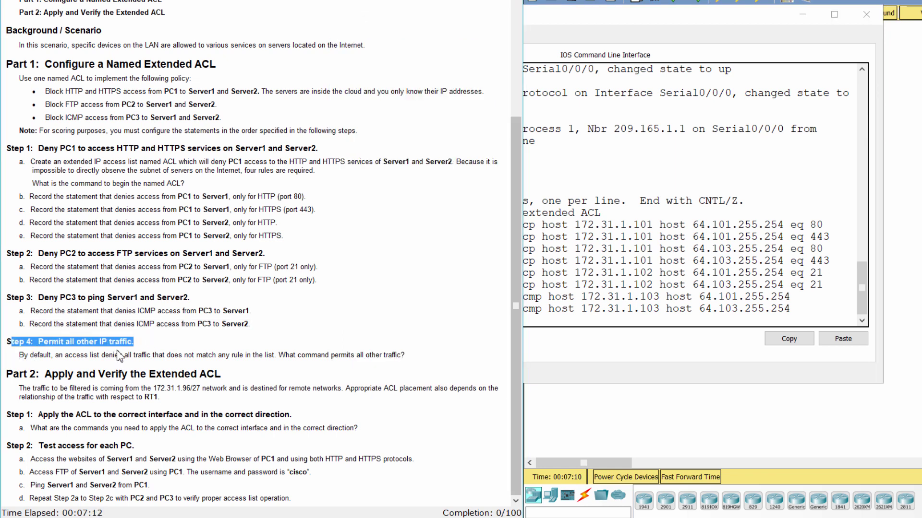
left_click_drag(18, 355, 541, 354)
left_click(601, 325)
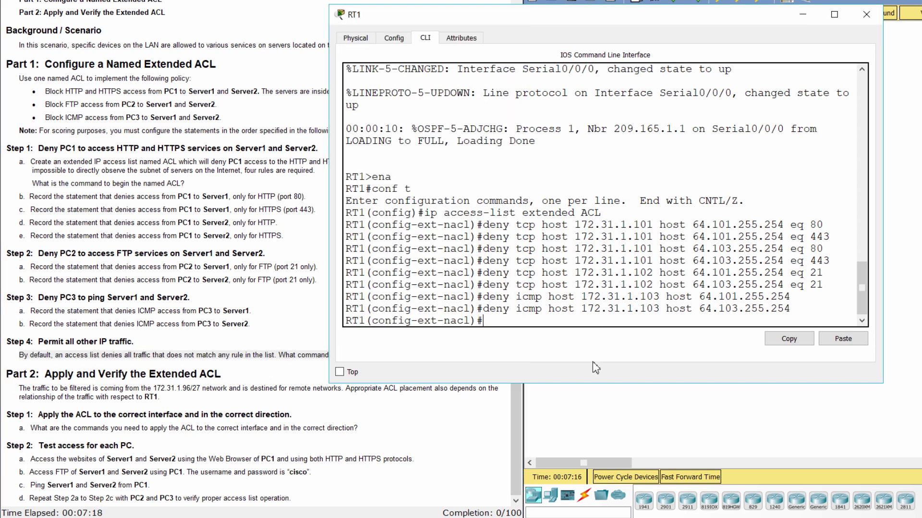
type("permit ip any any")
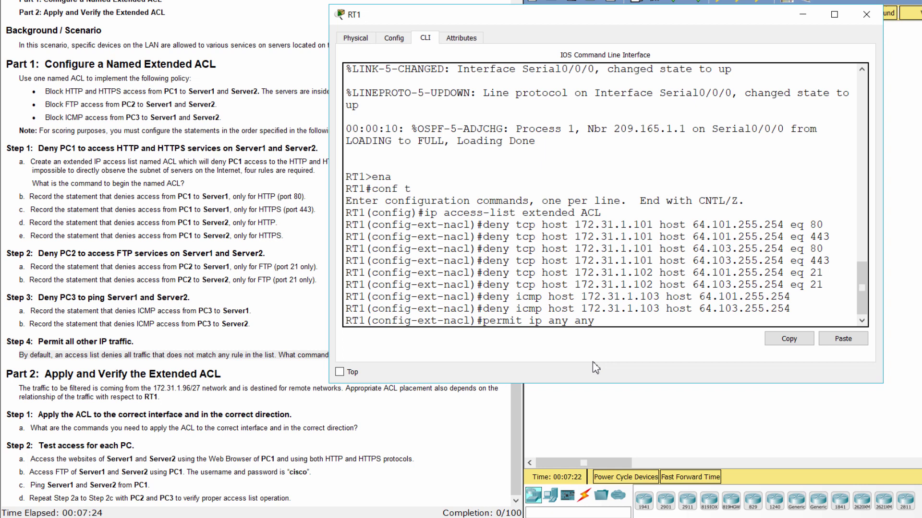
key("Return")
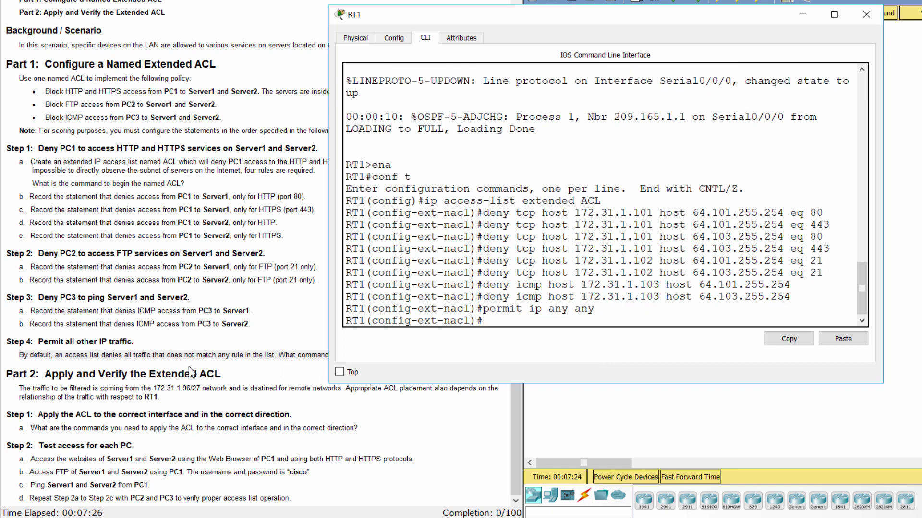
Review the Part 2 lab instructions on where to apply the ACL.
left_click(179, 373)
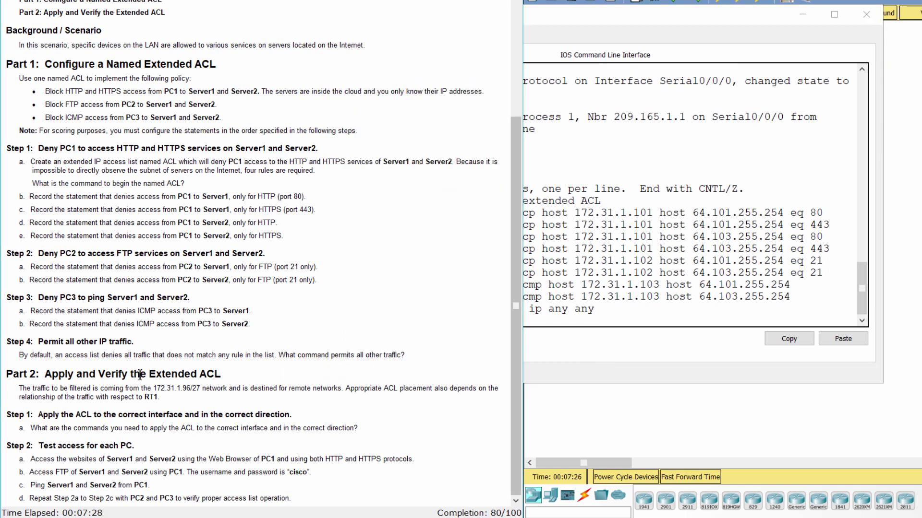
left_click_drag(10, 376, 249, 378)
left_click(249, 378)
left_click_drag(20, 389, 165, 401)
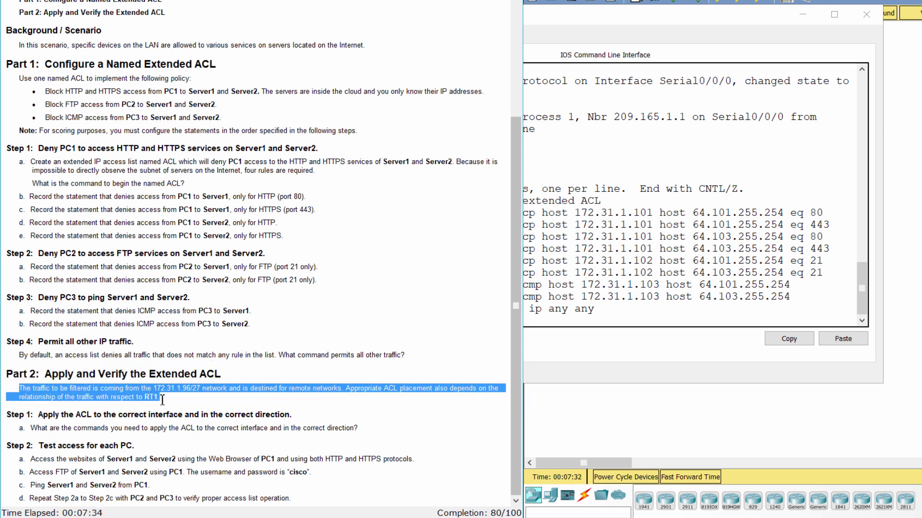
left_click(182, 404)
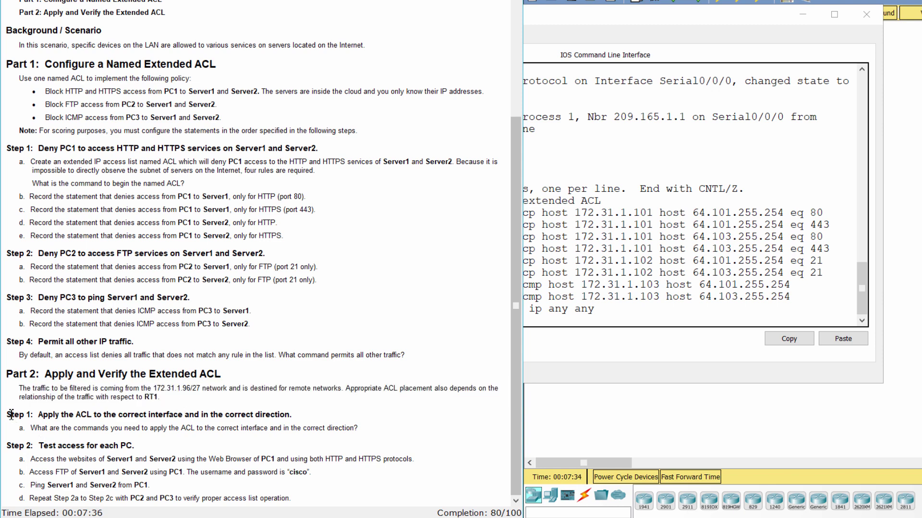
left_click_drag(11, 414, 304, 406)
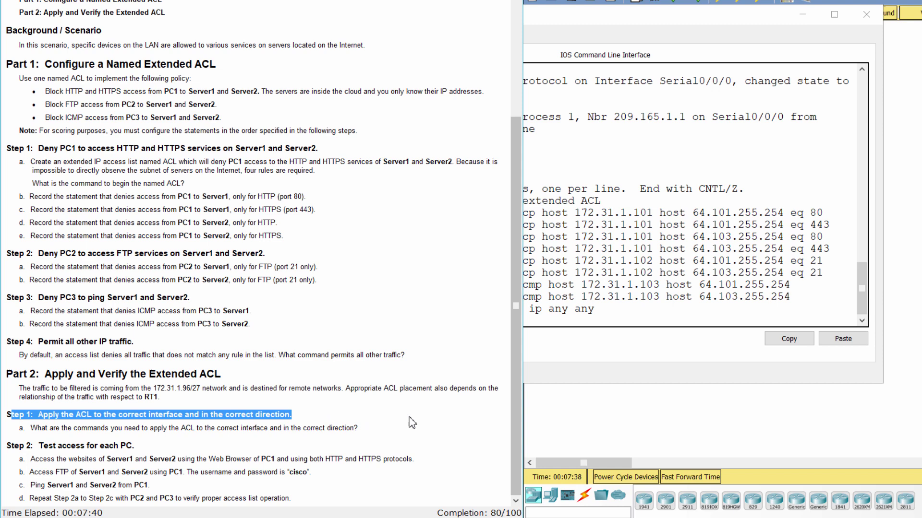
Exit RT1's ACL configuration and enter interface g0/0 configuration.
left_click(589, 322)
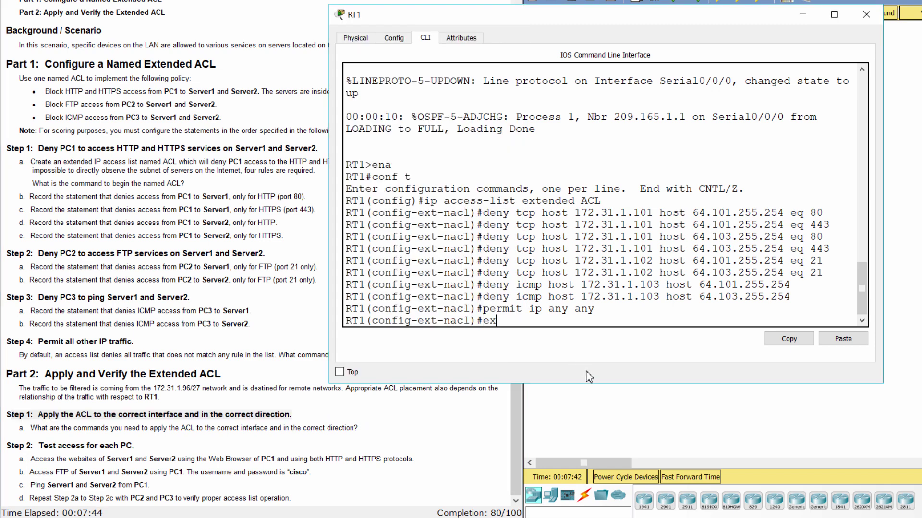
type("exit")
key("Return")
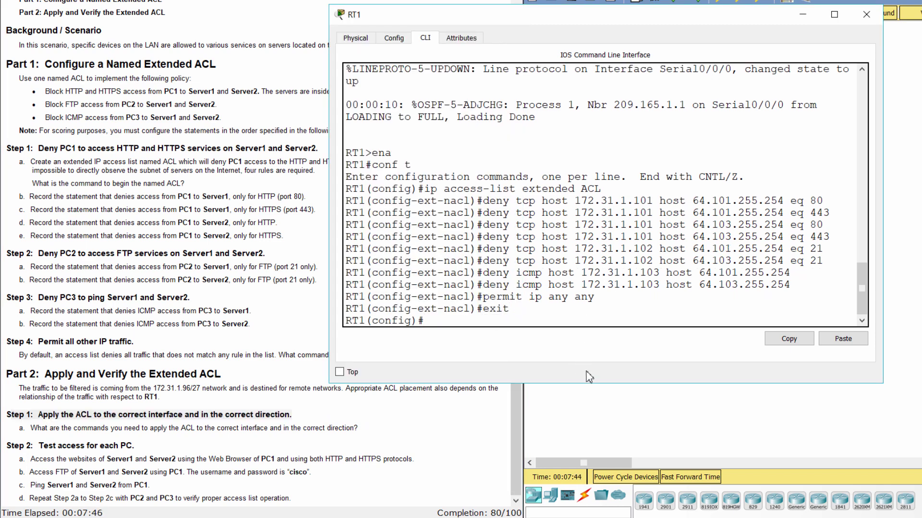
type("int g0/0")
key("Return")
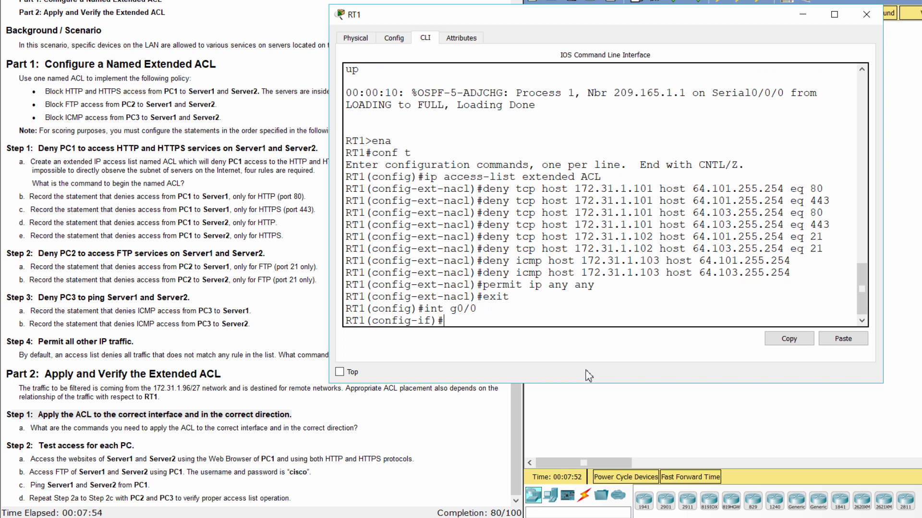
Apply the ACL inbound on g0/0 with 'ip access-group ACL in'.
left_click(21, 429)
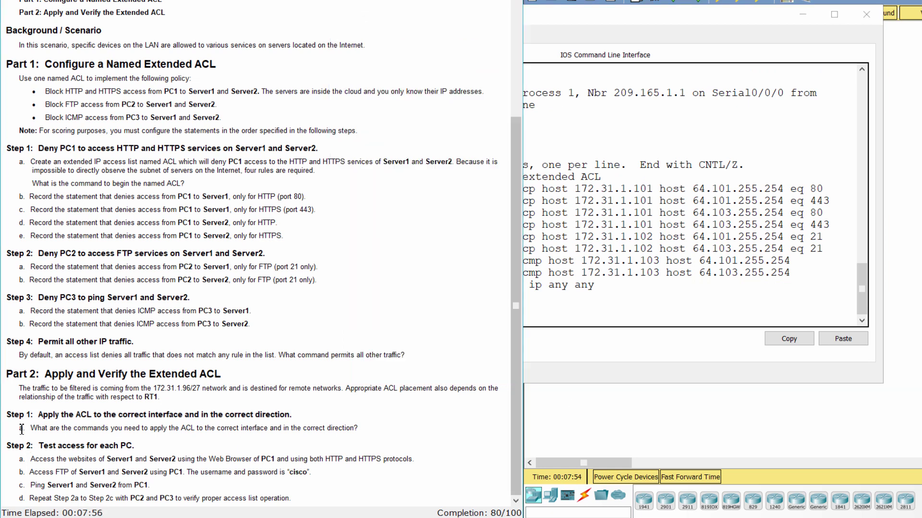
left_click_drag(22, 428, 379, 426)
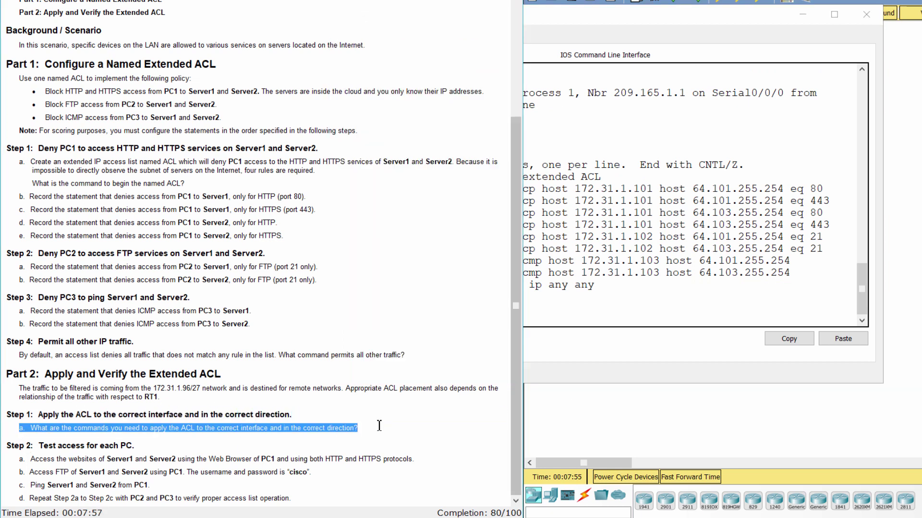
left_click(548, 331)
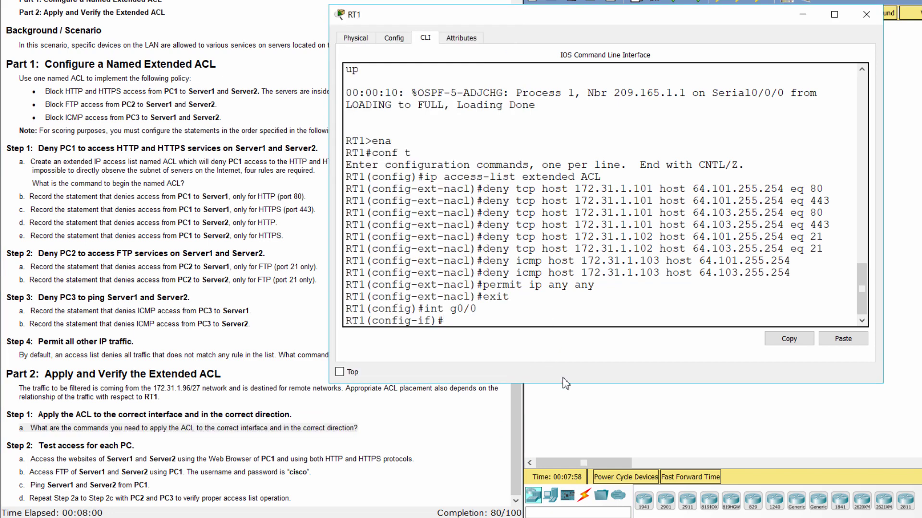
type("ip access-grou")
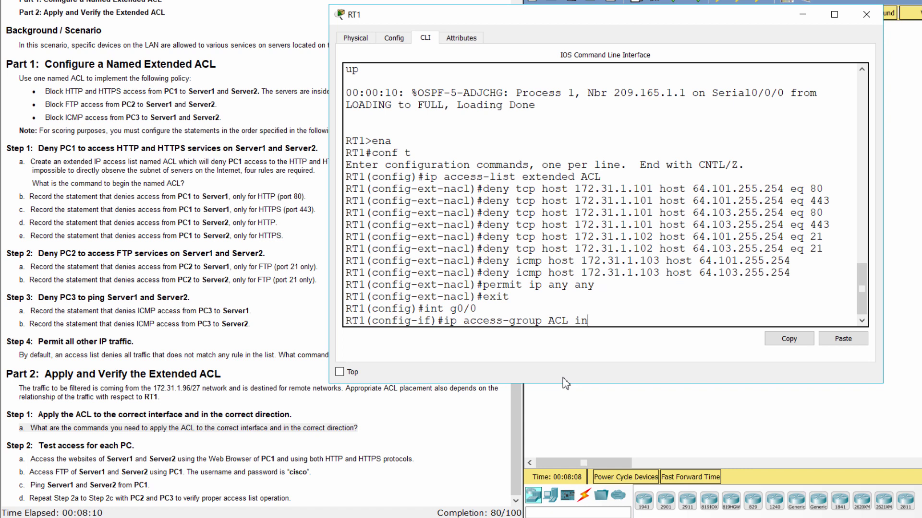
type("p ACL in")
key("Return")
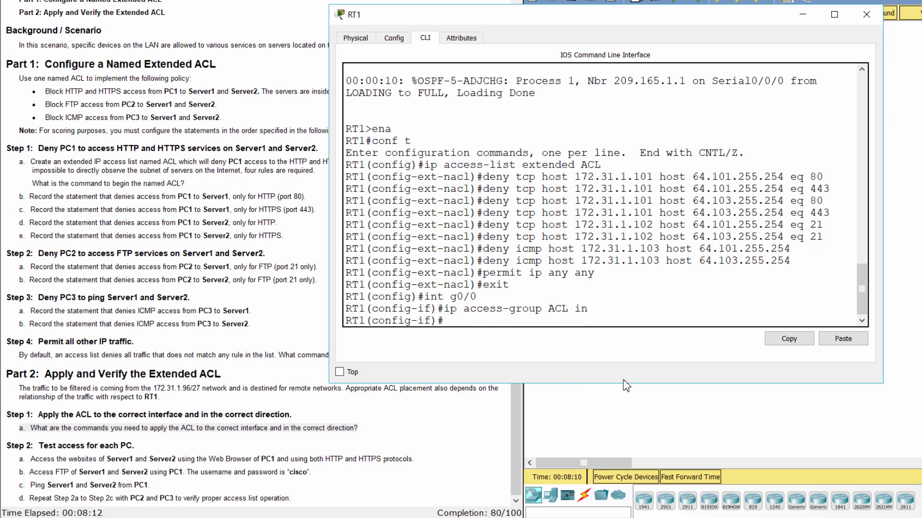
Check the topology completion, then read the Step 2 access-testing tasks.
left_click(640, 396)
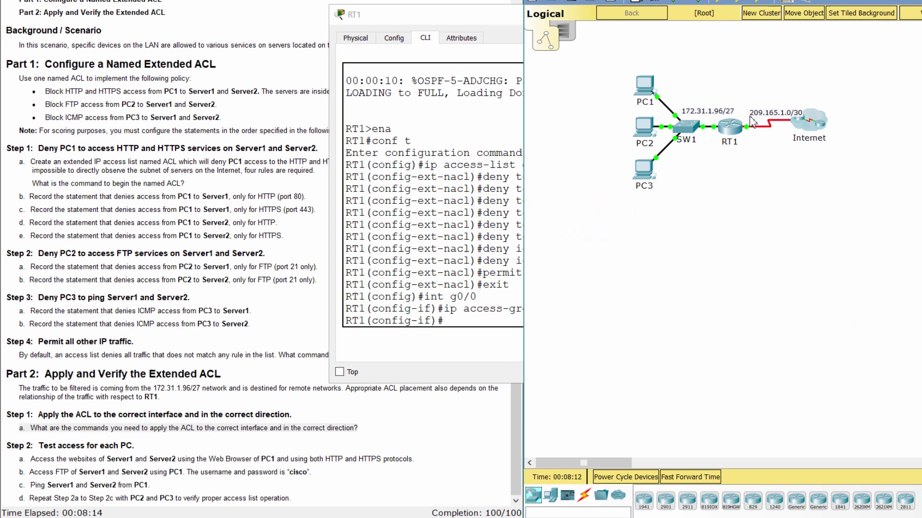
mouse_move(716, 130)
left_click(474, 364)
left_click(166, 477)
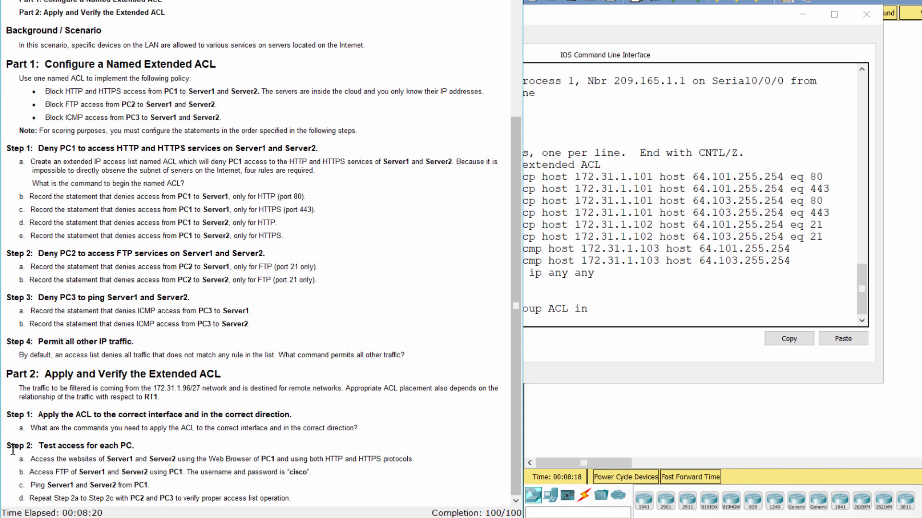
left_click_drag(10, 450, 144, 442)
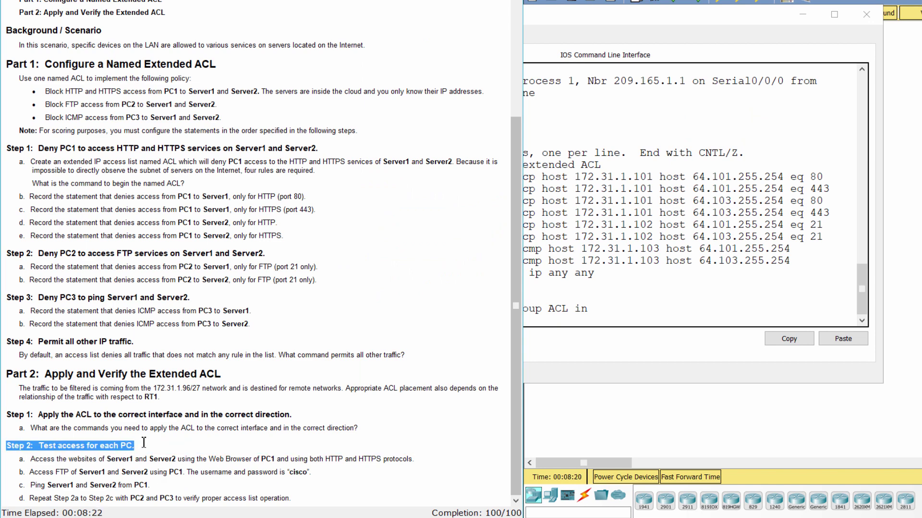
left_click_drag(18, 457, 494, 461)
In PC1's web browser, request 64.101.255.254 and confirm Request Timeout.
left_click(637, 432)
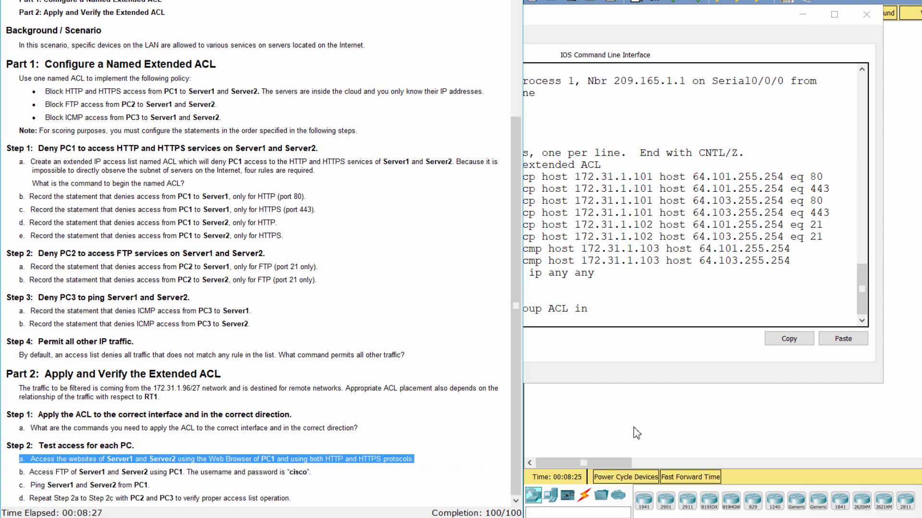
left_click(643, 94)
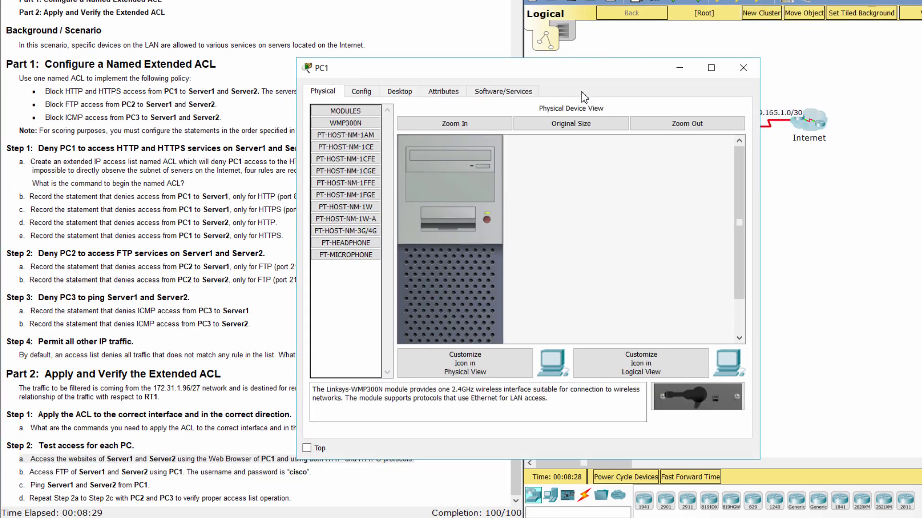
left_click(399, 91)
left_click(690, 151)
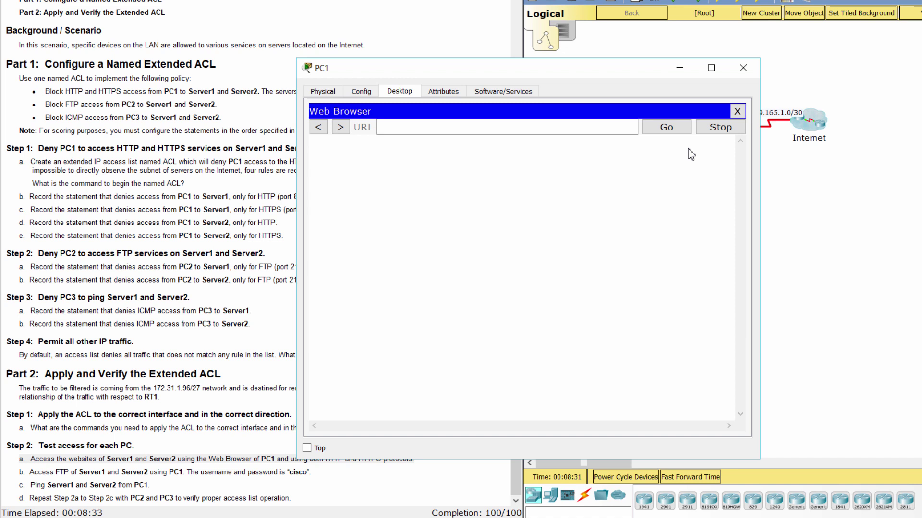
type("64")
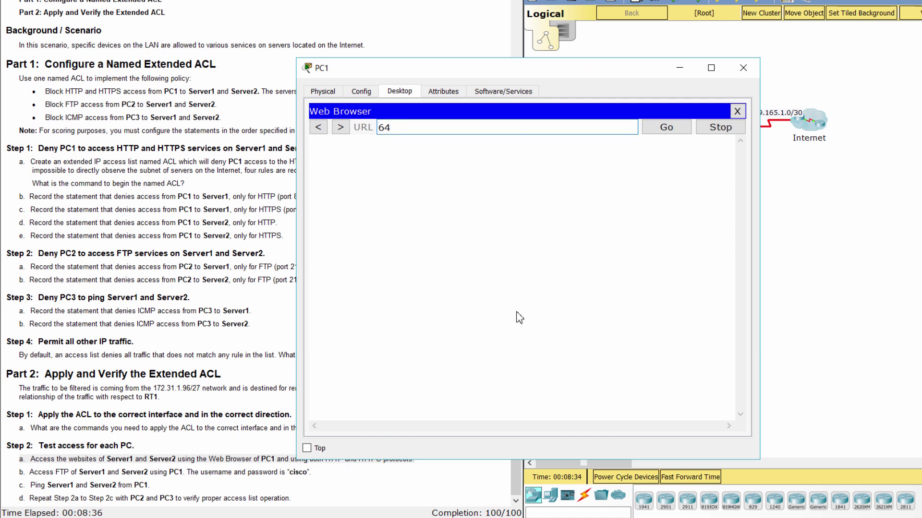
type(".101")
type(".255.25")
key("BackSpace")
type("254")
key("Return")
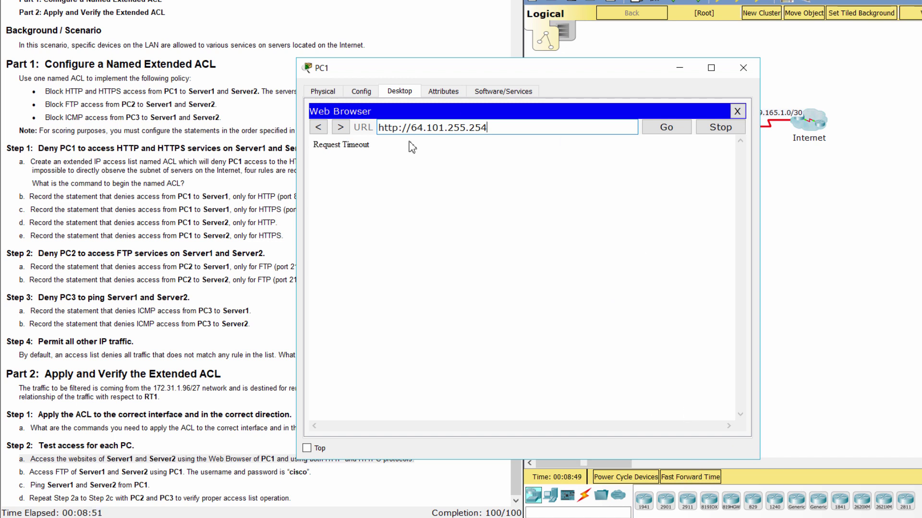
left_click_drag(411, 148, 309, 152)
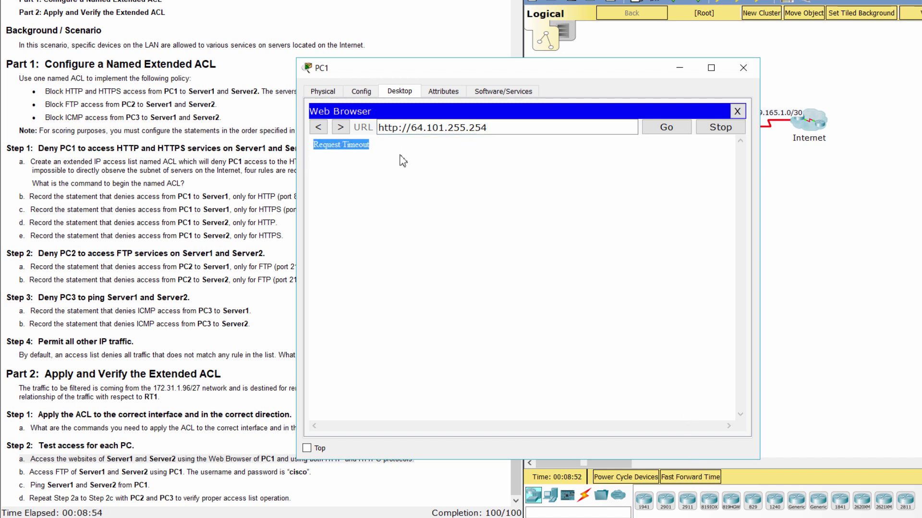
left_click_drag(456, 72, 465, 51)
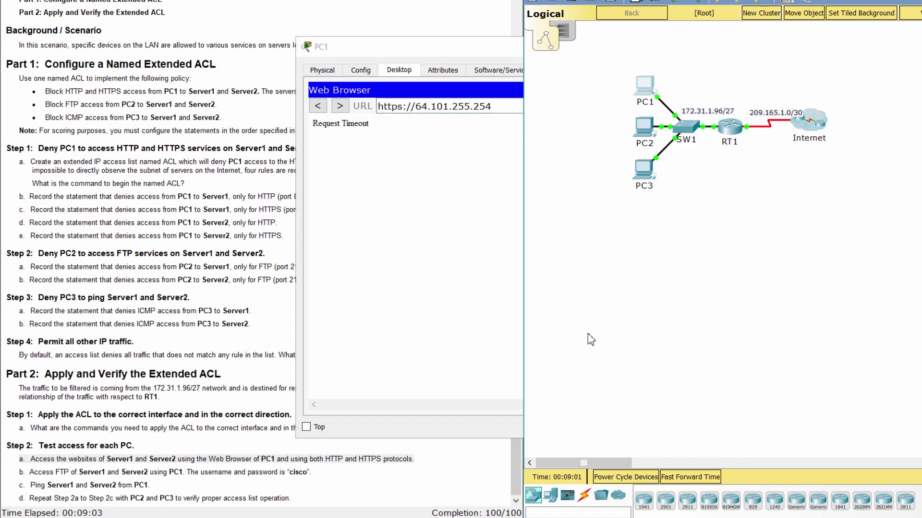
left_click(511, 214)
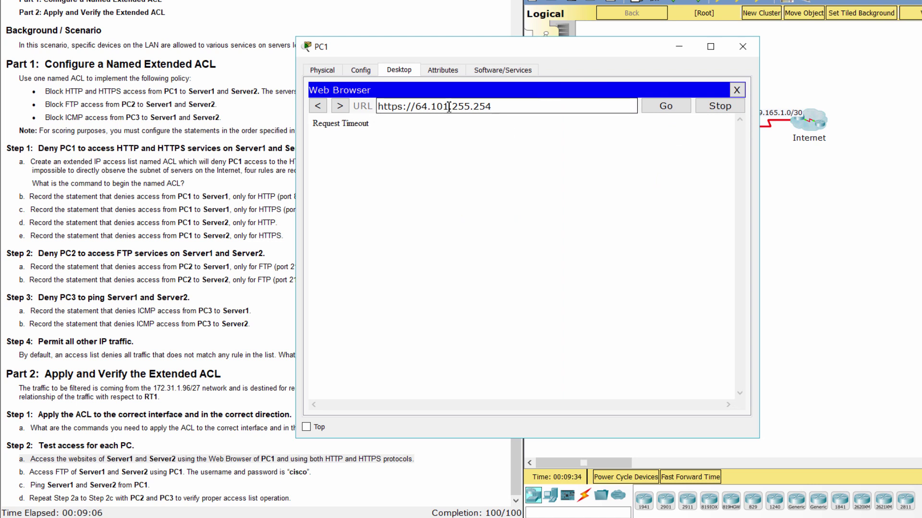
left_click(406, 106)
key("BackSpace")
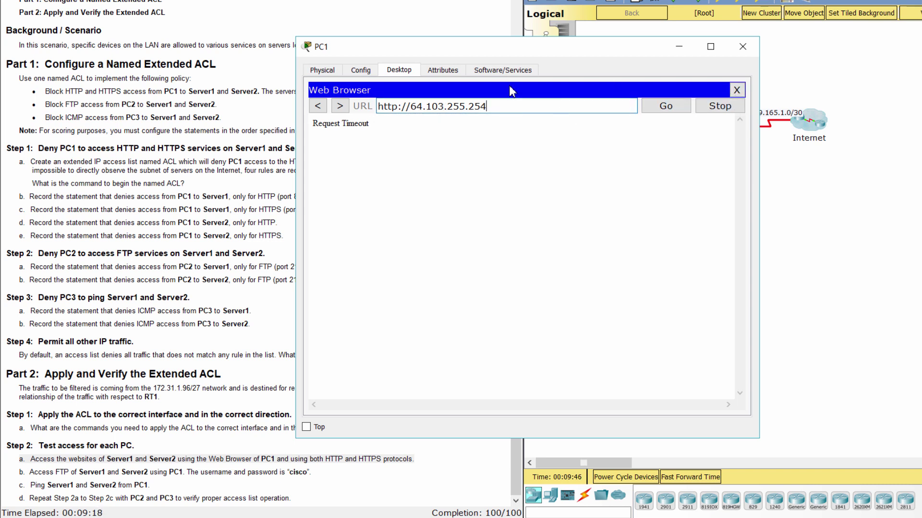
left_click_drag(487, 106, 416, 111)
key("ctrl+c")
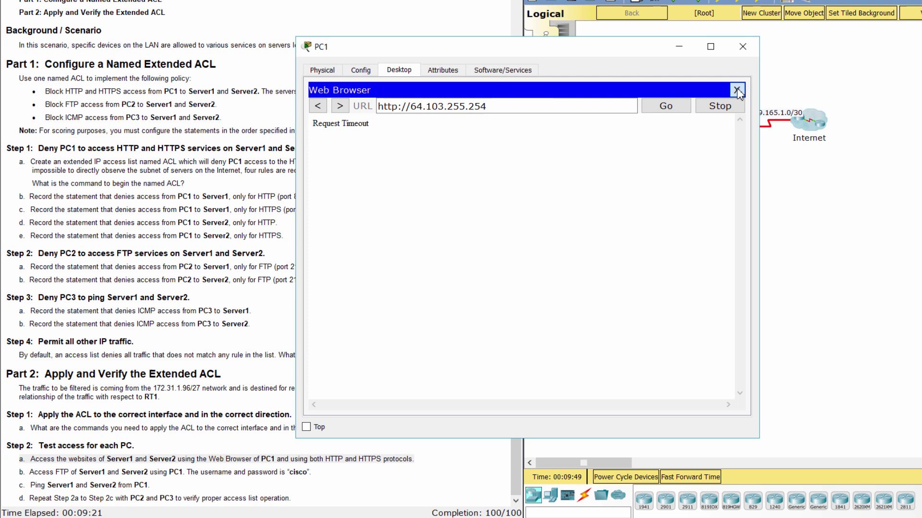
left_click(736, 89)
left_click(682, 129)
key("ctrl+v")
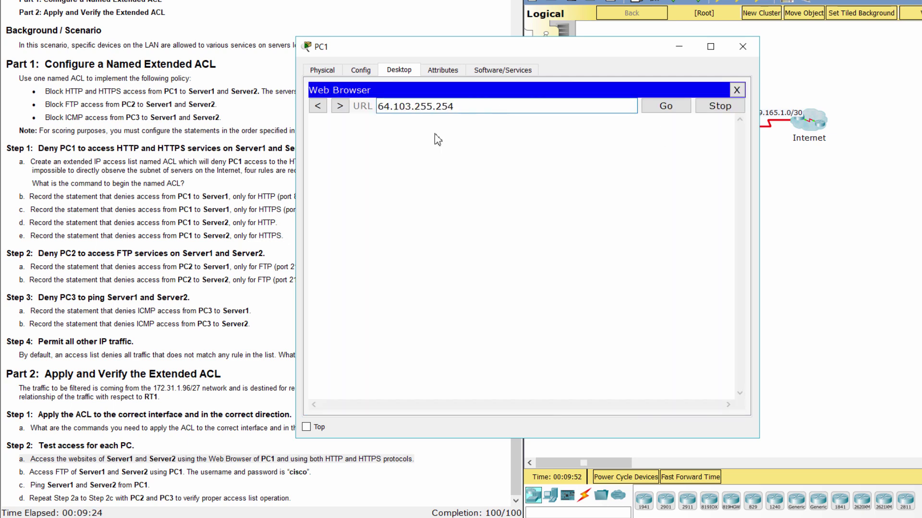
left_click_drag(482, 108, 387, 110)
key("Home")
type("http://")
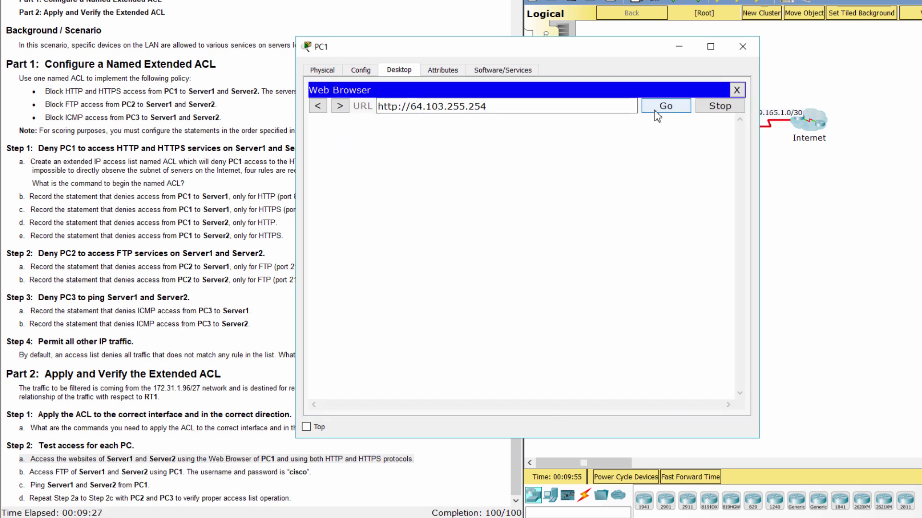
left_click(666, 108)
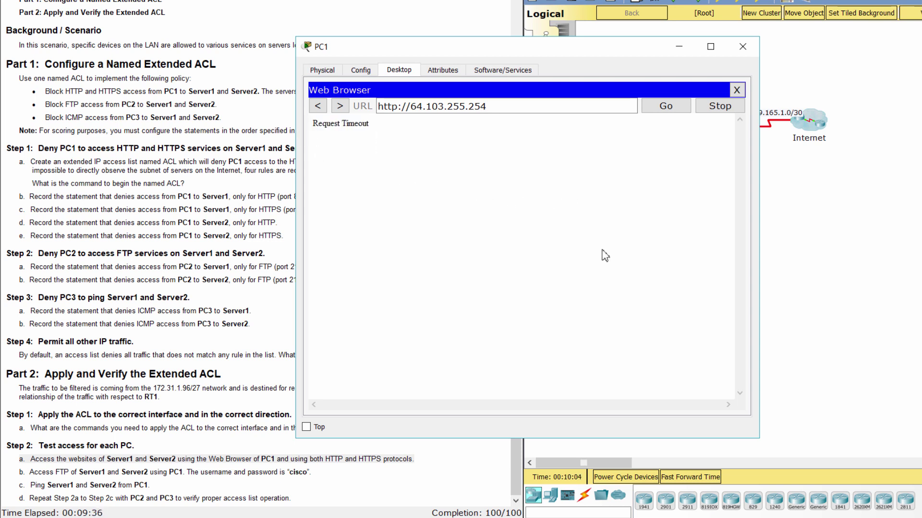
left_click(397, 111)
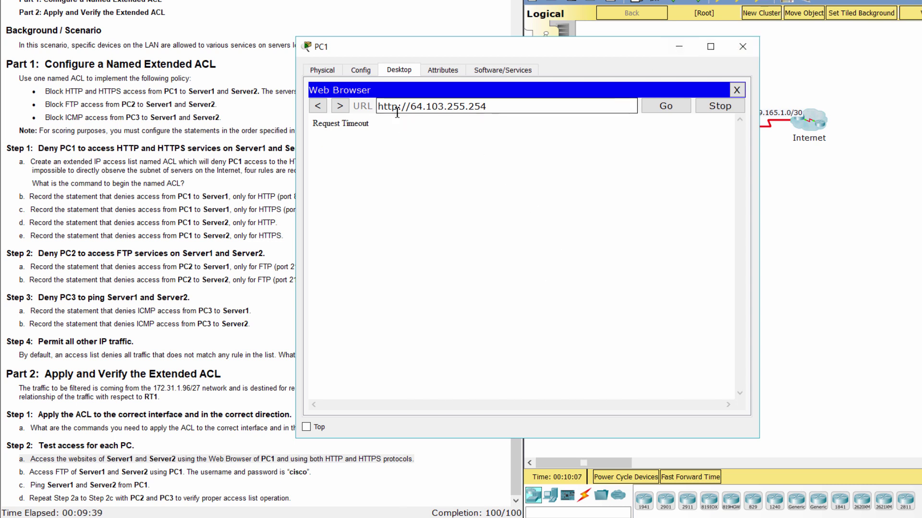
key("BackSpace")
type("s:")
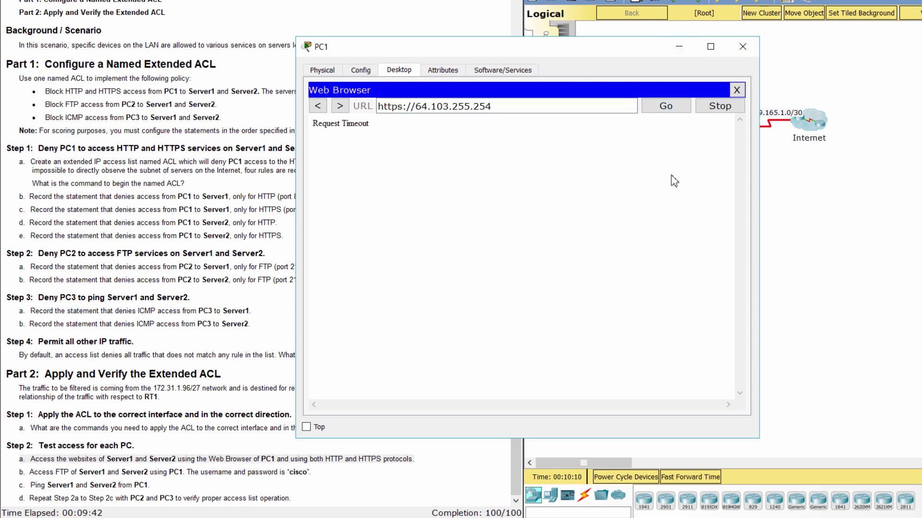
left_click(672, 102)
left_click(681, 475)
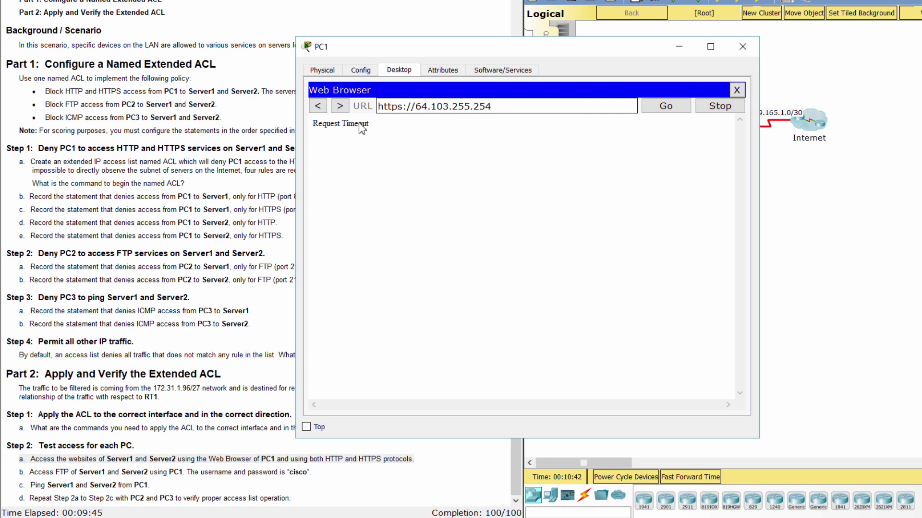
Close PC1's web browser and open its Command Prompt for the FTP test.
left_click(187, 473)
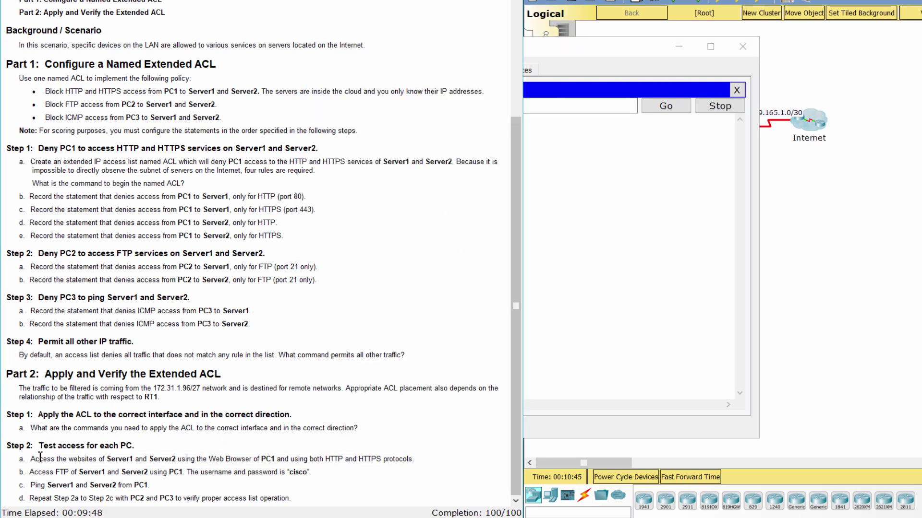
left_click_drag(30, 472, 329, 471)
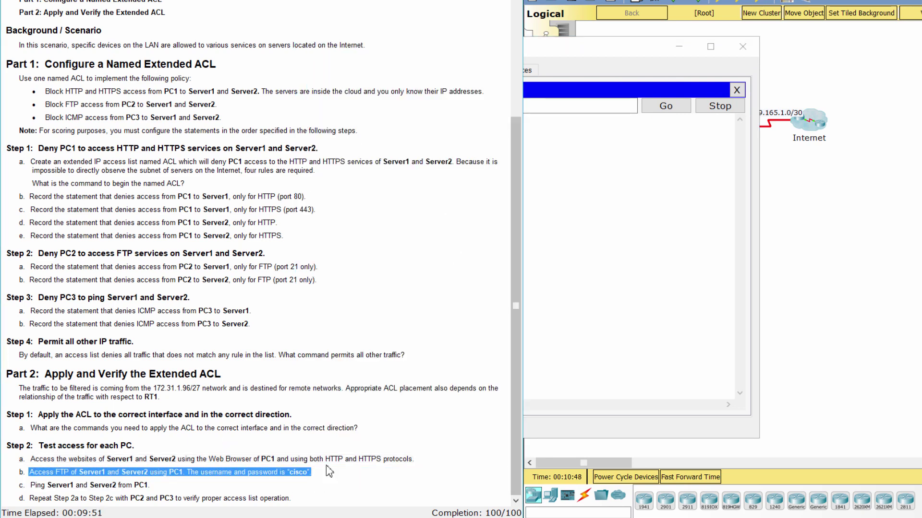
left_click(625, 304)
left_click(735, 89)
left_click(616, 118)
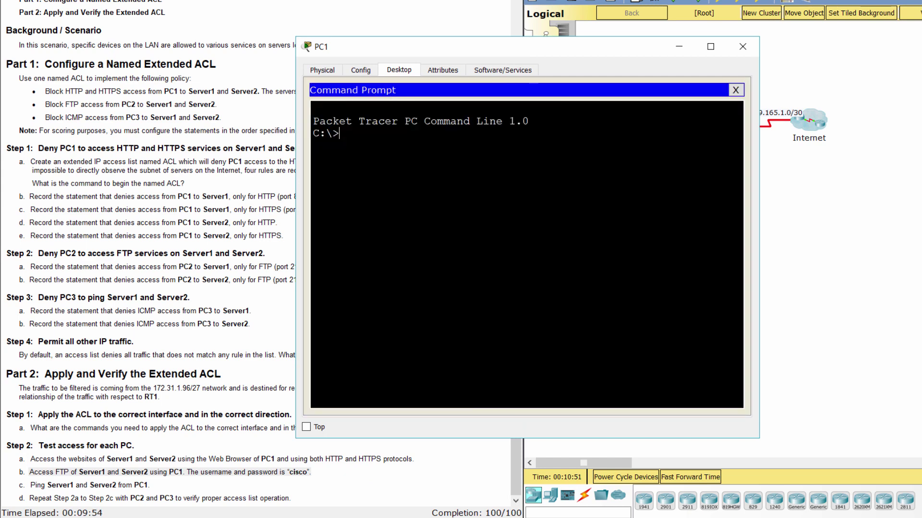
FTP to 64.101.255.254 with the lab credentials, confirm Logged in, then quit.
type("ftp")
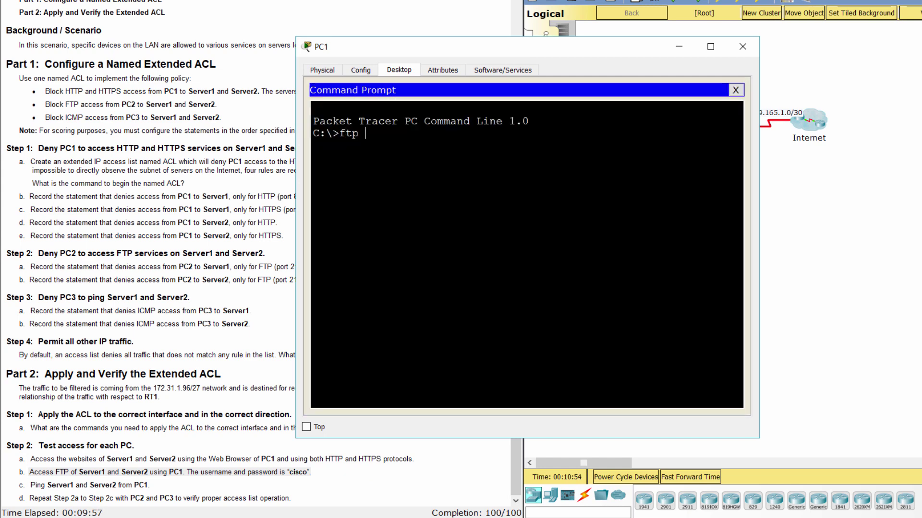
type(" 64.101.255.")
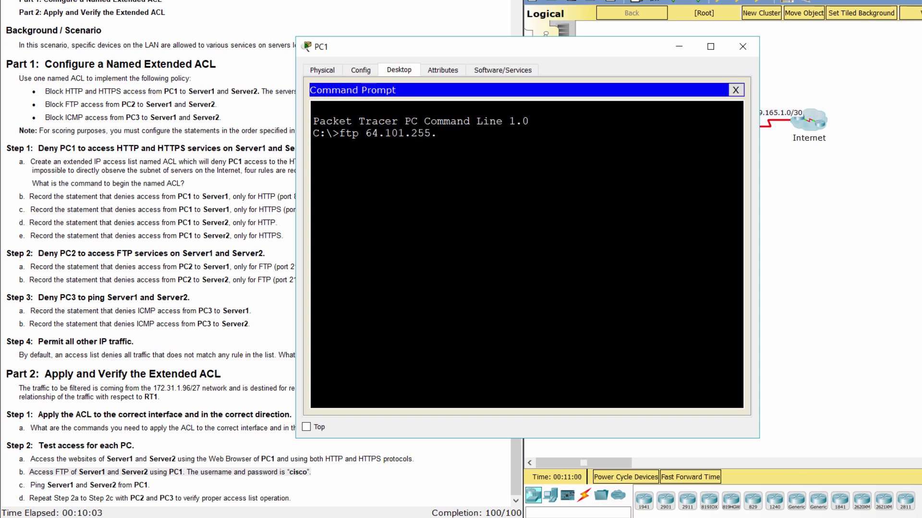
type("254")
key("Return")
type("cisco")
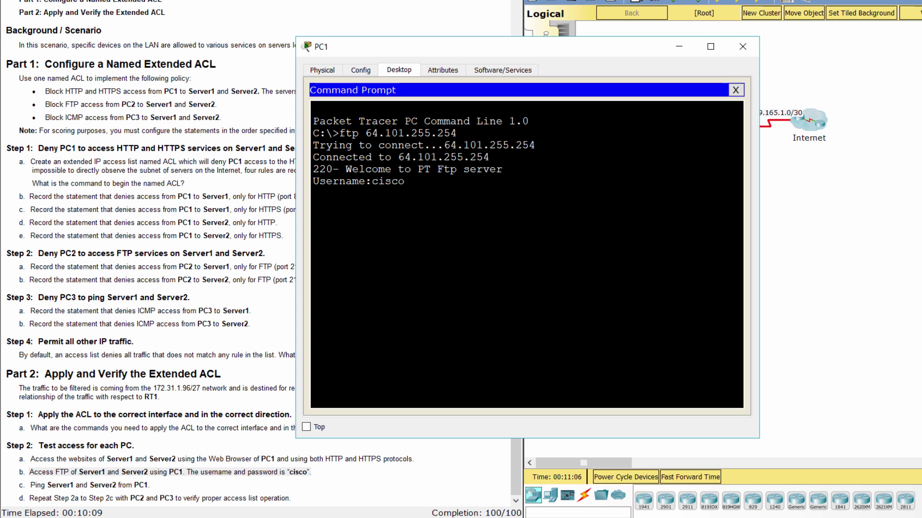
key("Return")
type("cisco")
key("Return")
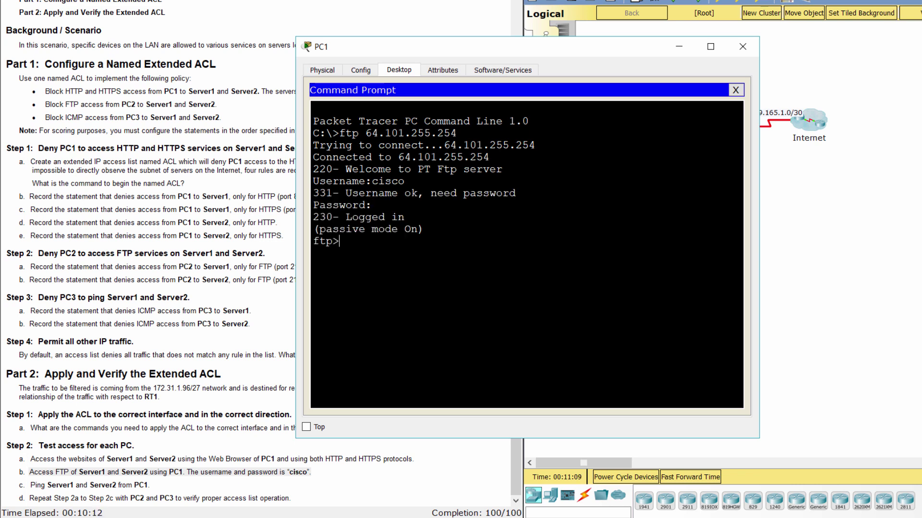
left_click_drag(346, 217, 418, 229)
left_click(424, 229)
type("quit")
key("Return")
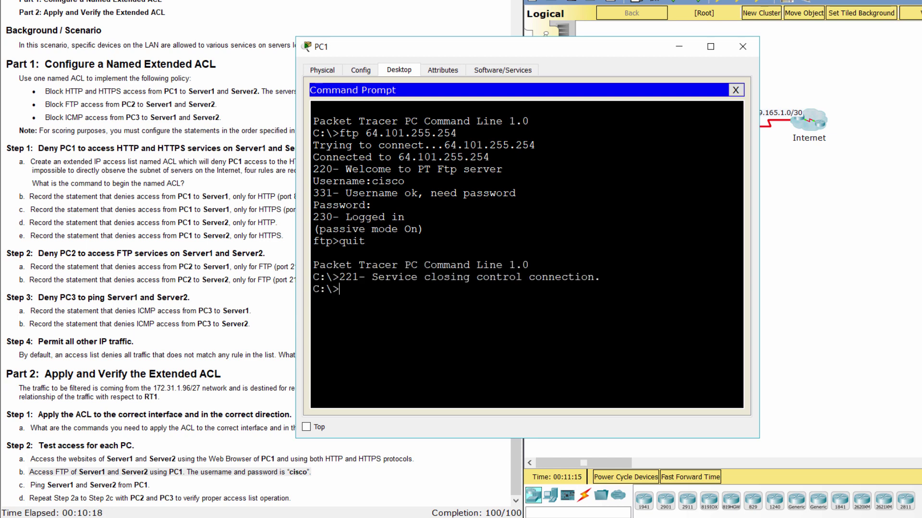
FTP to 64.103.255.254 with the lab credentials, confirm Logged in, then quit.
type("ftp 64.103.255.254")
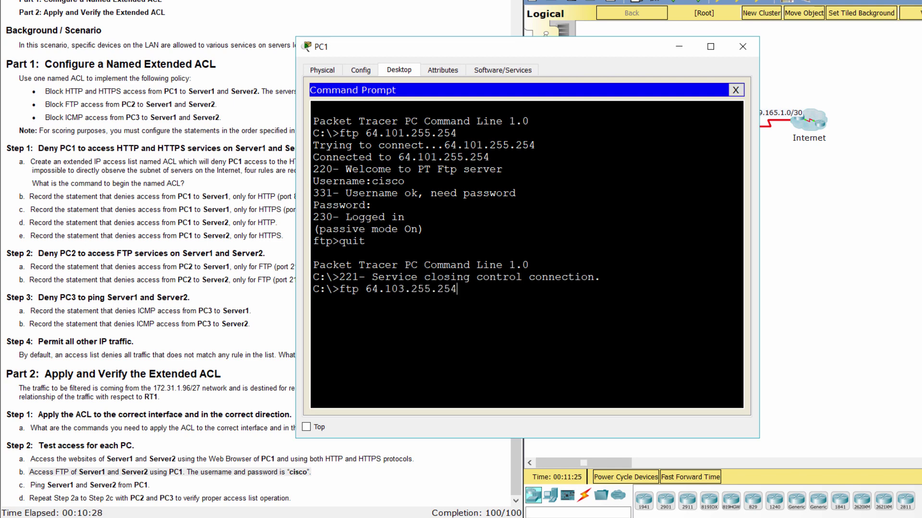
key("Return")
type("cisco")
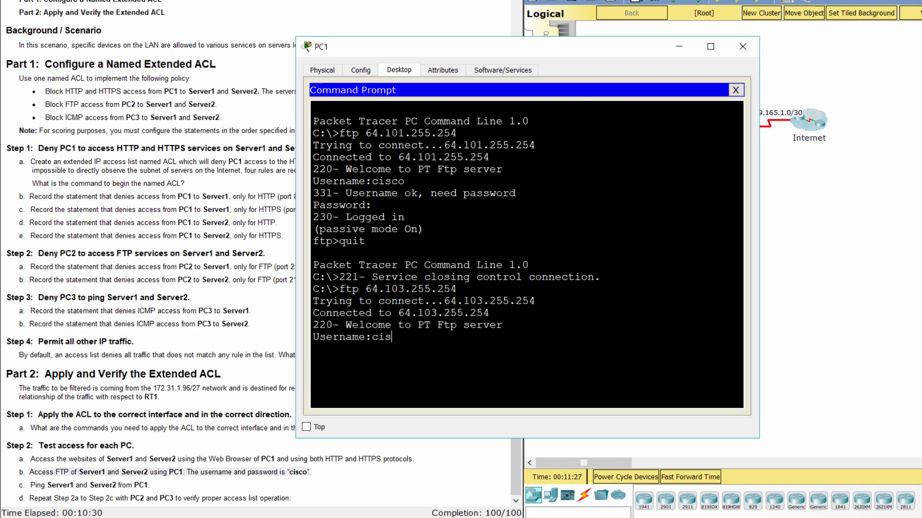
key("Return")
type("cisco")
key("Return")
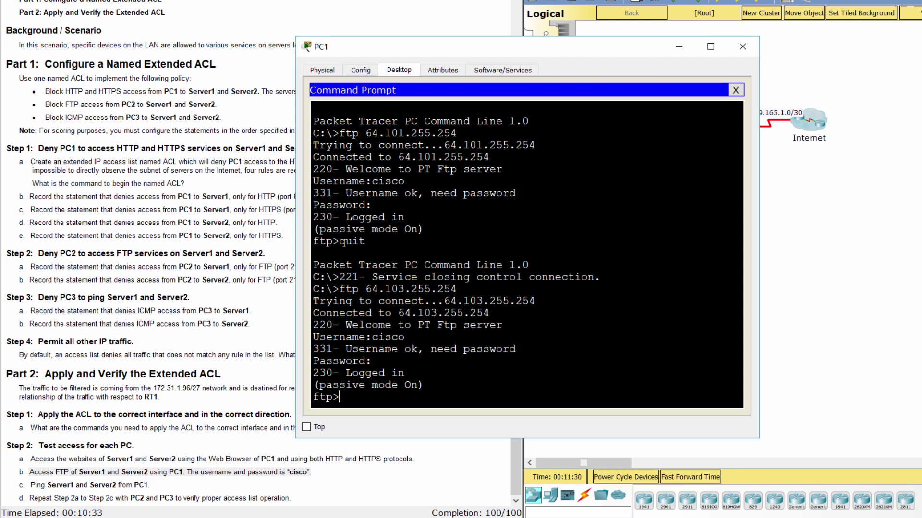
left_click_drag(346, 372, 424, 389)
left_click(424, 385)
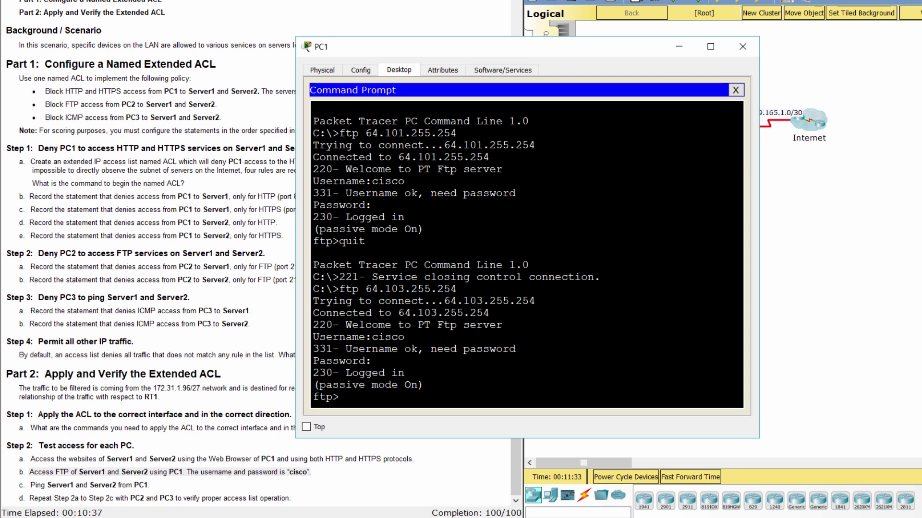
left_click_drag(20, 486, 148, 486)
key("alt+Tab")
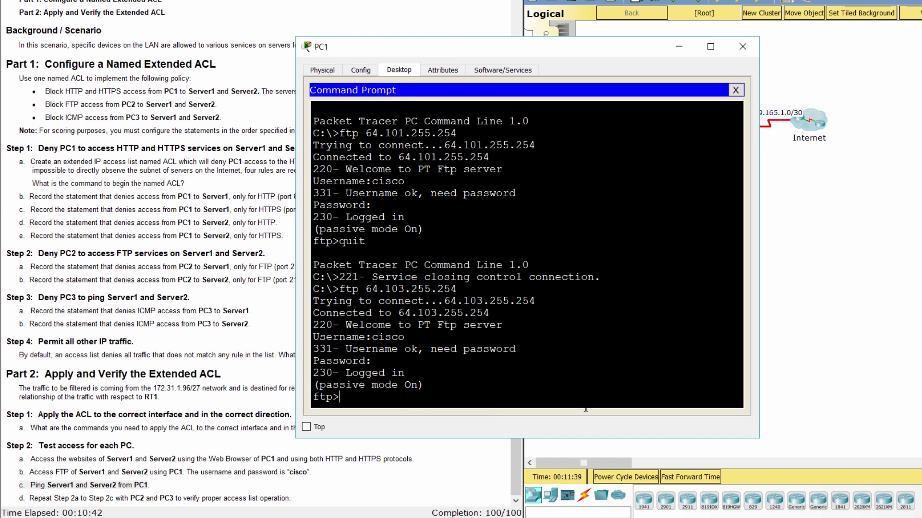
type("quit")
key("Return")
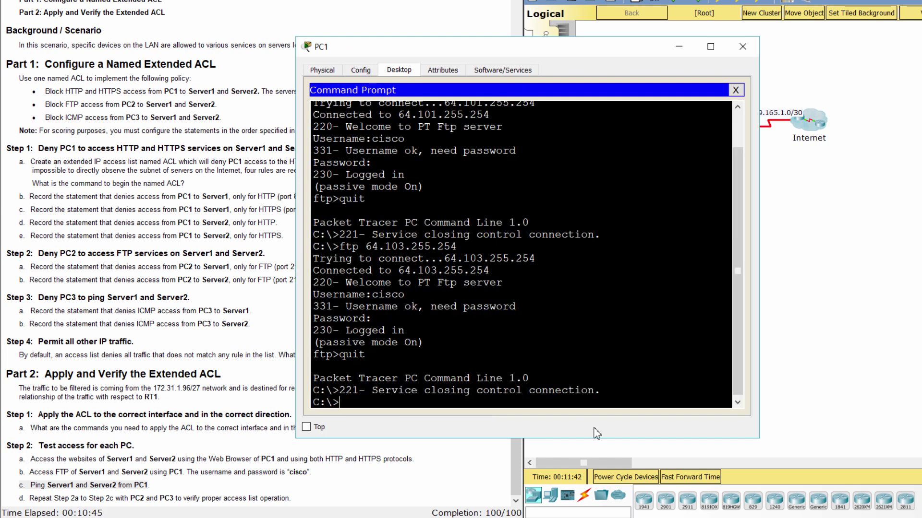
Ping 64.101.255.254 and then 64.103.255.254 from PC1's Command Prompt.
type("ping 64.101.2")
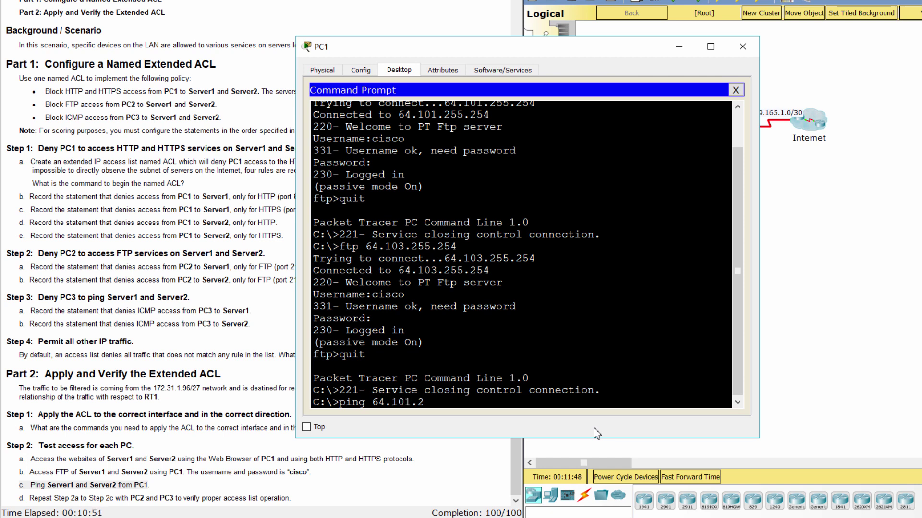
type("55.254")
key("Return")
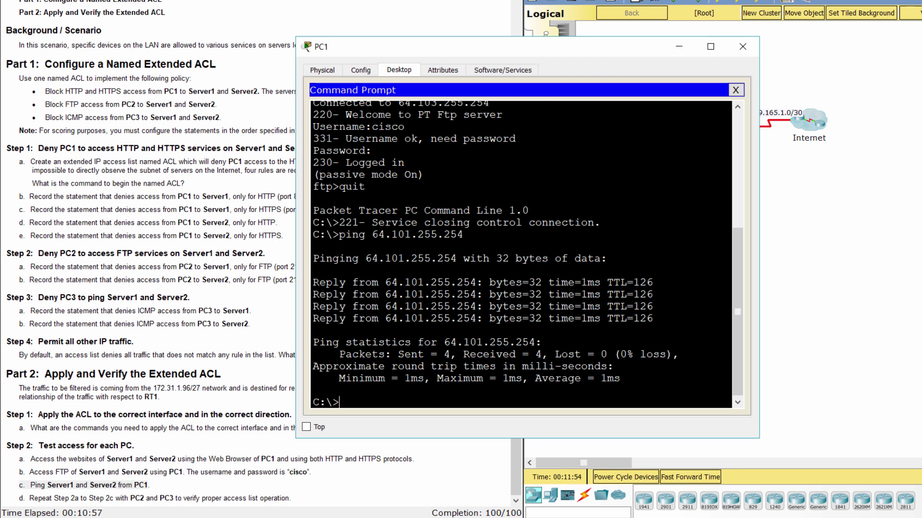
type("ping 64.103")
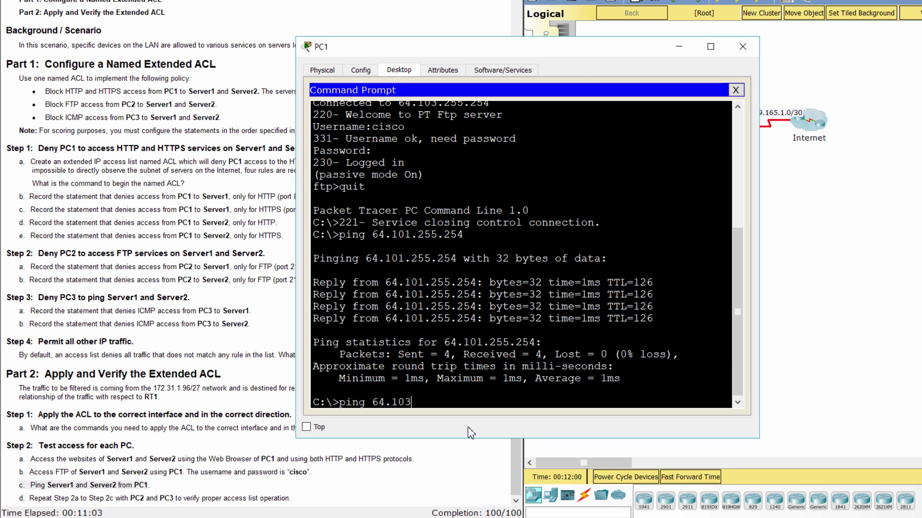
type(".255.254")
key("Return")
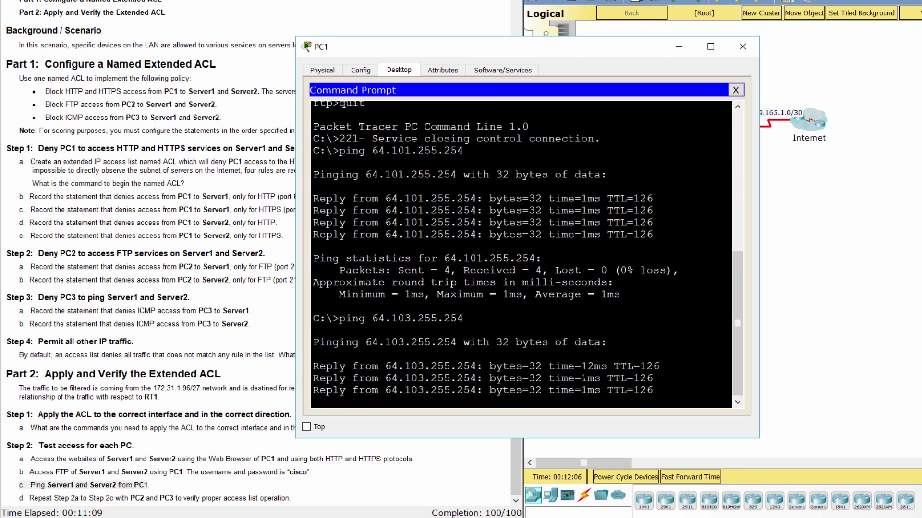
Close PC1, then load http pages for 64.101.255.254 and 64.103.255.254 in PC2's browser.
left_click(743, 46)
left_click_drag(19, 498, 298, 501)
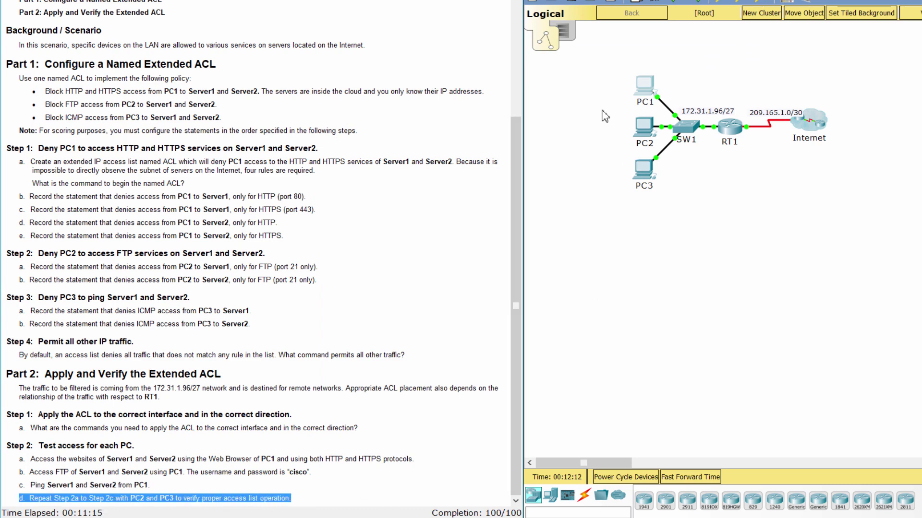
left_click(642, 130)
left_click(412, 95)
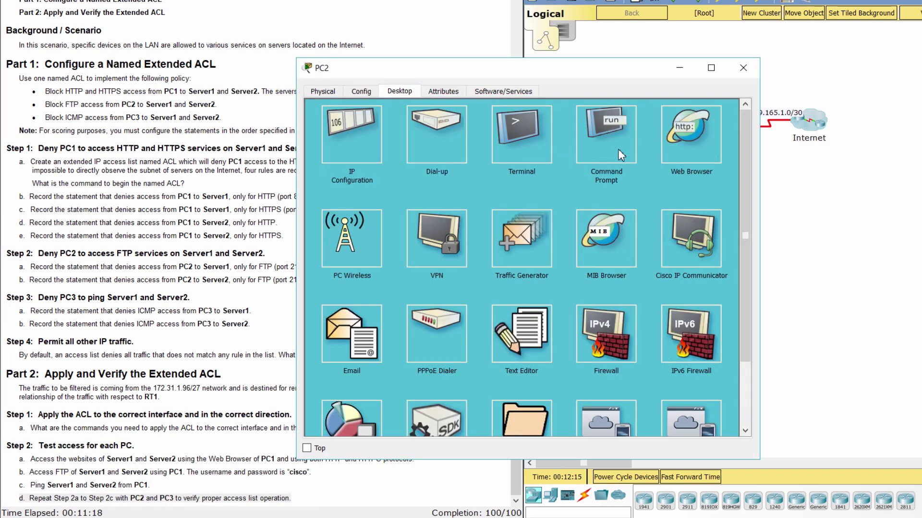
left_click(702, 161)
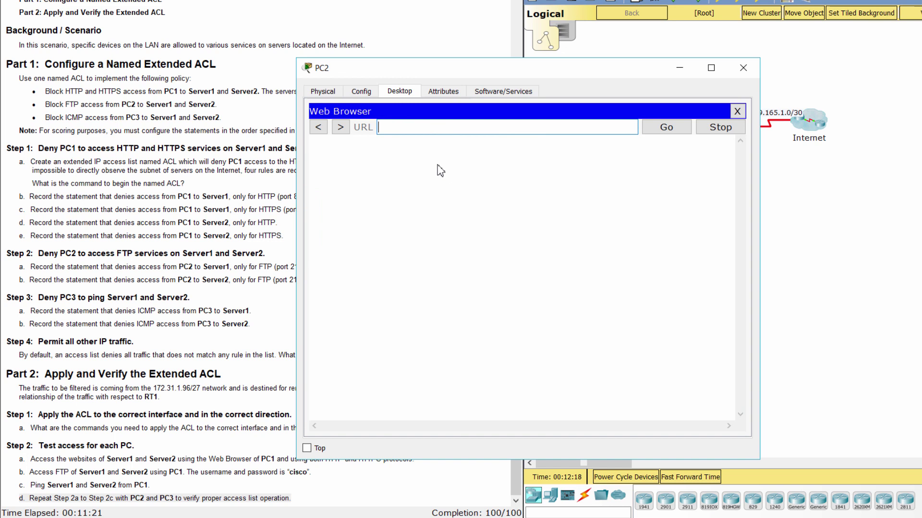
type("64.101.255.254")
key("Return")
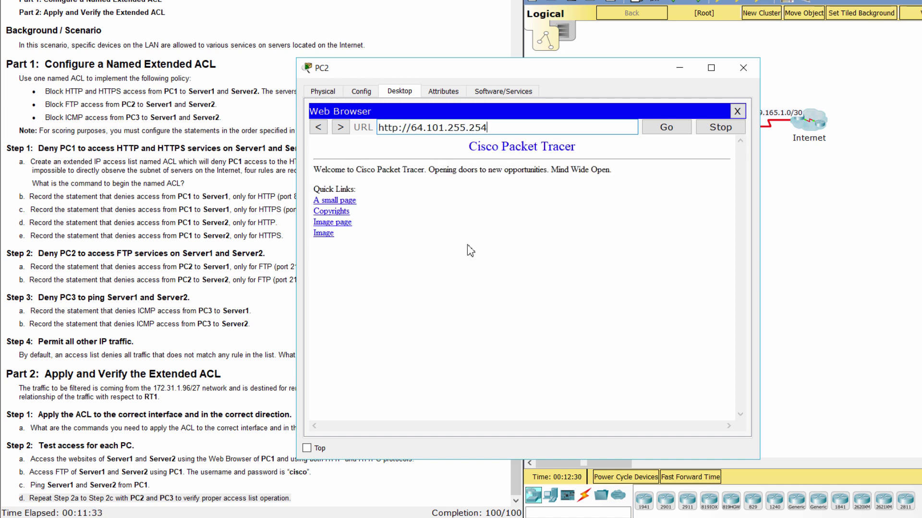
key("Left")
key("Left")
key("Left")
key("Left")
key("Left")
key("Left")
key("Left")
key("Left")
key("BackSpace")
type("3")
left_click(656, 130)
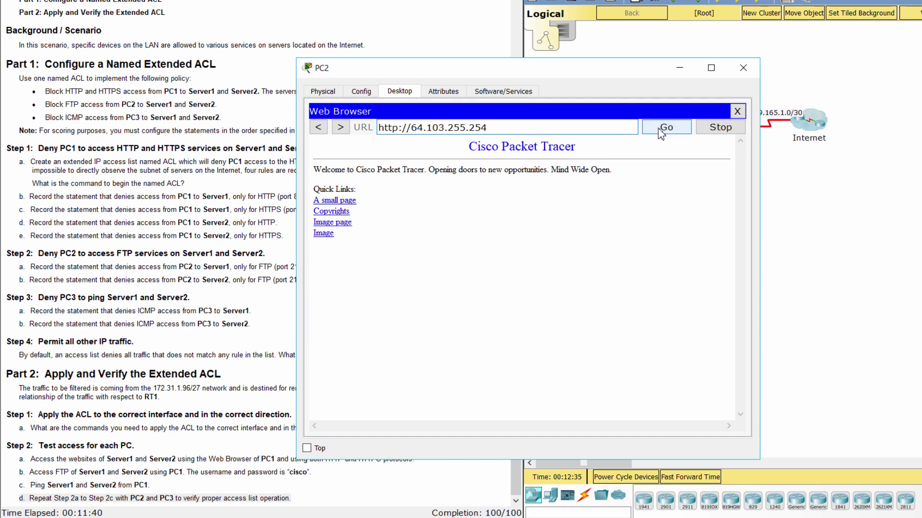
Reload 64.103.255.254 in a fresh PC2 browser, then switch the address to HTTPS.
left_click_drag(488, 128, 411, 127)
key("ctrl+c")
left_click(737, 111)
left_click(710, 156)
key("ctrl+v")
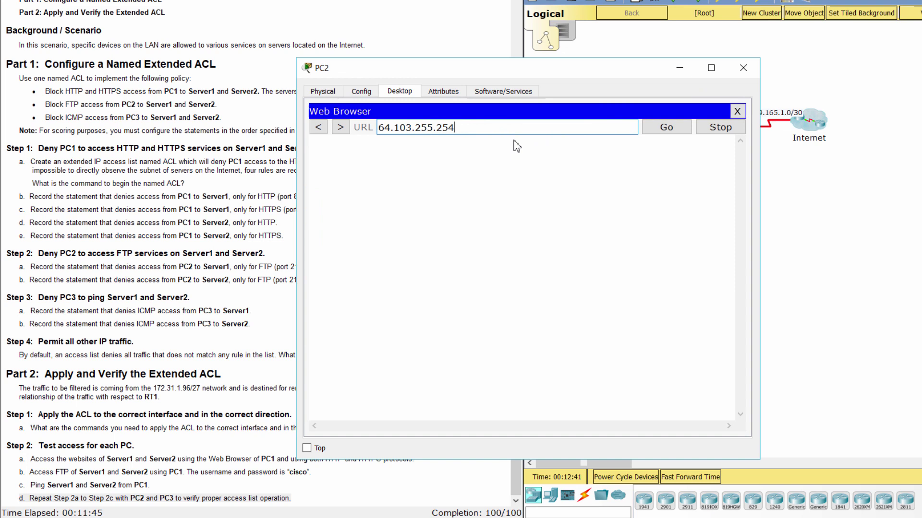
left_click(666, 127)
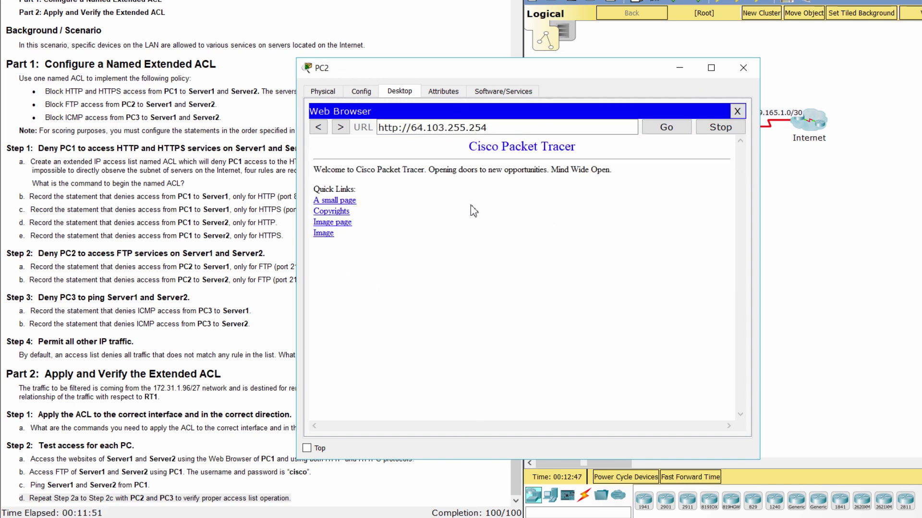
left_click(401, 127)
type("1")
key("BackSpace")
type("s")
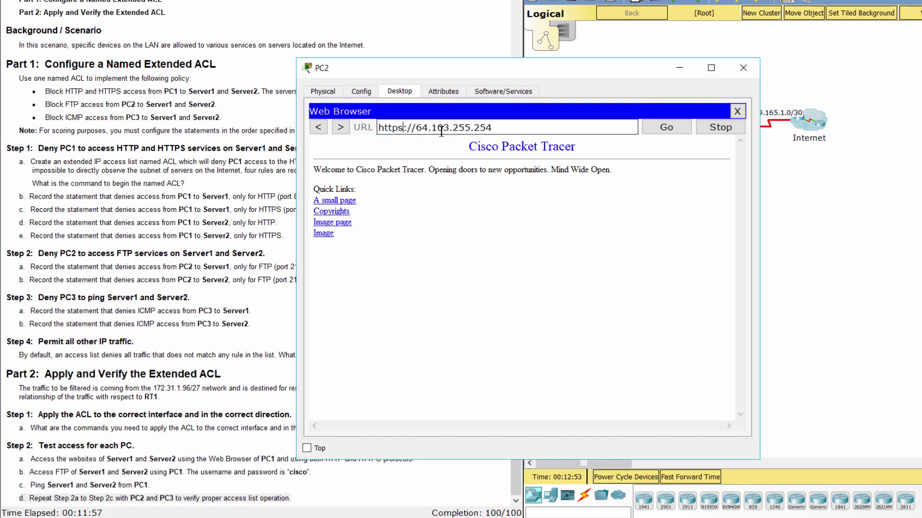
key("Return")
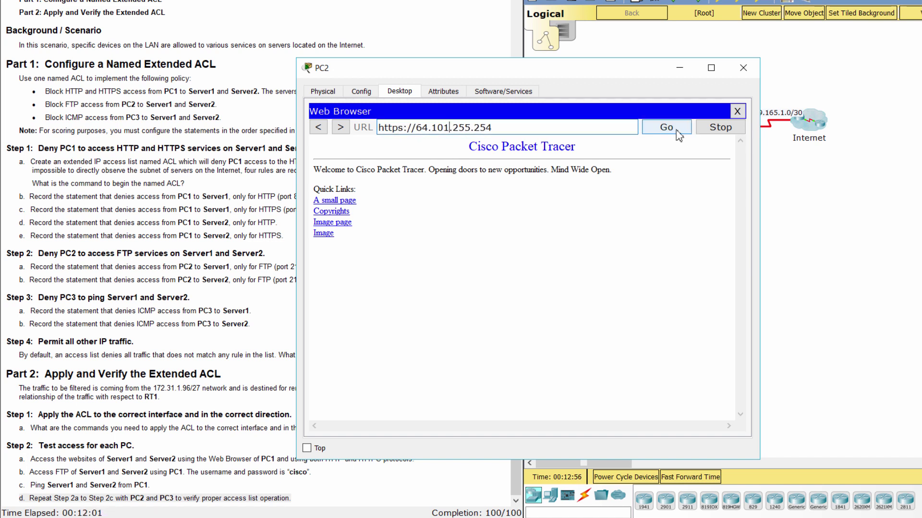
Load the HTTPS pages for 64.101.255.254 and 64.103.255.254 in PC2's browser.
left_click_drag(497, 126, 347, 142)
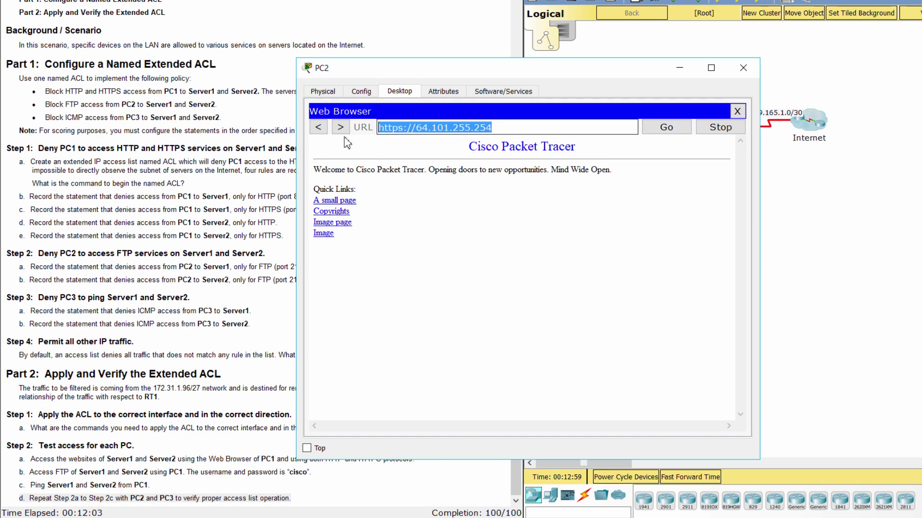
left_click(738, 111)
left_click(693, 168)
left_click(491, 128)
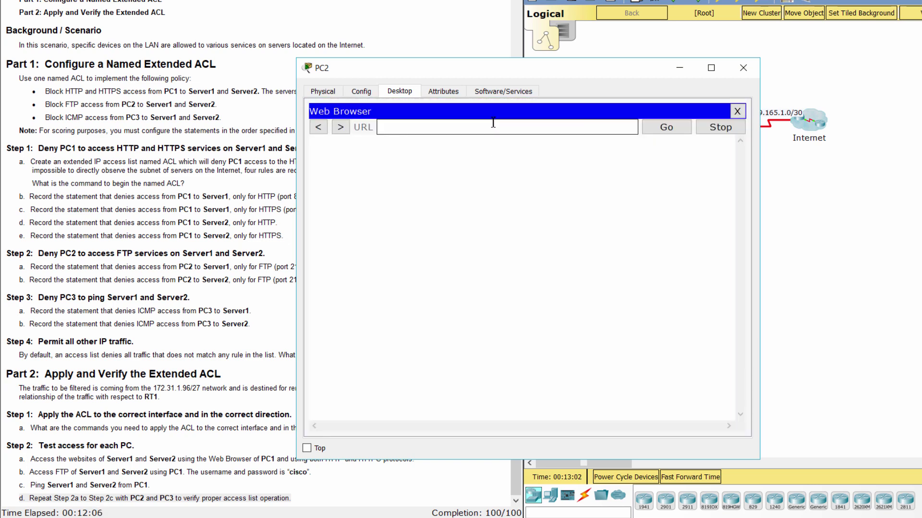
key("ctrl+v")
left_click(666, 127)
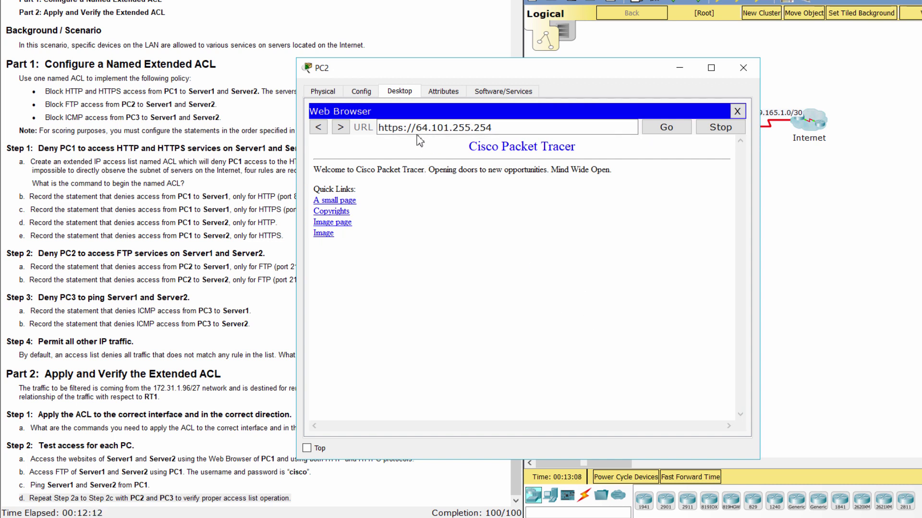
left_click(449, 128)
key("BackSpace")
type("3")
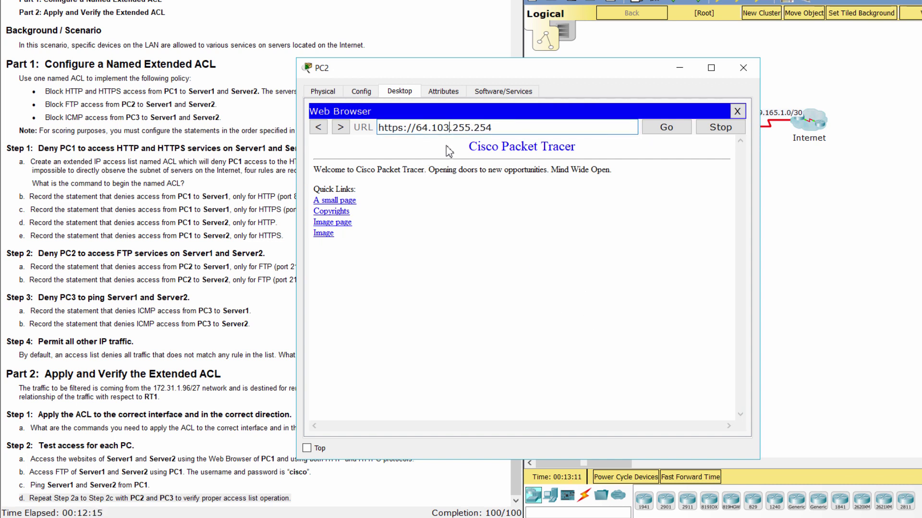
key("Return")
left_click(737, 111)
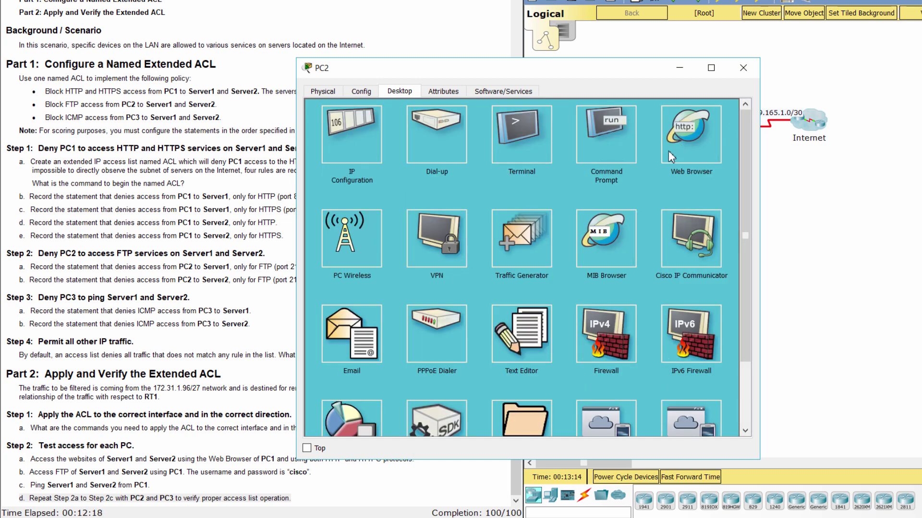
left_click(718, 161)
left_click(506, 128)
key("ctrl+v")
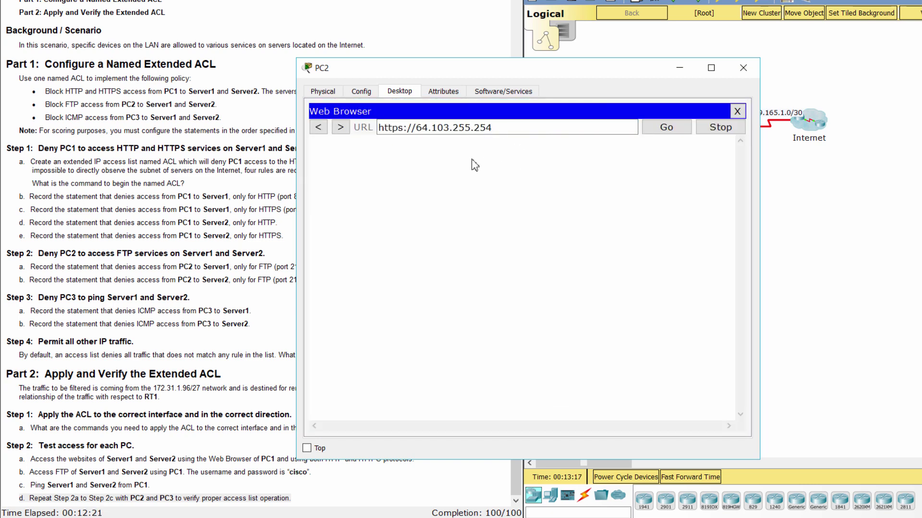
left_click(677, 134)
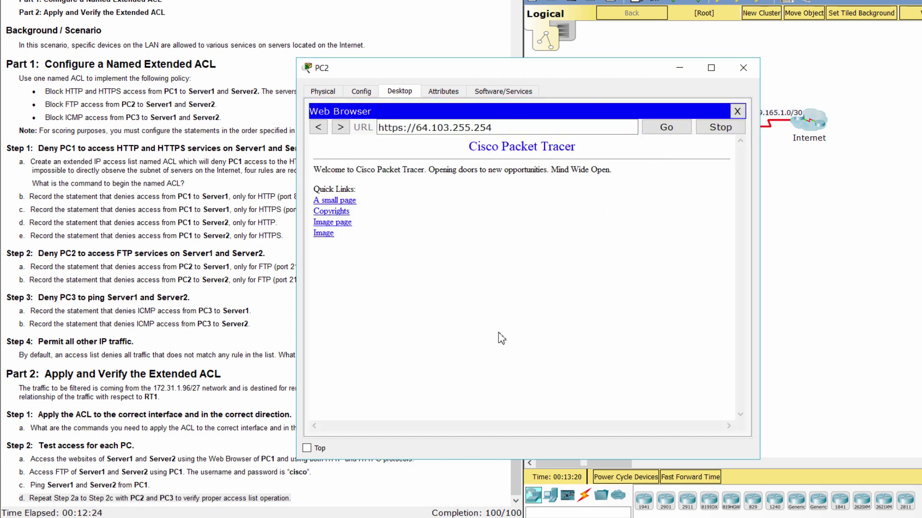
left_click(737, 112)
From PC2's Command Prompt, attempt FTP to 64.101.255.254 and 64.103.255.254; both time out.
left_click(608, 148)
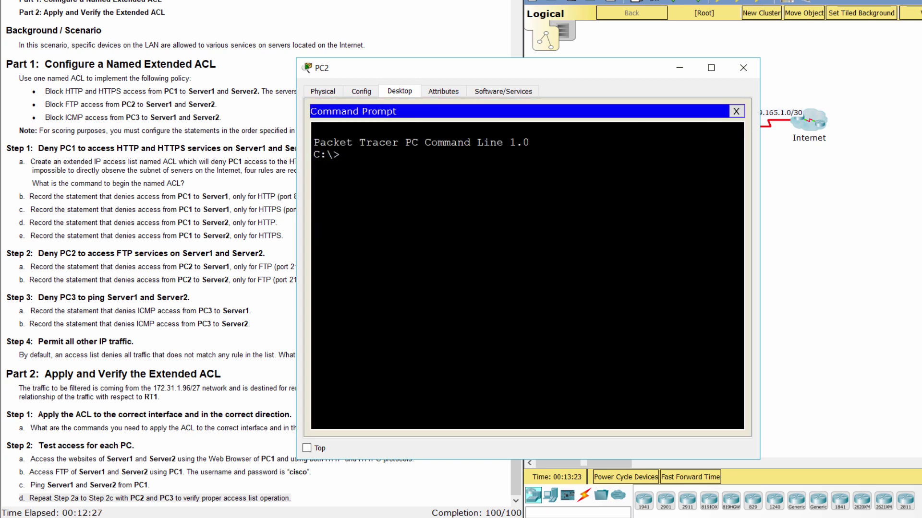
type("ftp 64.101.255")
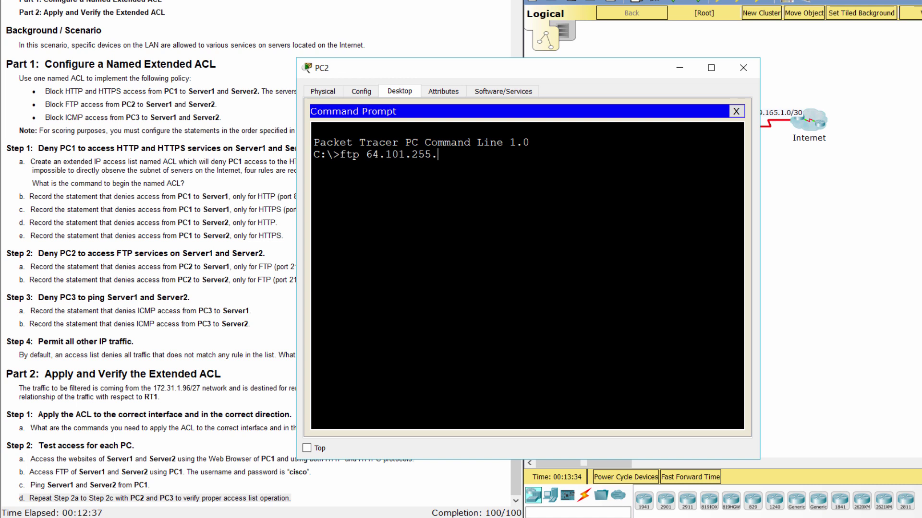
type(".254")
key("Return")
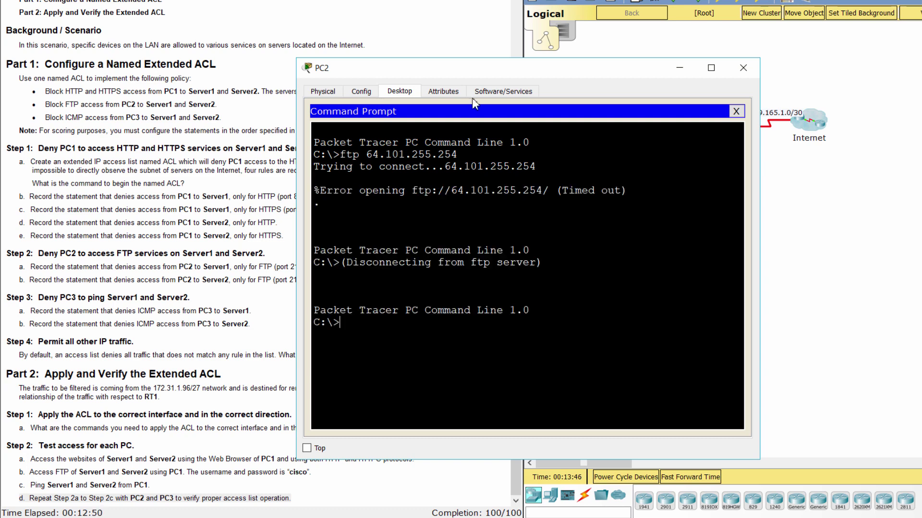
type("ftp 64.103.255.25")
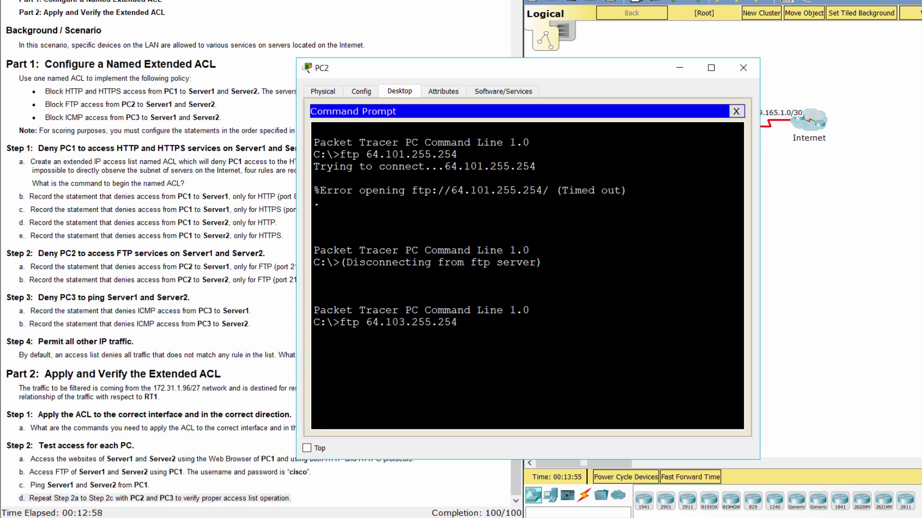
type("4")
key("Return")
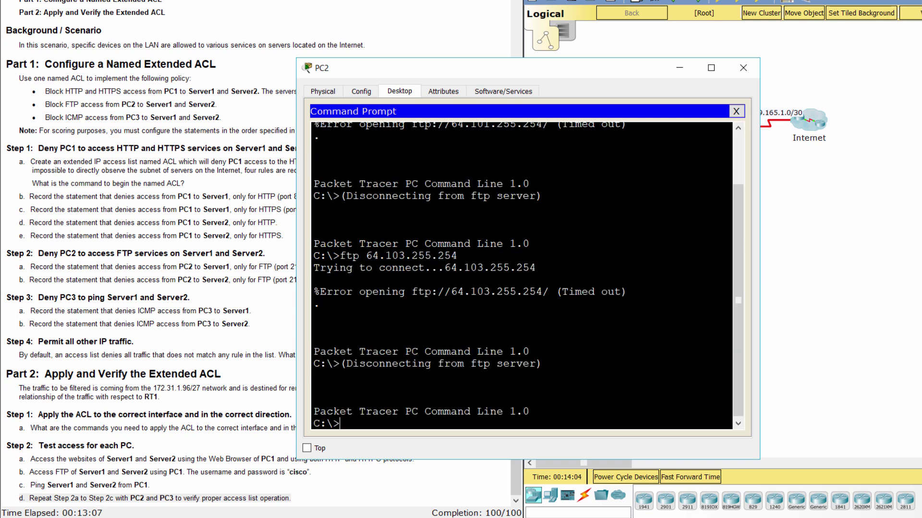
Ping 64.101.255.254 and 64.103.255.254 from PC2, each getting 4/4 replies.
type("ping 64.101.255.")
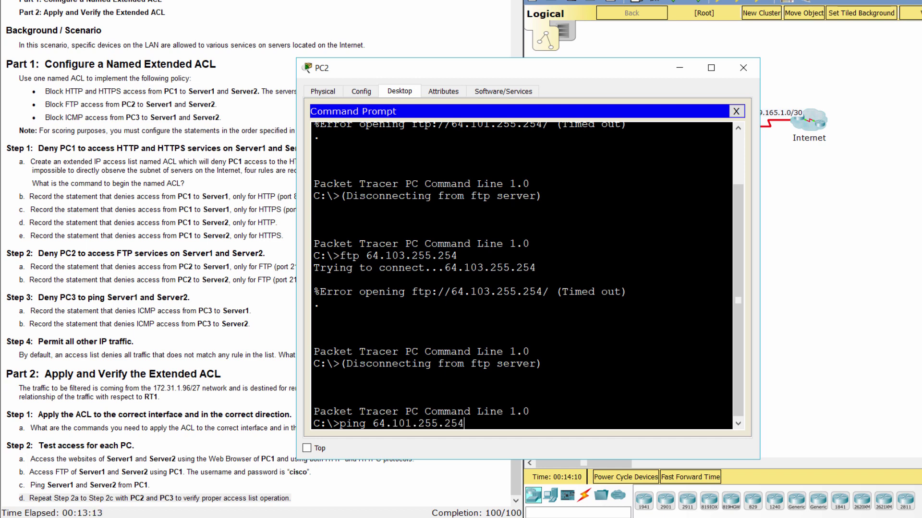
type("254")
key("Return")
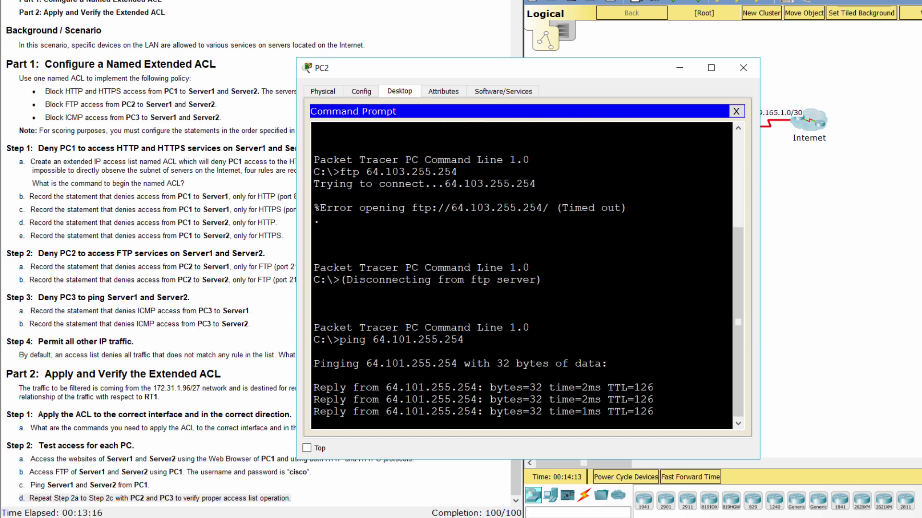
type("pi")
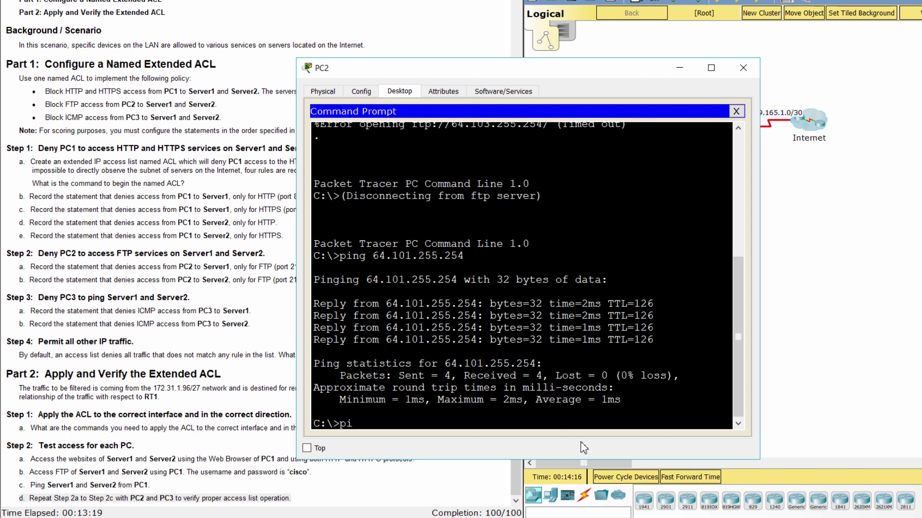
type("ng 64.103.255.254")
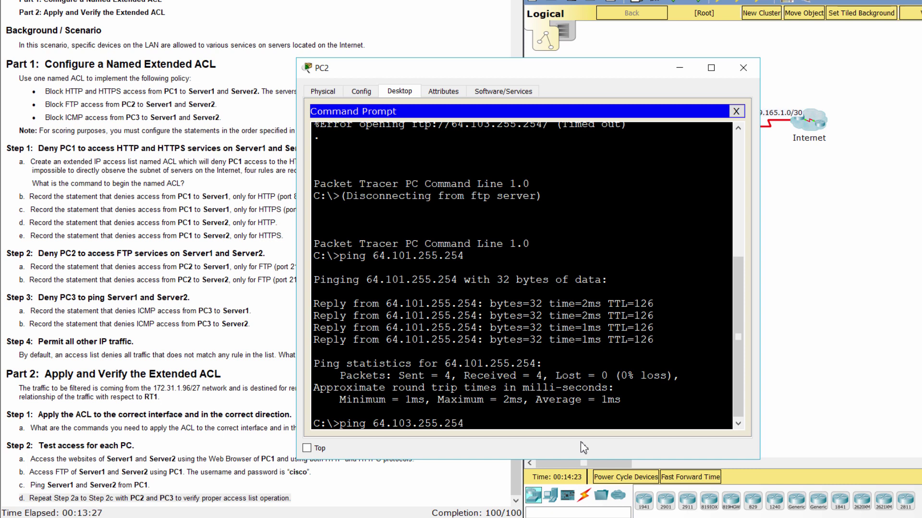
key("Return")
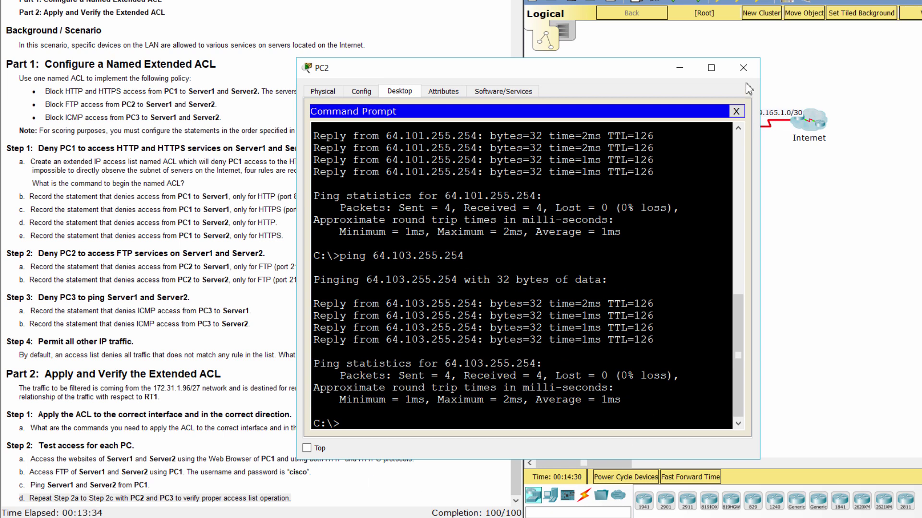
Switch from PC2 to PC3's web browser and load 64.101.255.254.
left_click(743, 68)
left_click(639, 177)
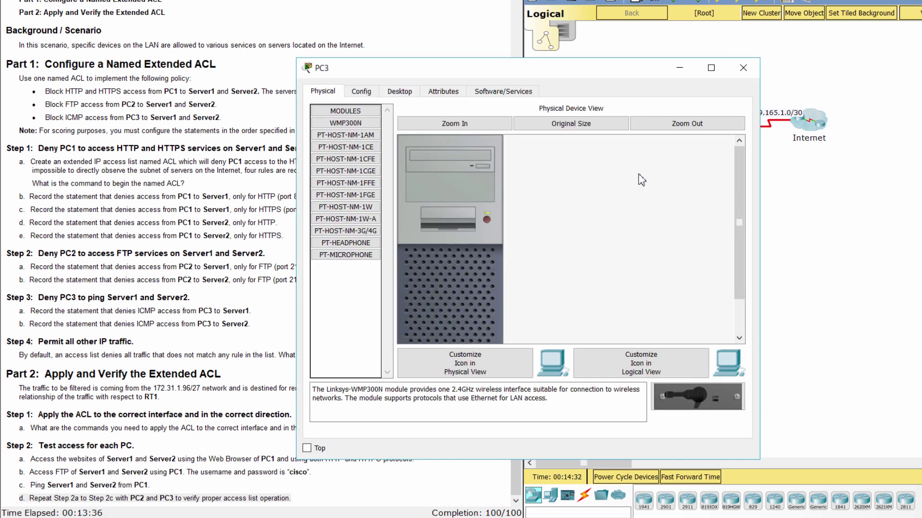
left_click(398, 91)
left_click(693, 146)
left_click(497, 126)
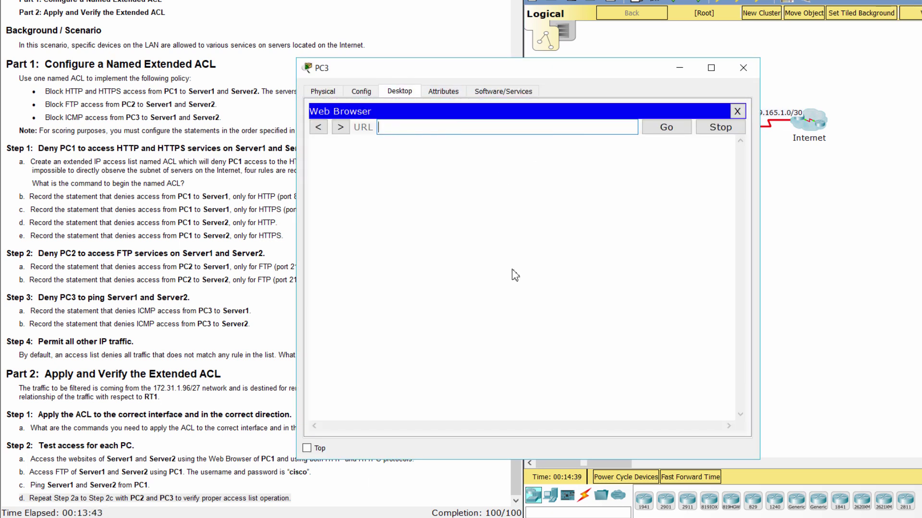
type("64.101.255.254")
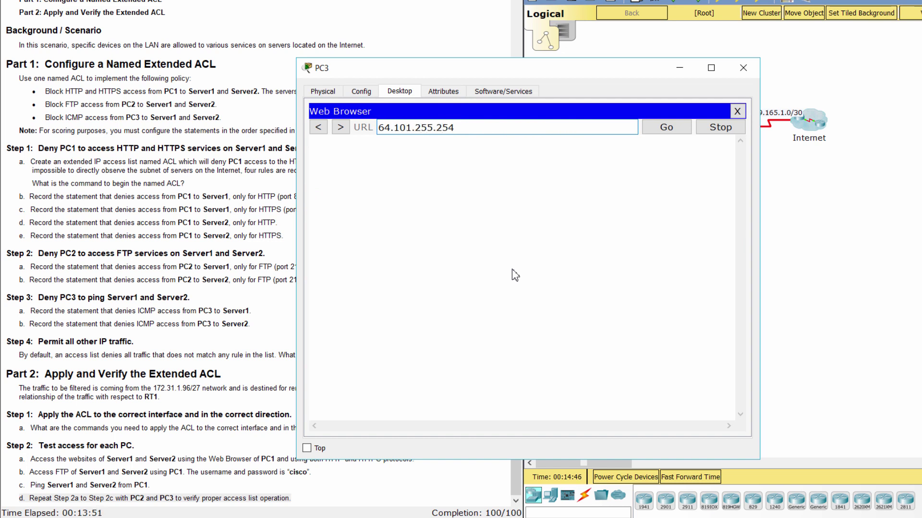
key("Return")
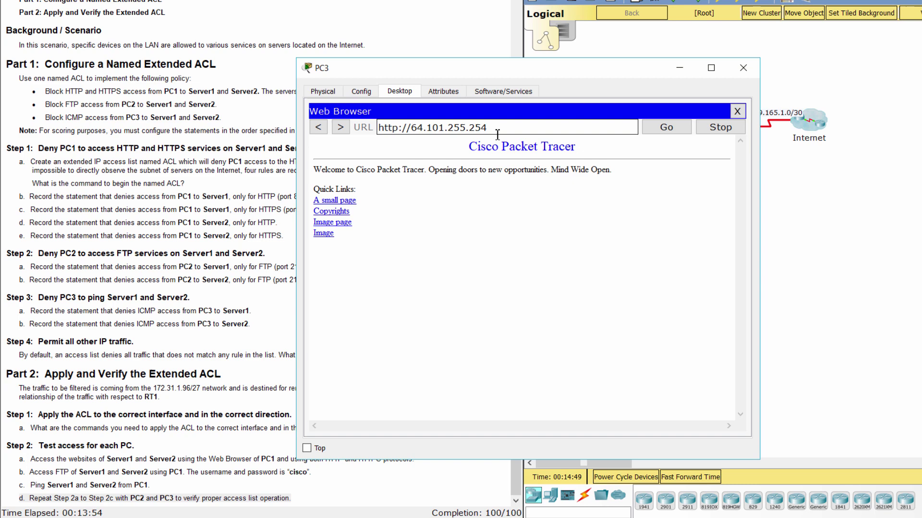
left_click(399, 128)
type("s")
left_click_drag(503, 129, 362, 122)
key("ctrl+c")
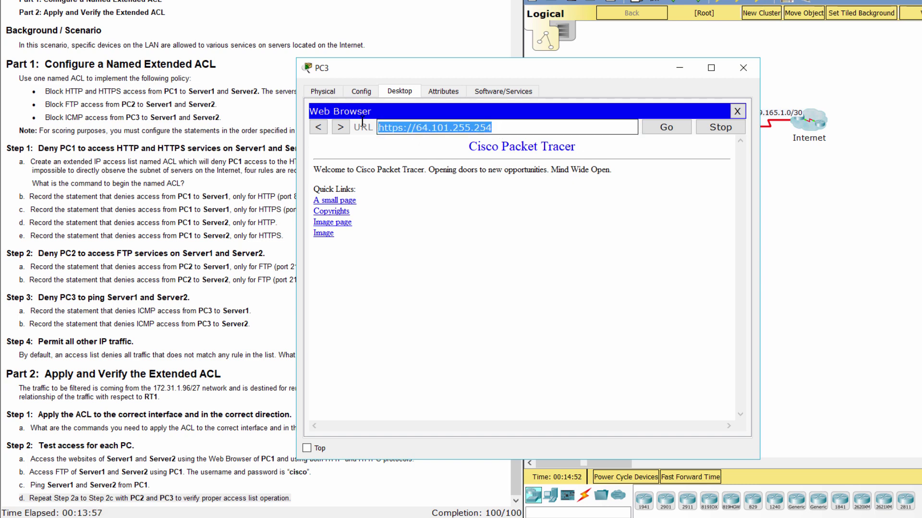
left_click(737, 110)
left_click(695, 128)
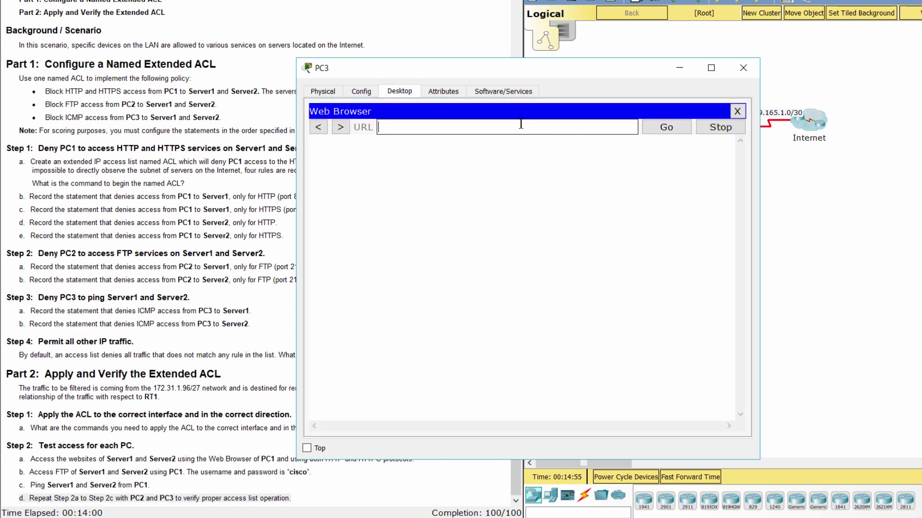
key("ctrl+v")
left_click(656, 128)
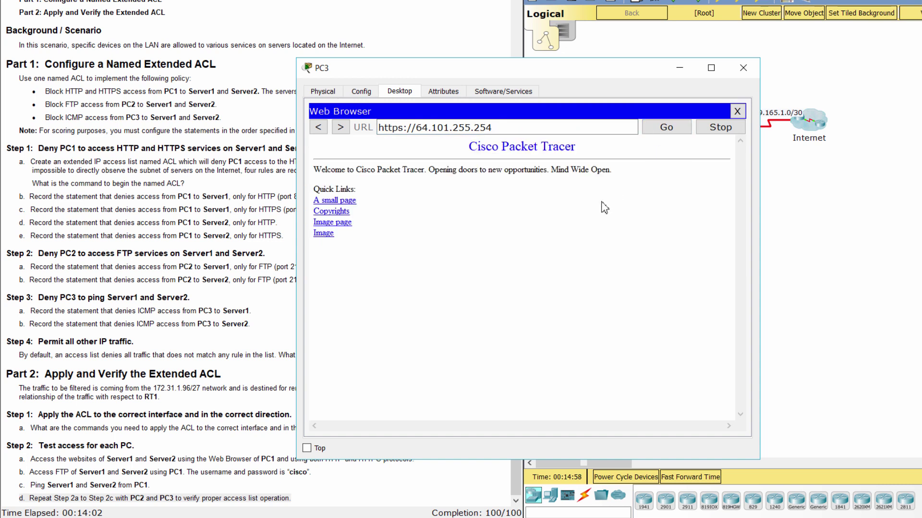
left_click(449, 126)
key("BackSpace")
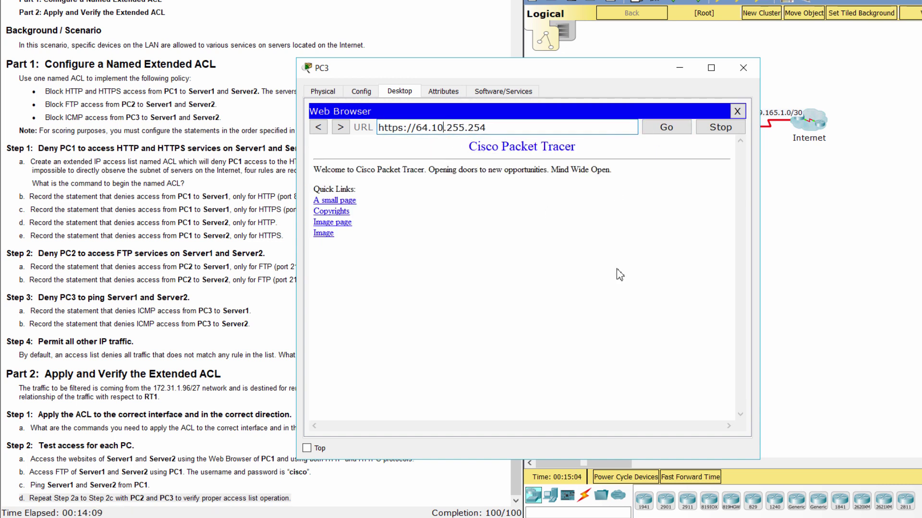
type("3")
left_click_drag(493, 128, 336, 144)
key("ctrl+c")
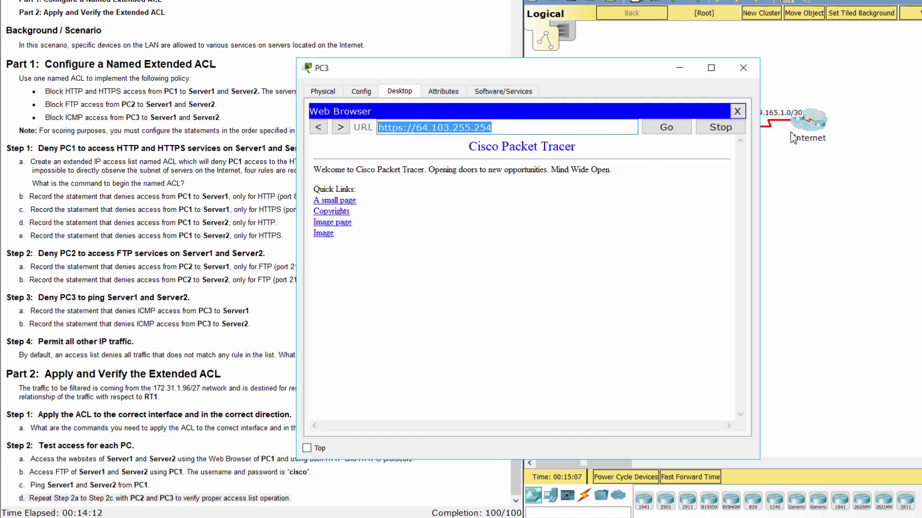
left_click(737, 111)
left_click(696, 141)
left_click(526, 128)
key("ctrl+v")
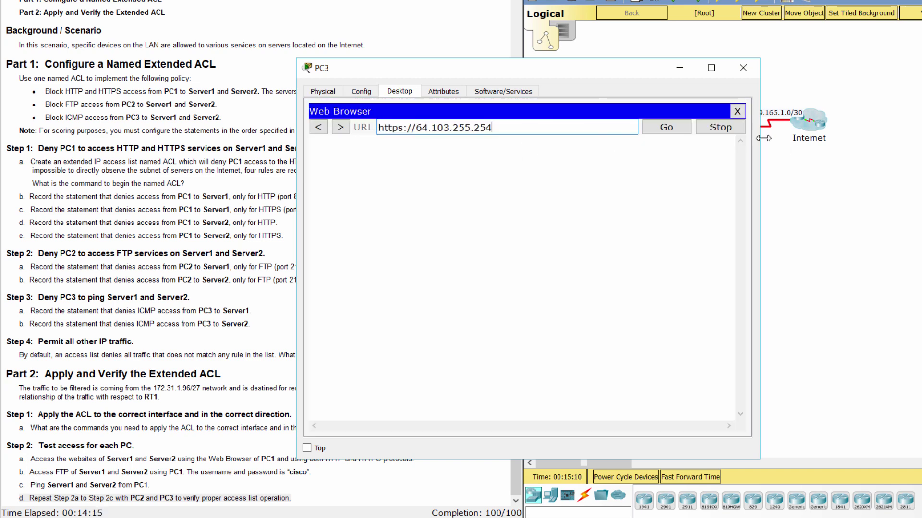
left_click(667, 127)
left_click(406, 127)
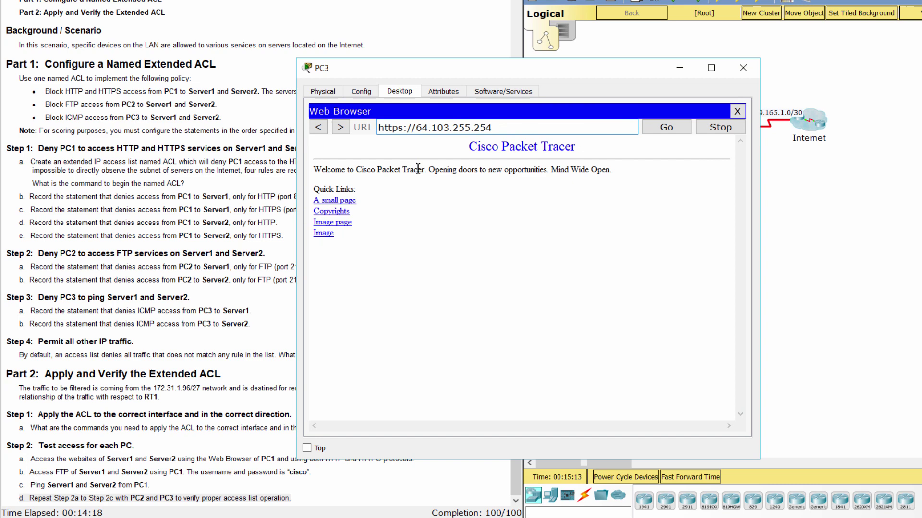
key("BackSpace")
left_click_drag(502, 128, 377, 129)
key("ctrl+c")
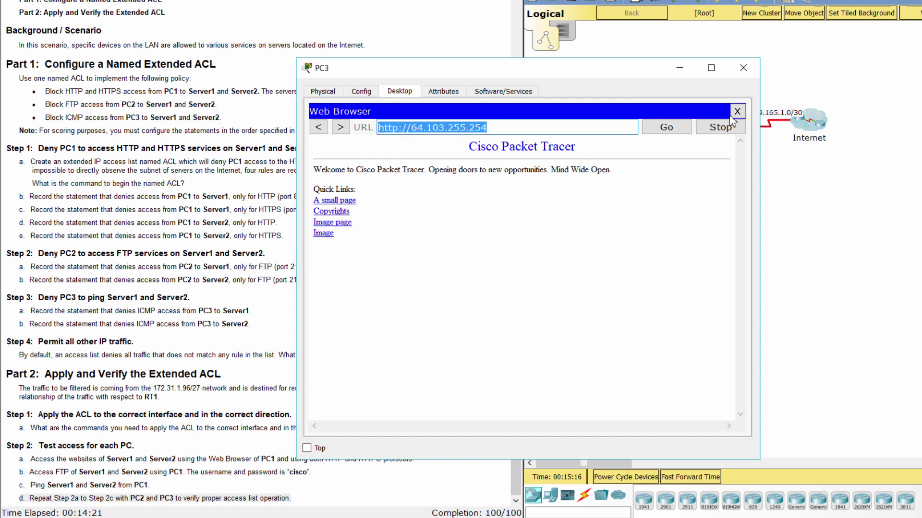
left_click(737, 111)
left_click(687, 140)
key("ctrl+v")
left_click(666, 127)
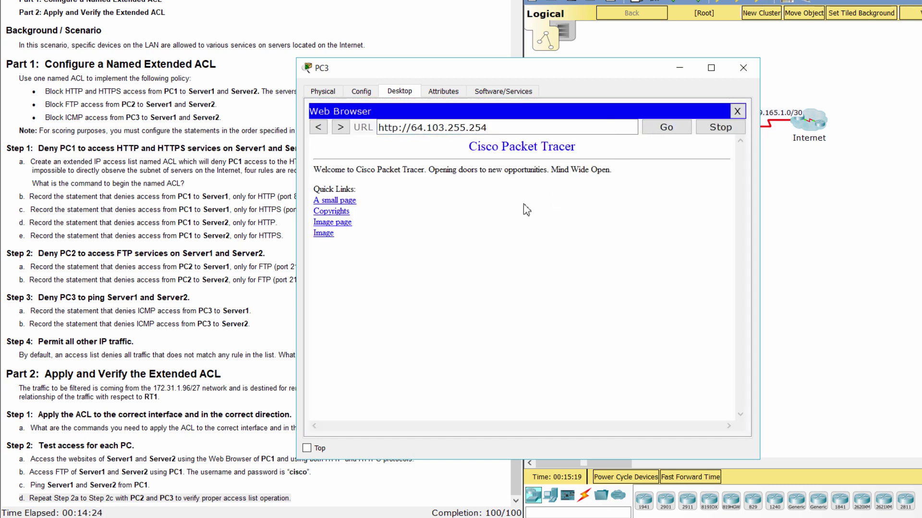
From PC3's command prompt, log in to FTP on 64.101.255.254 with the lab credentials, then quit.
left_click(737, 111)
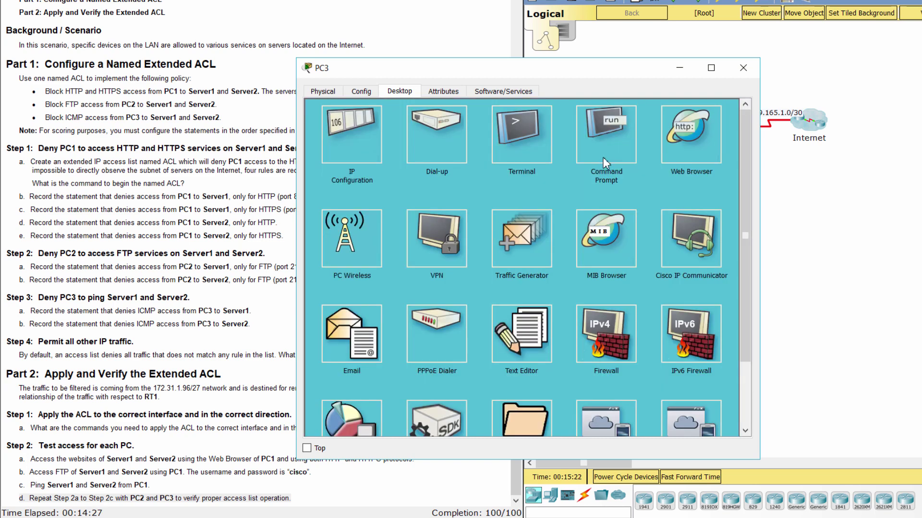
left_click(603, 157)
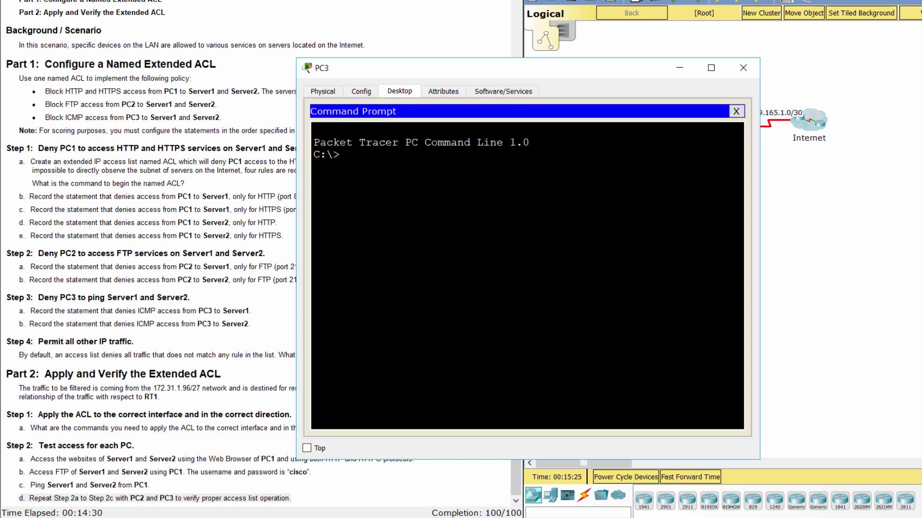
type("ftp 64.101.255.254")
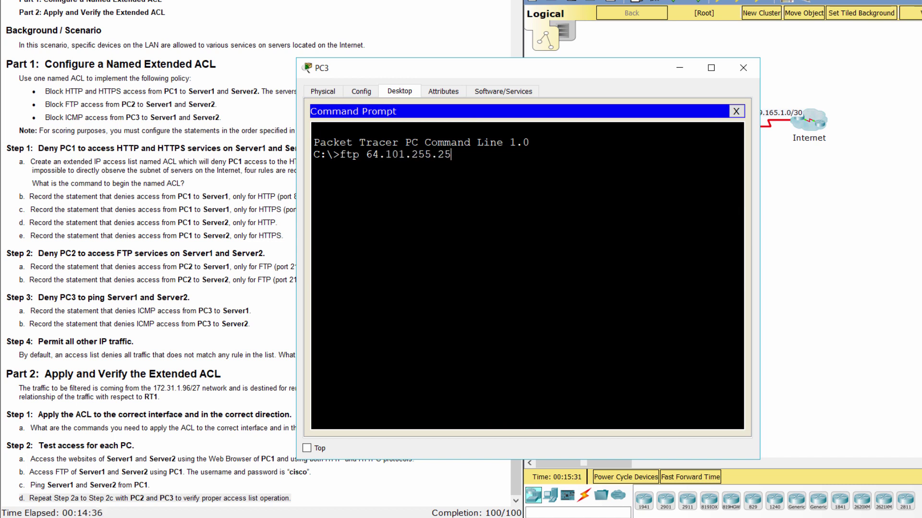
key("Return")
type("cisco")
key("Return")
type("cisco")
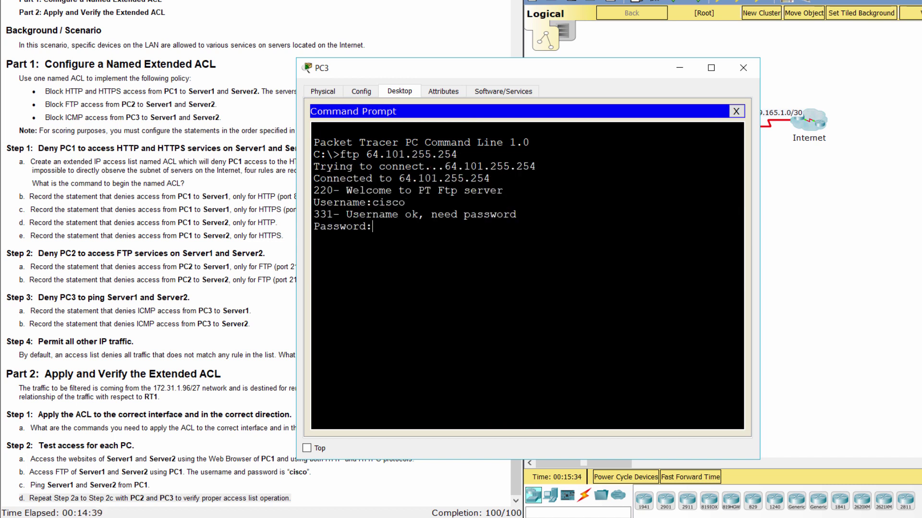
key("Return")
left_click_drag(313, 234, 426, 251)
type("quit")
key("Return")
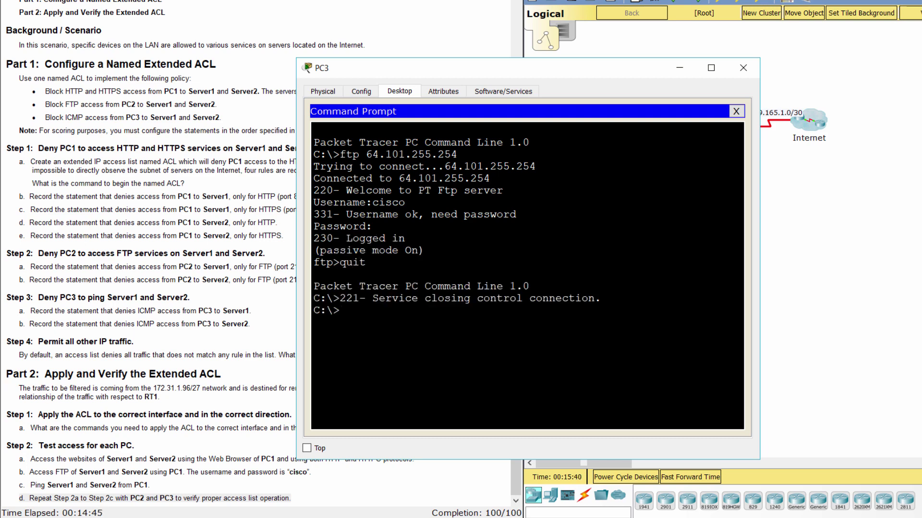
Log in to FTP on 64.103.255.254 with the lab credentials, then quit.
type("ftp 64.103.255.")
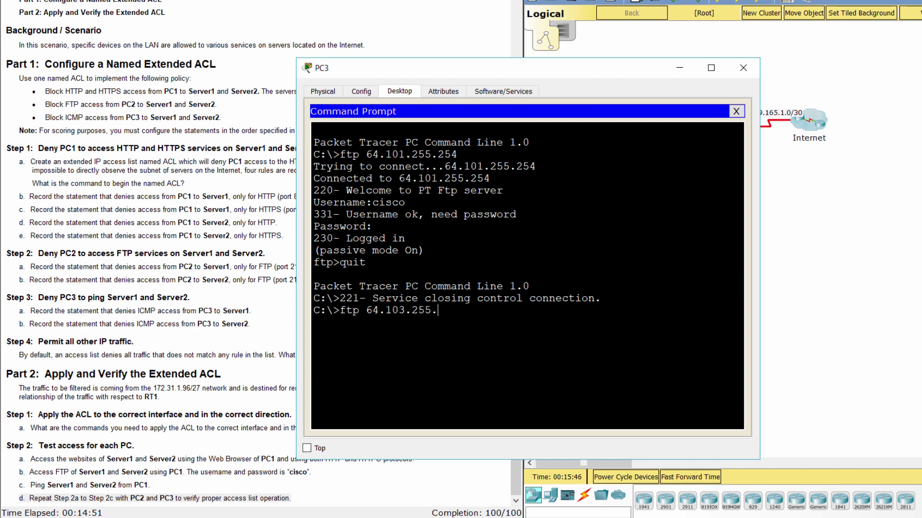
type("254")
key("Return")
type("cis")
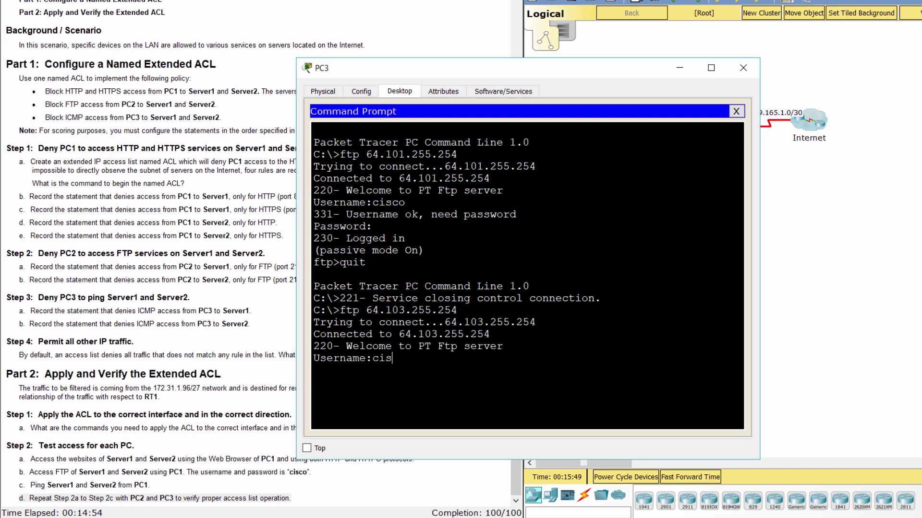
type("co")
key("Return")
type("cisco")
key("Return")
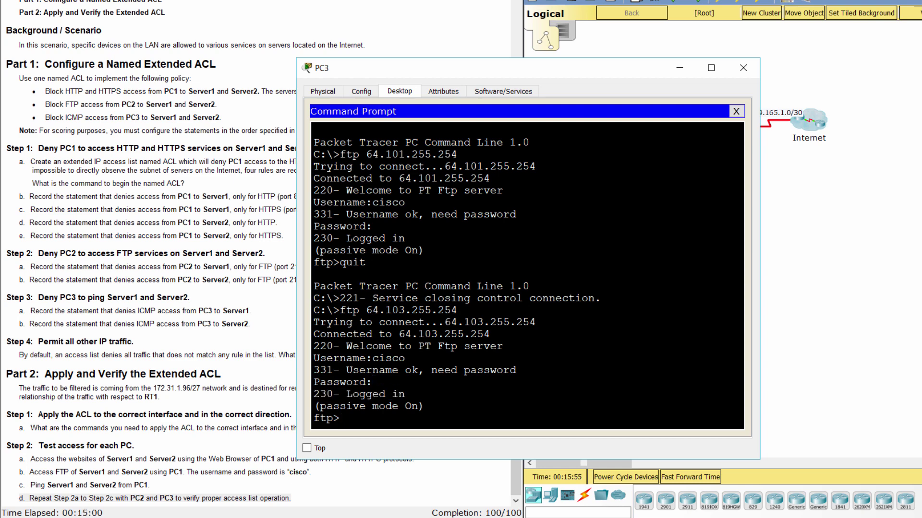
type("quit")
key("Return")
Ping 64.101.255.254 and 64.103.255.254, confirming both are unreachable.
type("ping")
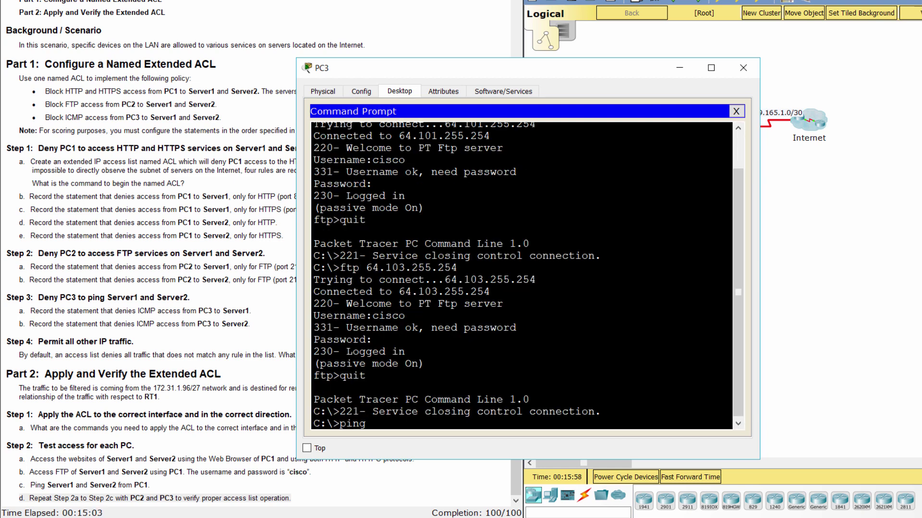
type(" 64.101.255.25")
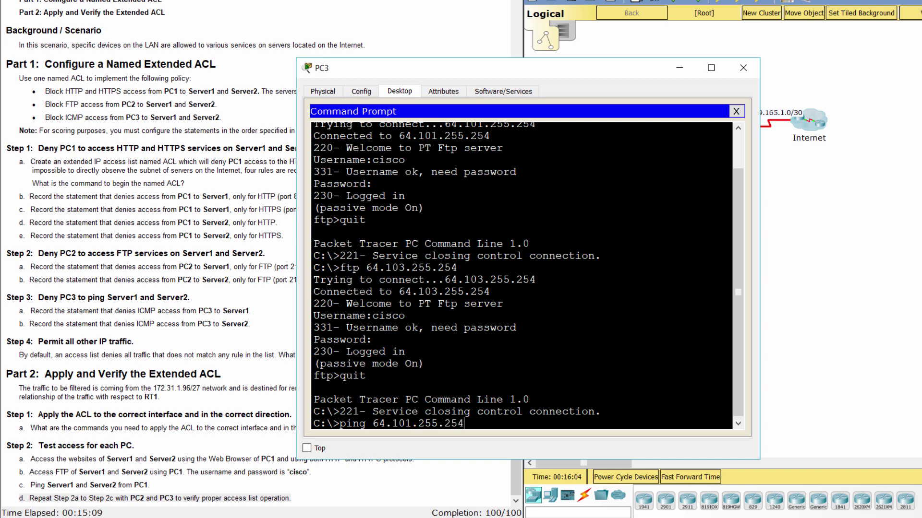
type("4")
key("Return")
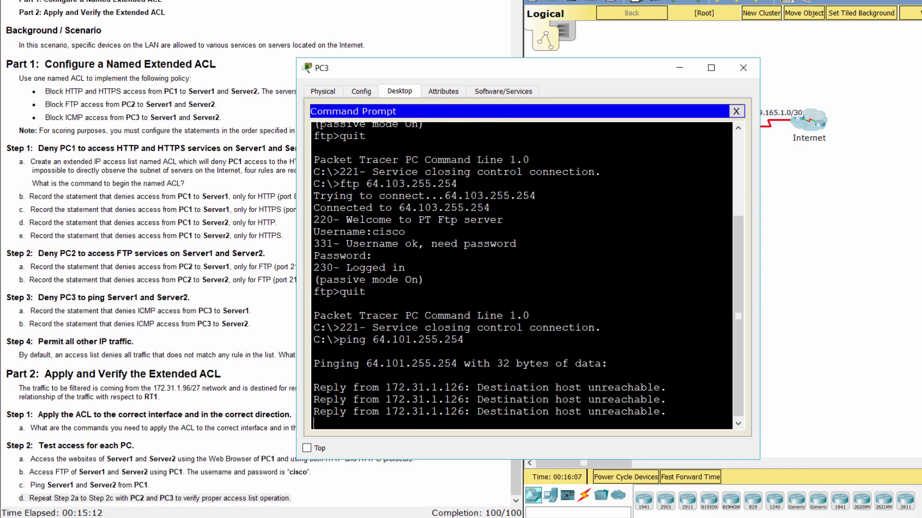
left_click_drag(317, 313, 543, 440)
left_click(455, 431)
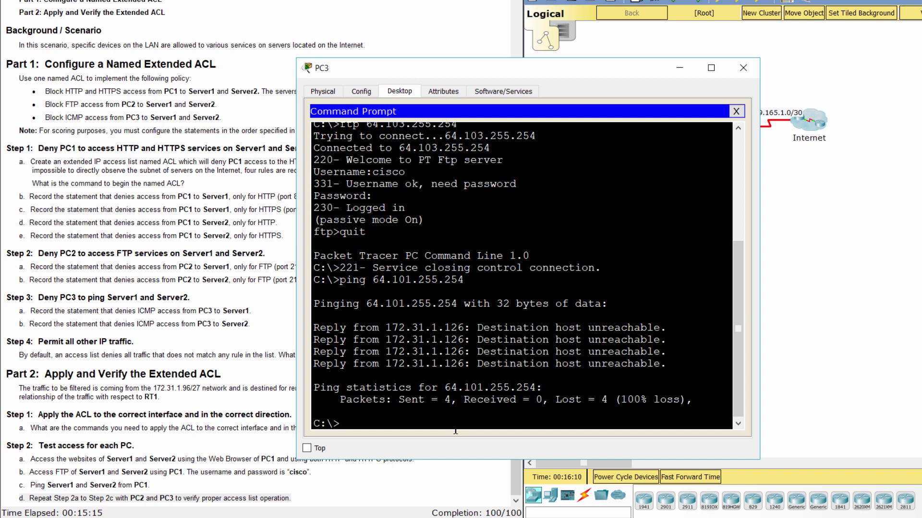
type("ping 64")
type(".101.2")
key("BackSpace")
type("103.255.25")
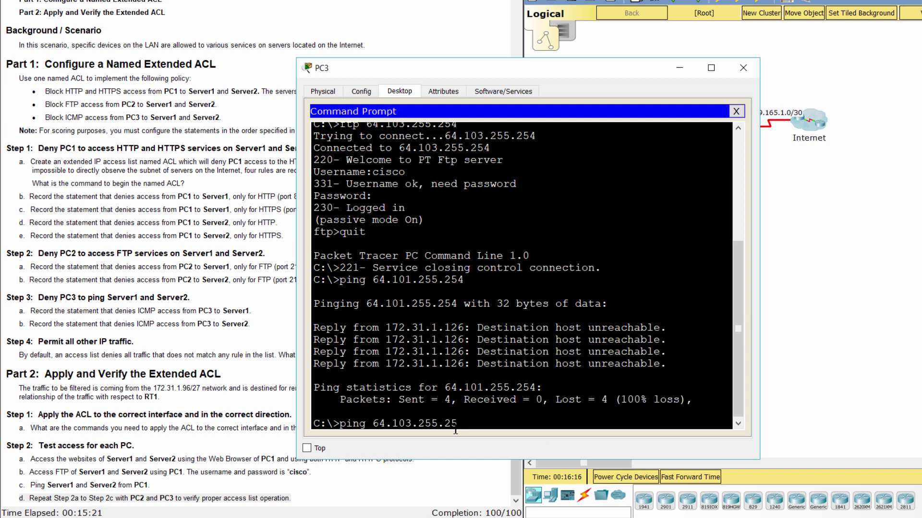
type("4")
key("Return")
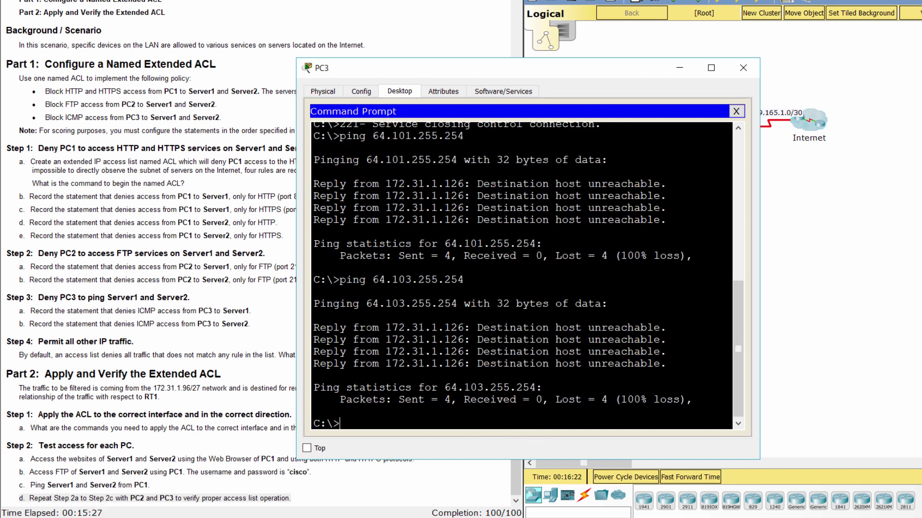
left_click_drag(365, 328, 524, 358)
Run 'do show run' on RT1's CLI and review the named ACL entries.
left_click(743, 68)
scroll(240, 240, "up", 4)
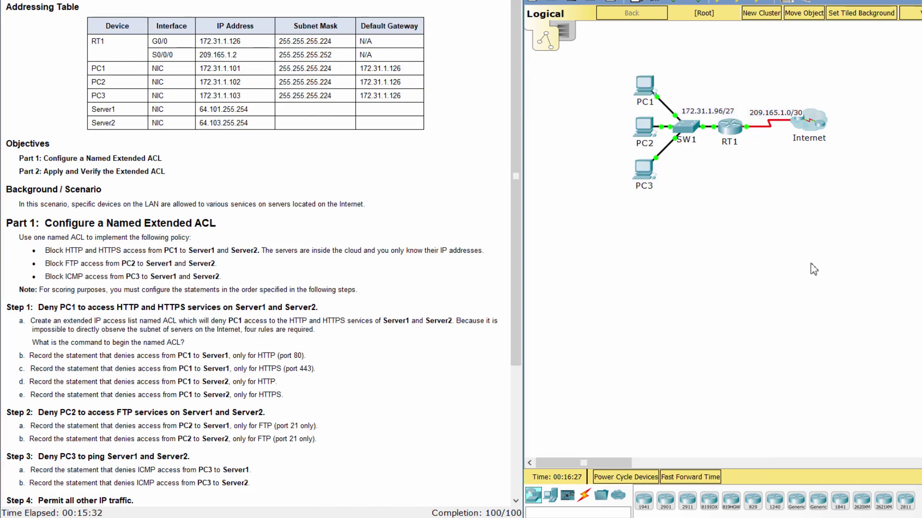
left_click(730, 127)
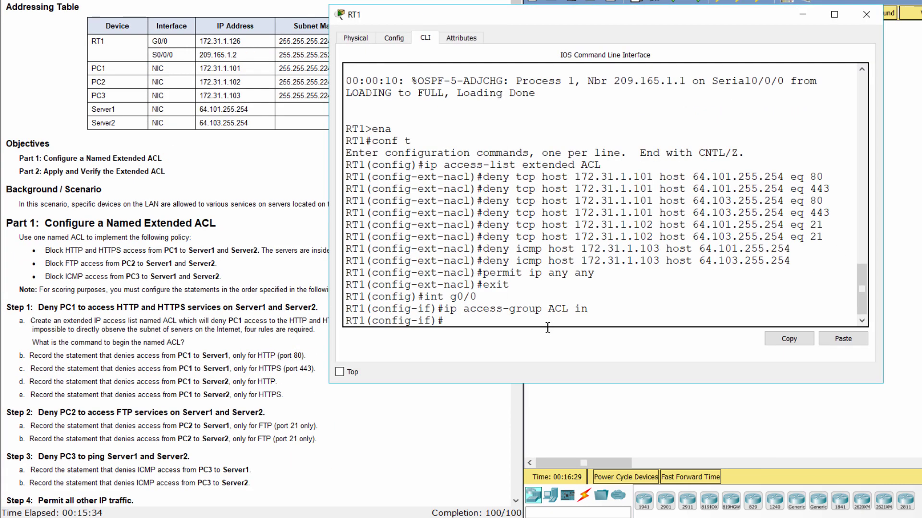
type("do show run")
key("Return")
key("space")
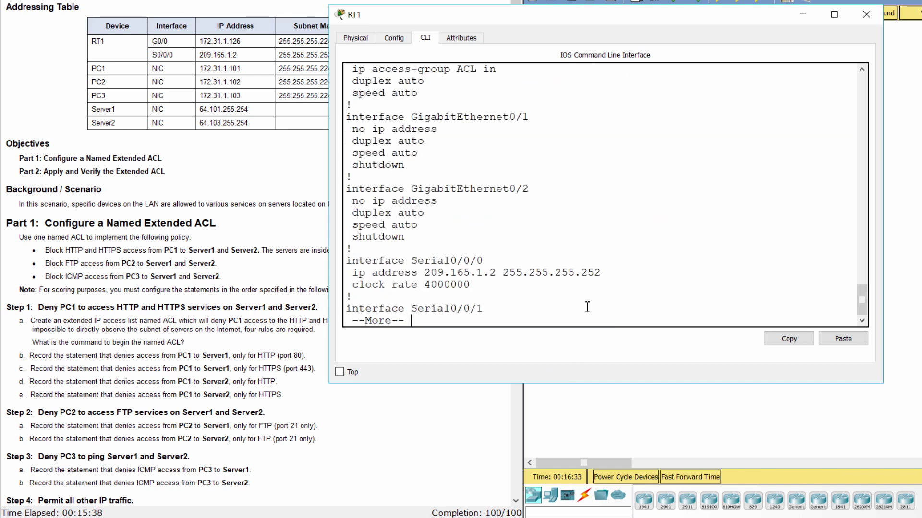
key("space")
scroll(557, 288, "up", 3)
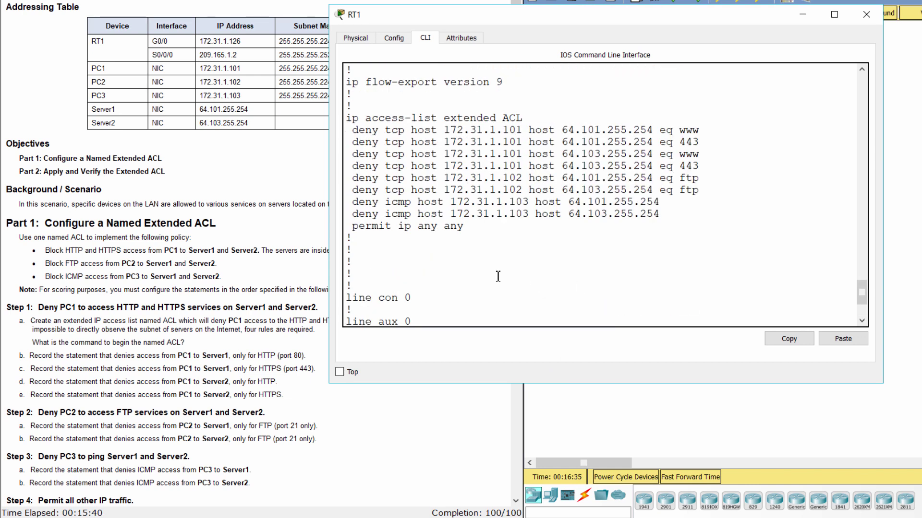
scroll(498, 276, "up", 2)
left_click_drag(349, 174, 608, 300)
left_click(595, 299)
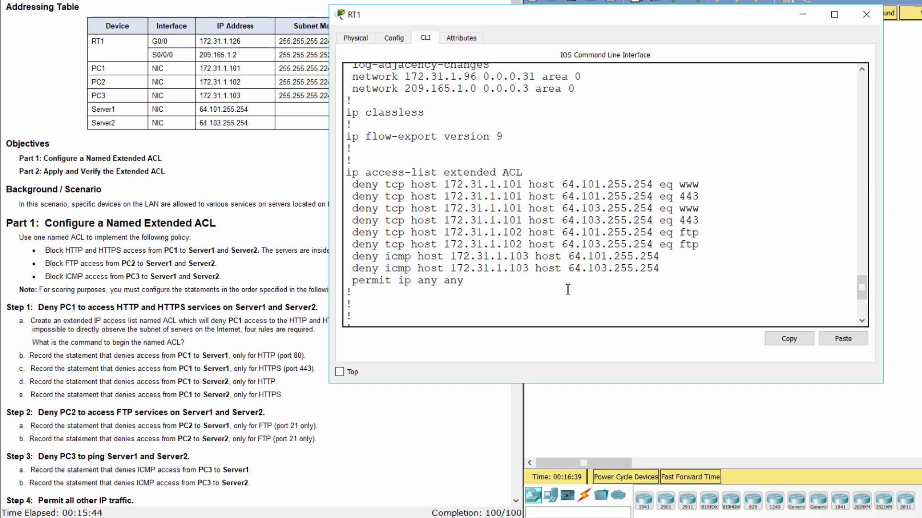
Check that GigabitEthernet0/0 has the ACL applied inbound, then return to the topology.
scroll(567, 288, "up", 5)
scroll(567, 289, "up", 8)
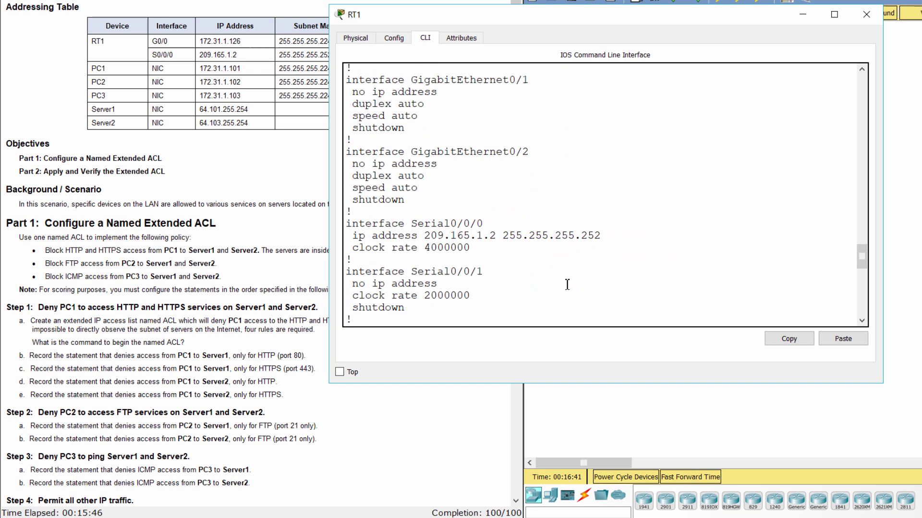
left_click_drag(345, 117, 554, 123)
left_click(362, 147)
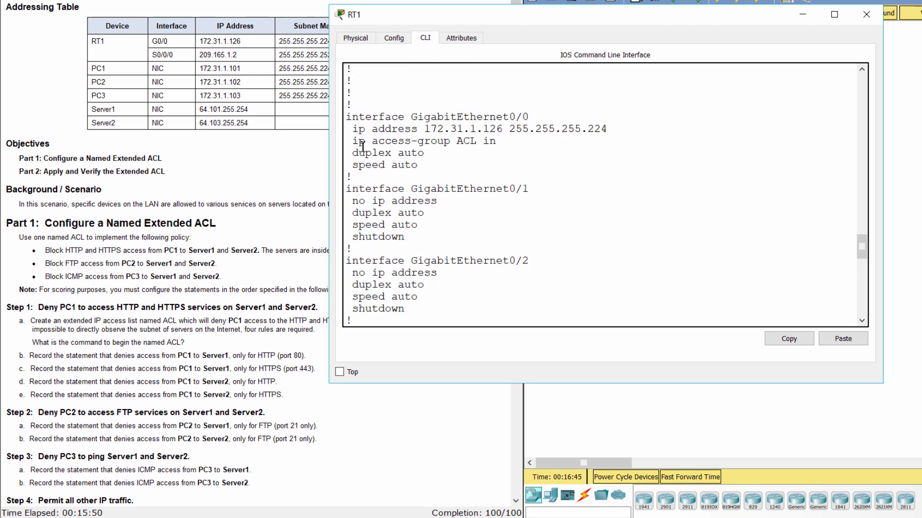
left_click_drag(354, 142, 519, 146)
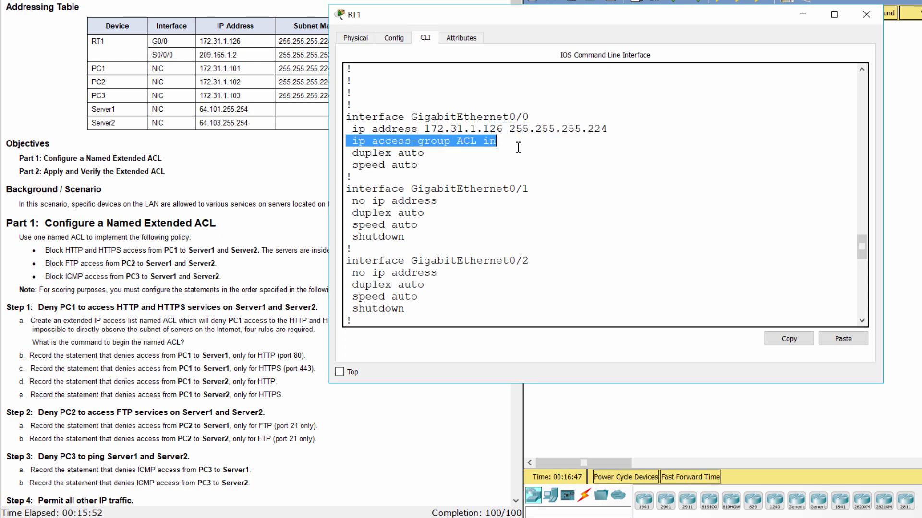
left_click(518, 147)
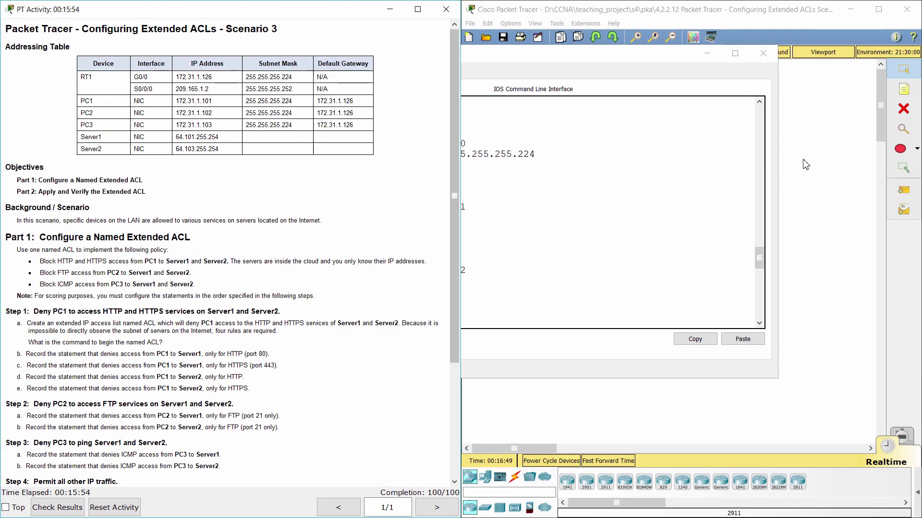
left_click(815, 155)
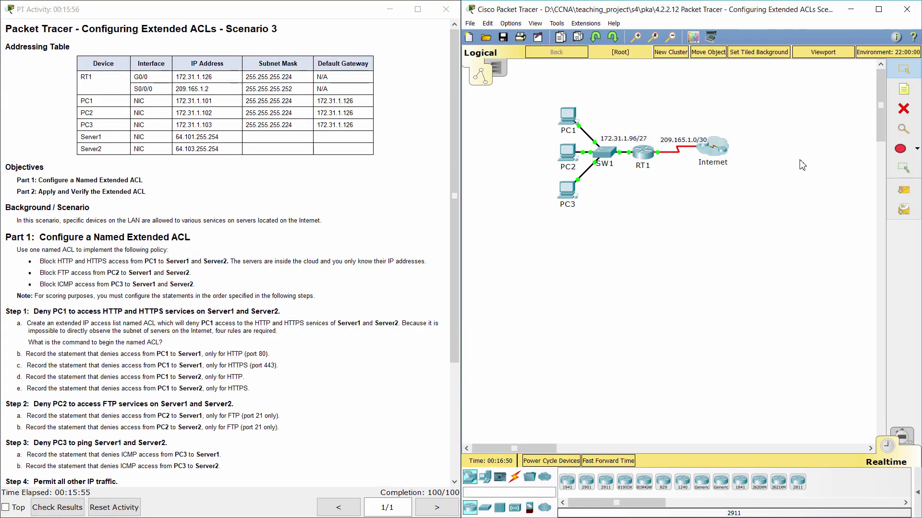